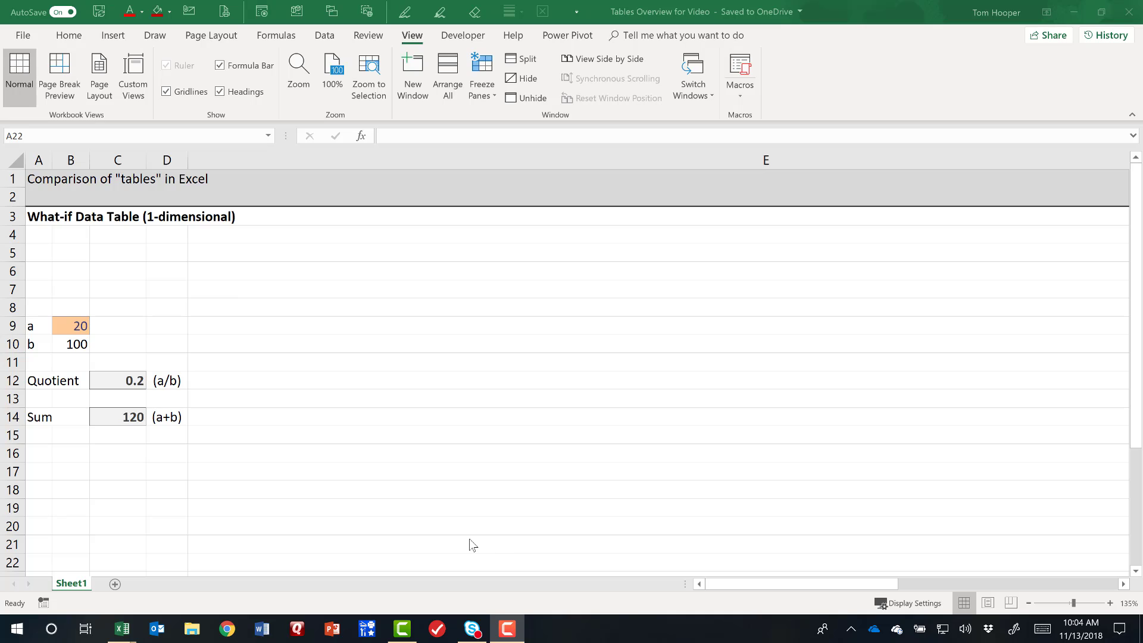
# Examine the inputs a and b in B9:B10 and the Quotient and Sum formulas in C12 and C14.
pyautogui.click(37, 325)
pyautogui.press('Right')
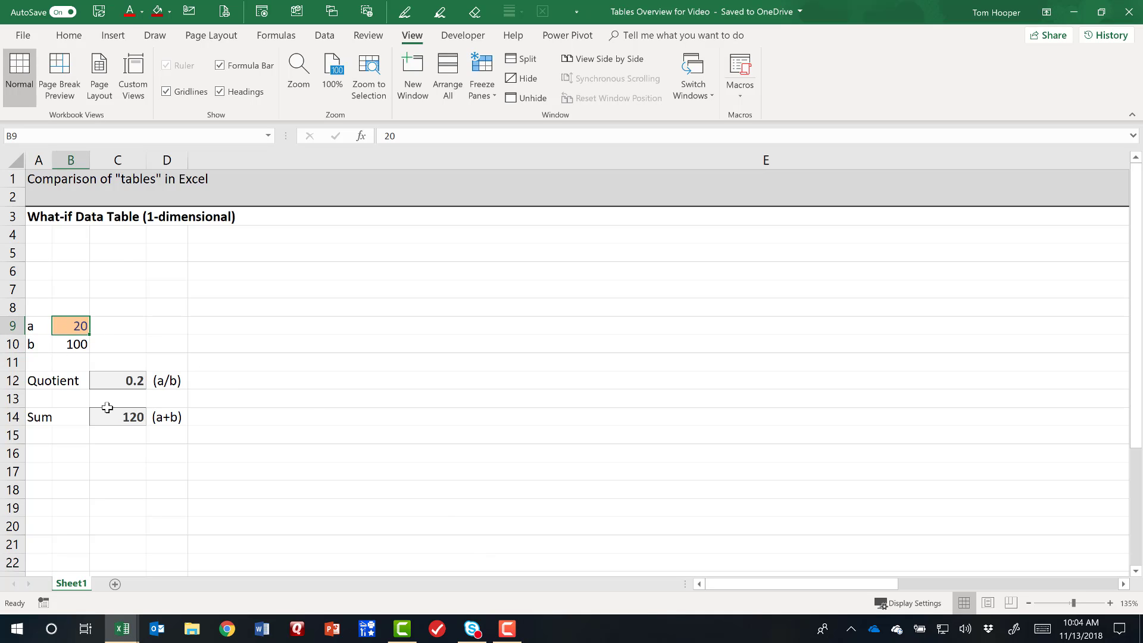
pyautogui.press('Return')
pyautogui.press('Right')
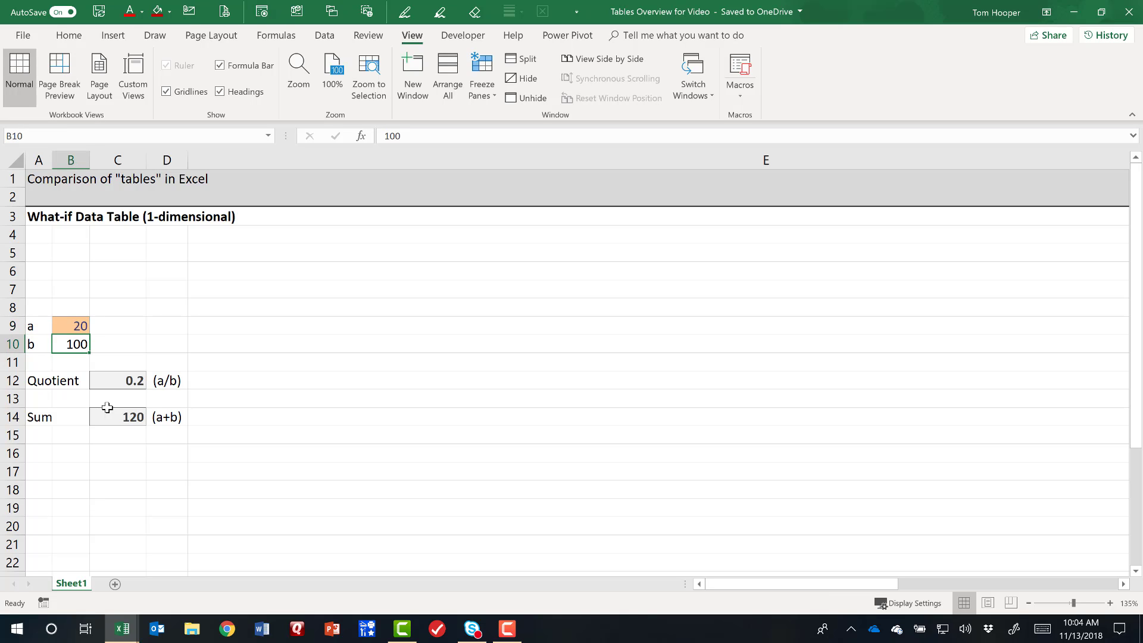
pyautogui.press('Down')
pyautogui.press('Down')
pyautogui.press('Right')
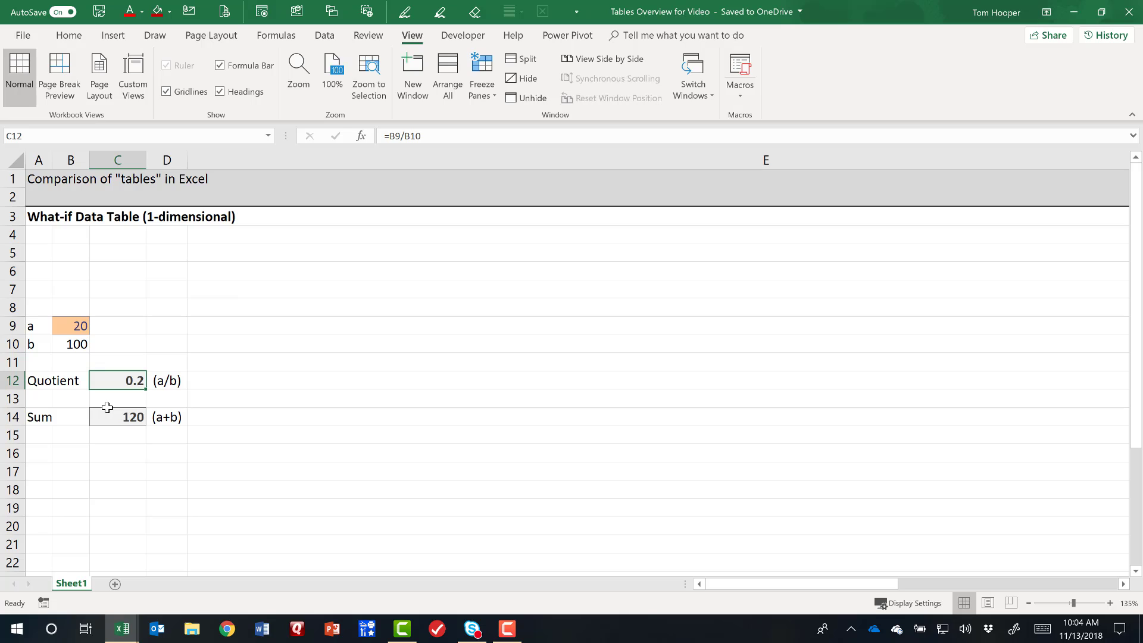
pyautogui.press('Down')
pyautogui.press('Down')
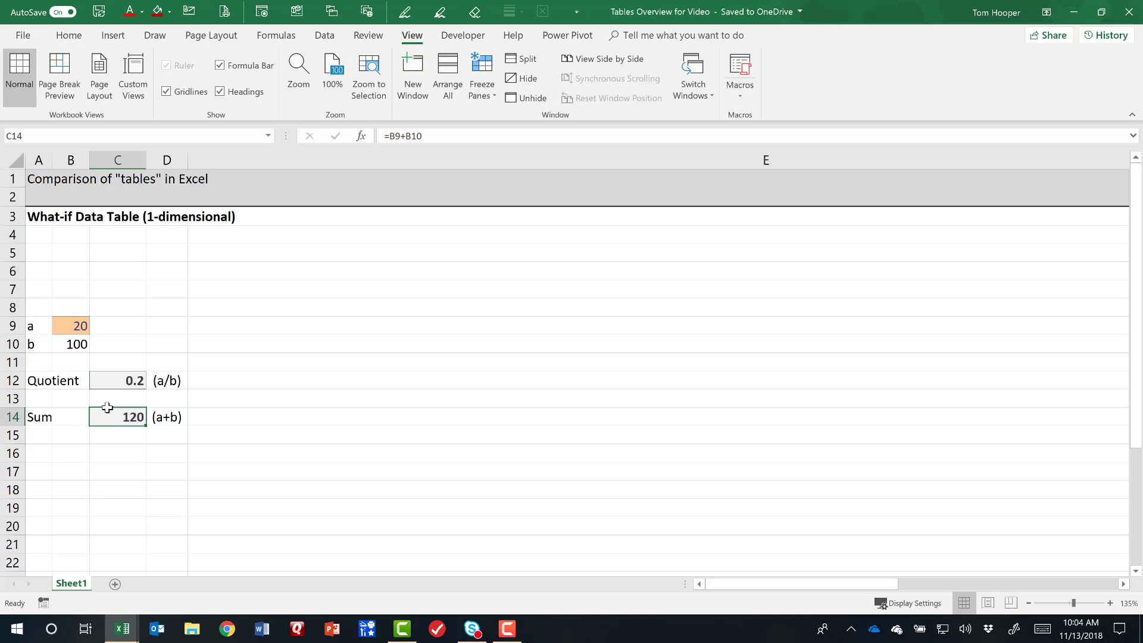
pyautogui.click(120, 377)
pyautogui.click(119, 415)
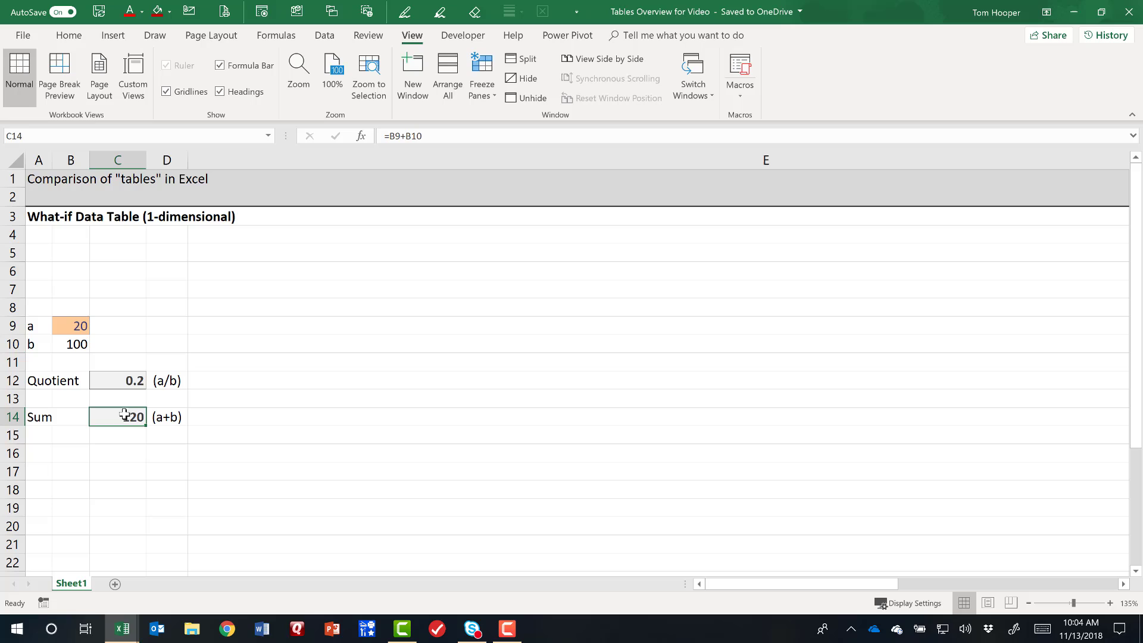
pyautogui.click(69, 326)
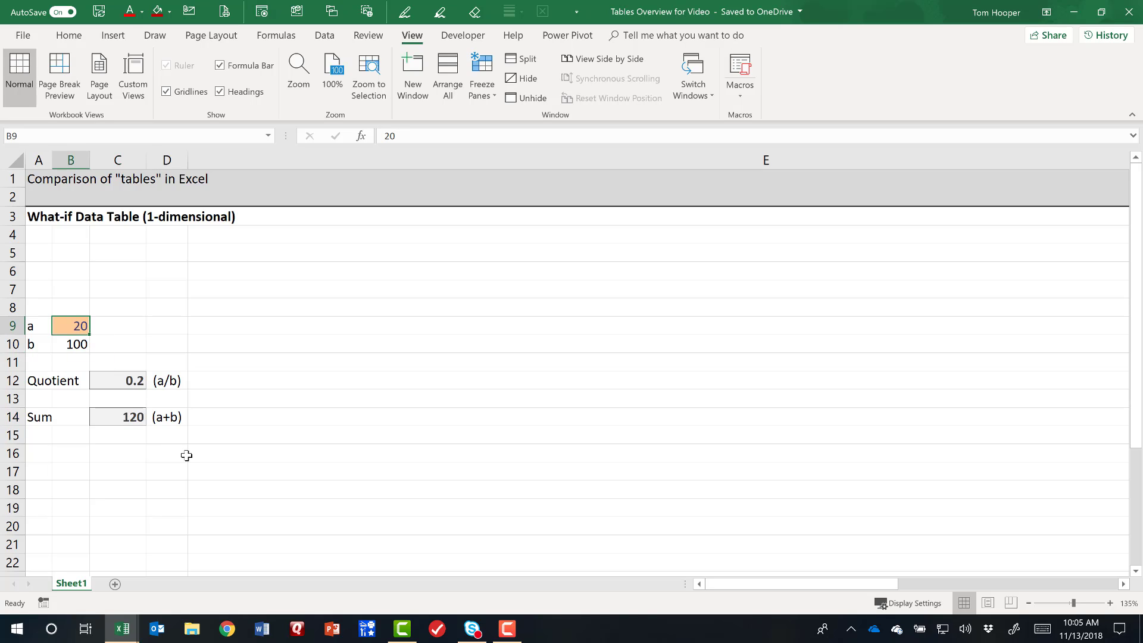
# Enter the row label "a" in cell A19.
pyautogui.click(46, 492)
pyautogui.press('Down')
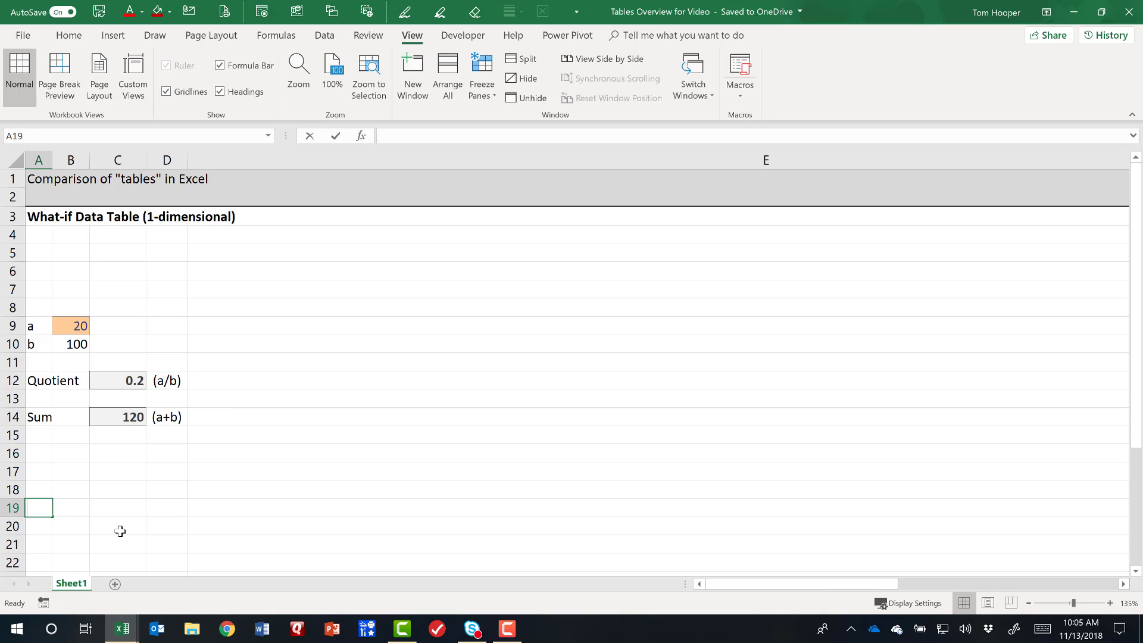
pyautogui.write('a')
pyautogui.press('Right')
# Enter the trial values 10, 20, 40 and 50 for a down cells B18:B21.
pyautogui.press('Up')
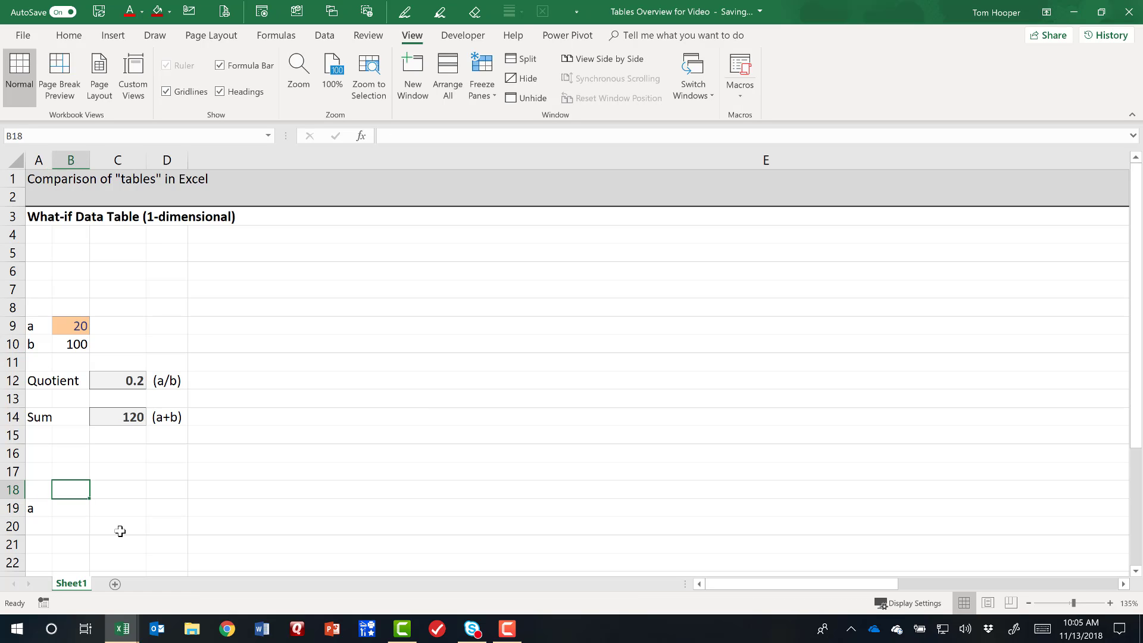
pyautogui.write('10')
pyautogui.press('Return')
pyautogui.write('20')
pyautogui.press('Return')
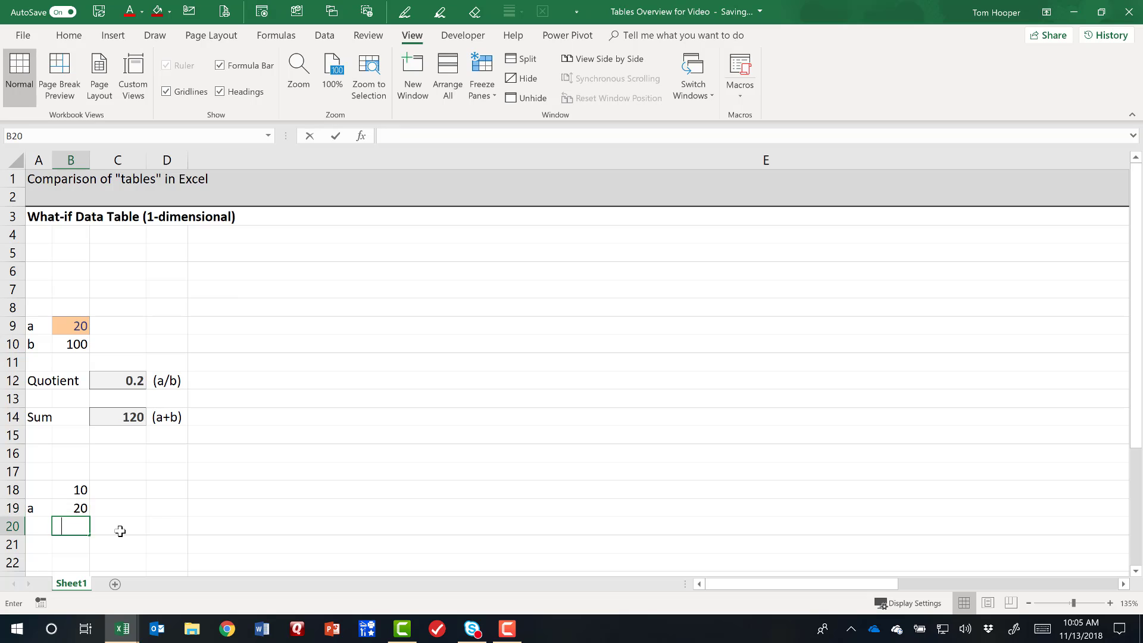
pyautogui.write('40')
pyautogui.hotkey('ctrl', 'Return')
pyautogui.press('Return')
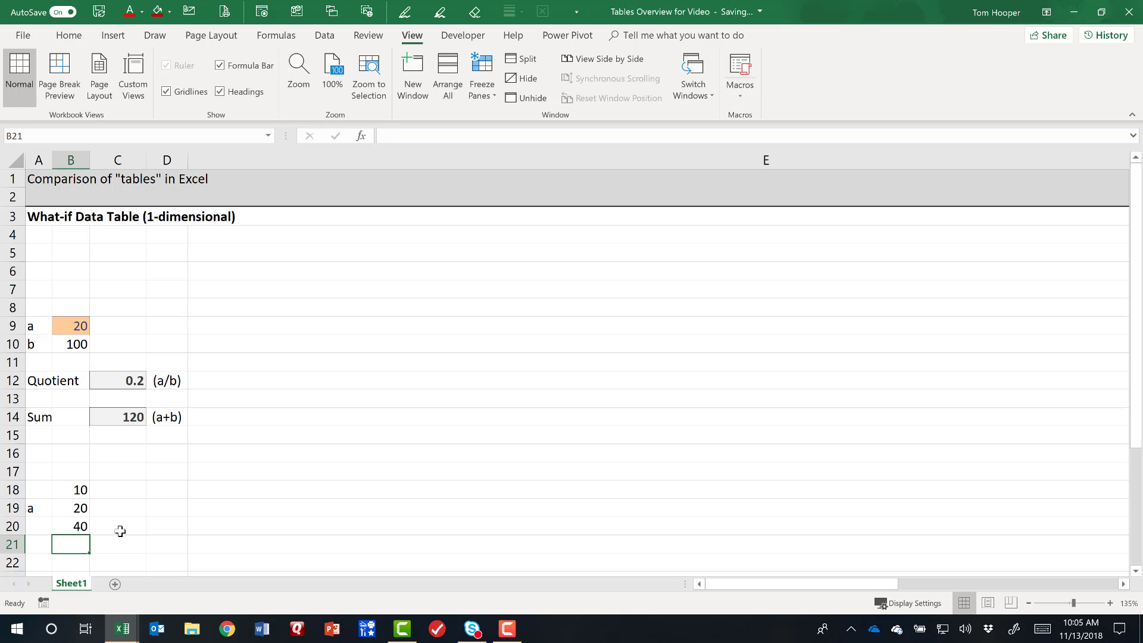
pyautogui.write('50')
pyautogui.press('Return')
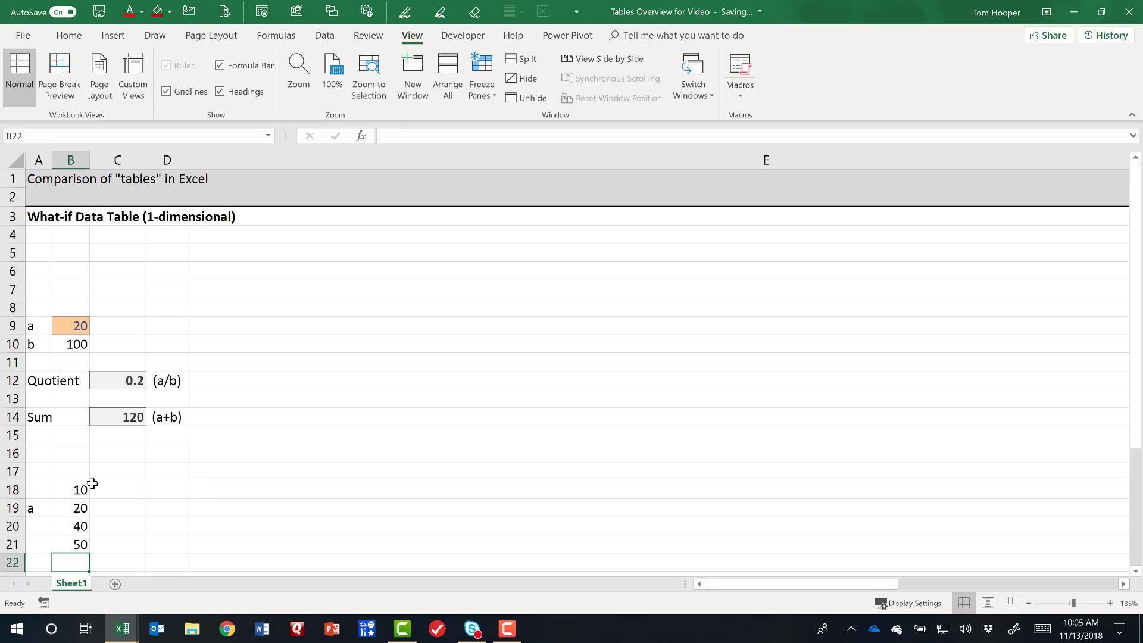
# Give the trial values in B18:B21 a yellow fill.
pyautogui.moveTo(78, 489); pyautogui.dragTo(78, 544)
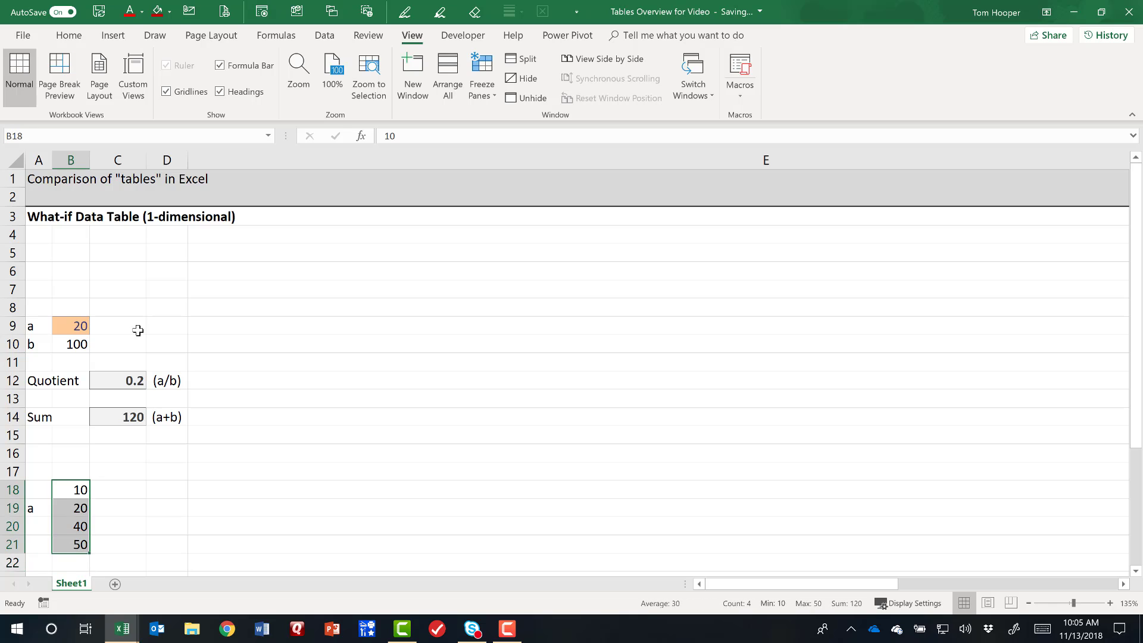
pyautogui.click(142, 12)
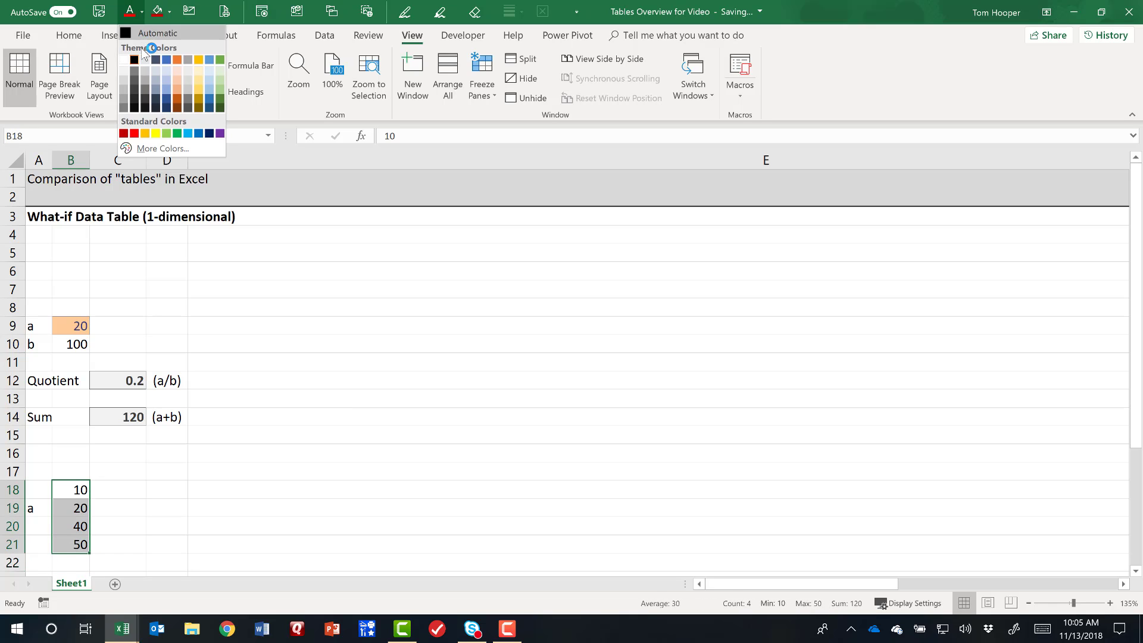
pyautogui.click(156, 134)
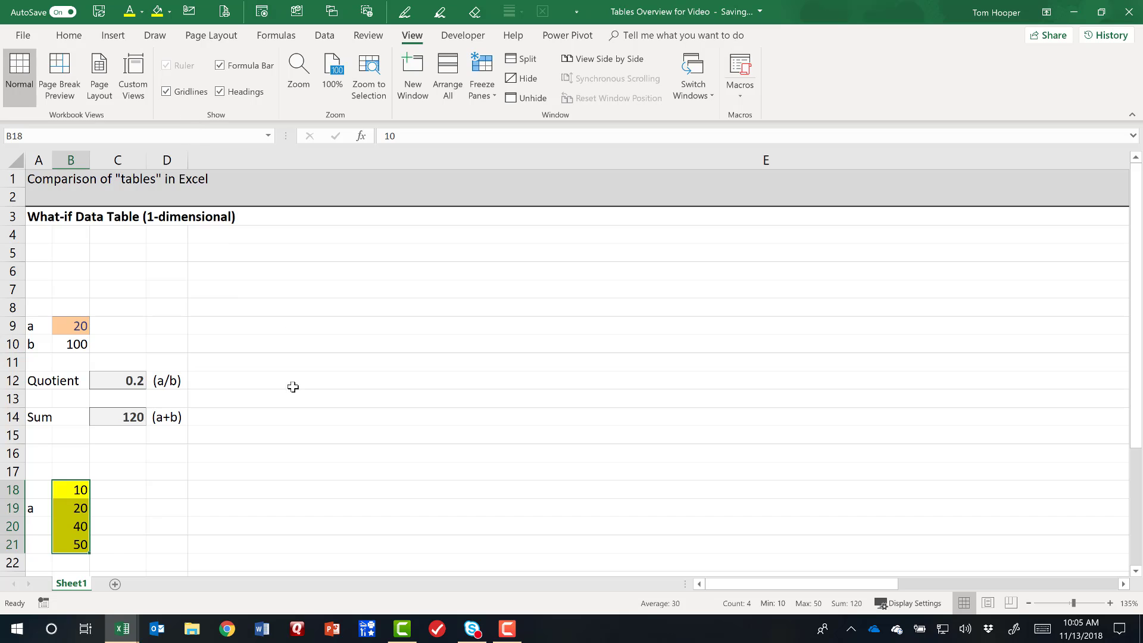
# Enter the column headings "Quotient" in C16 and "Sum" in D16.
pyautogui.click(129, 474)
pyautogui.click(129, 451)
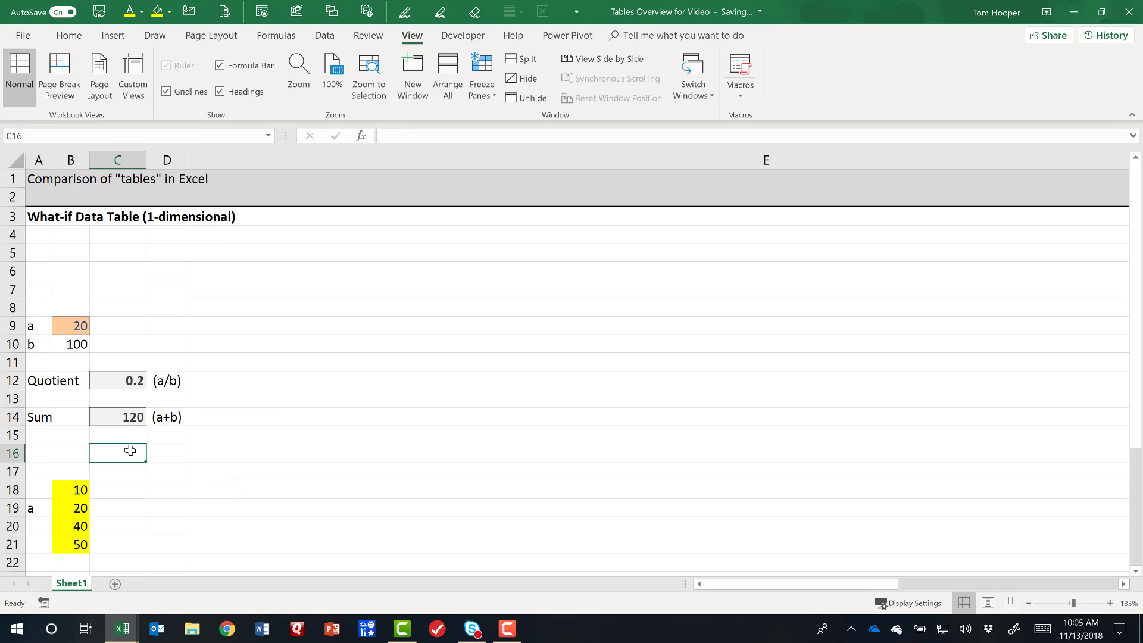
pyautogui.write('Quotie')
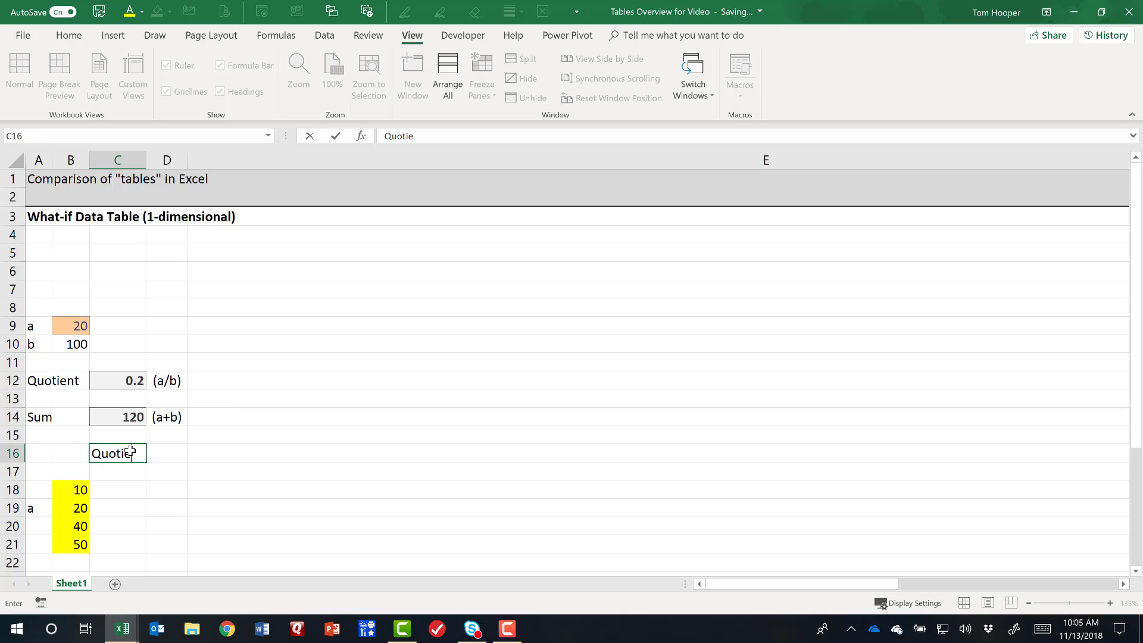
pyautogui.write('nt')
pyautogui.press('Tab')
pyautogui.write('Sum')
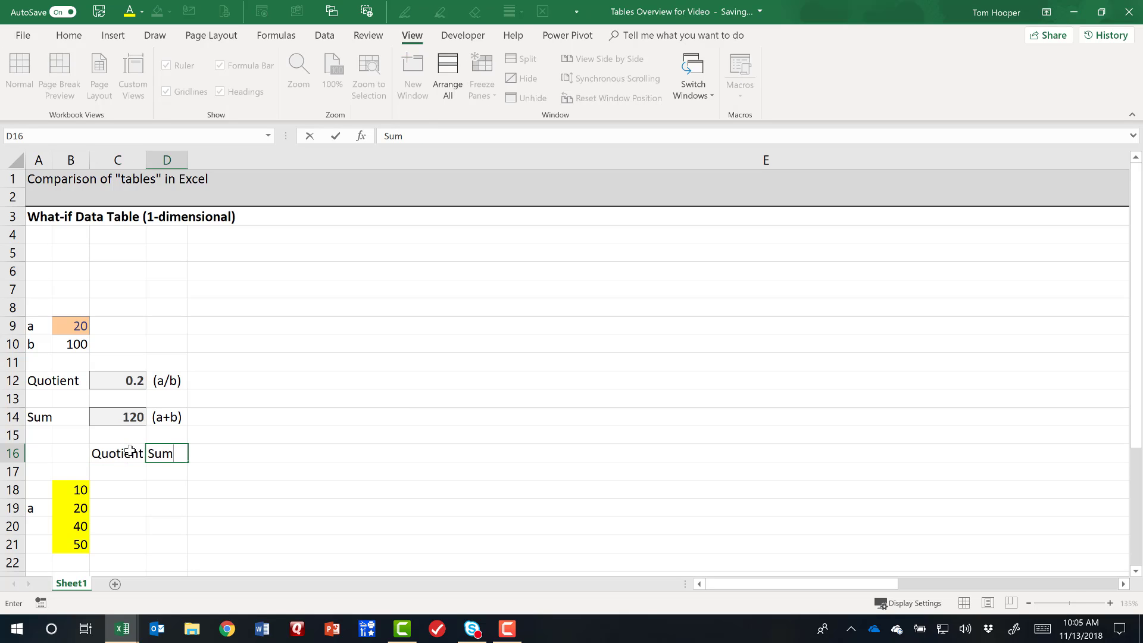
pyautogui.press('Return')
# Link C17 to the quotient result with =C12 and D17 to the sum result with =C14.
pyautogui.write('=')
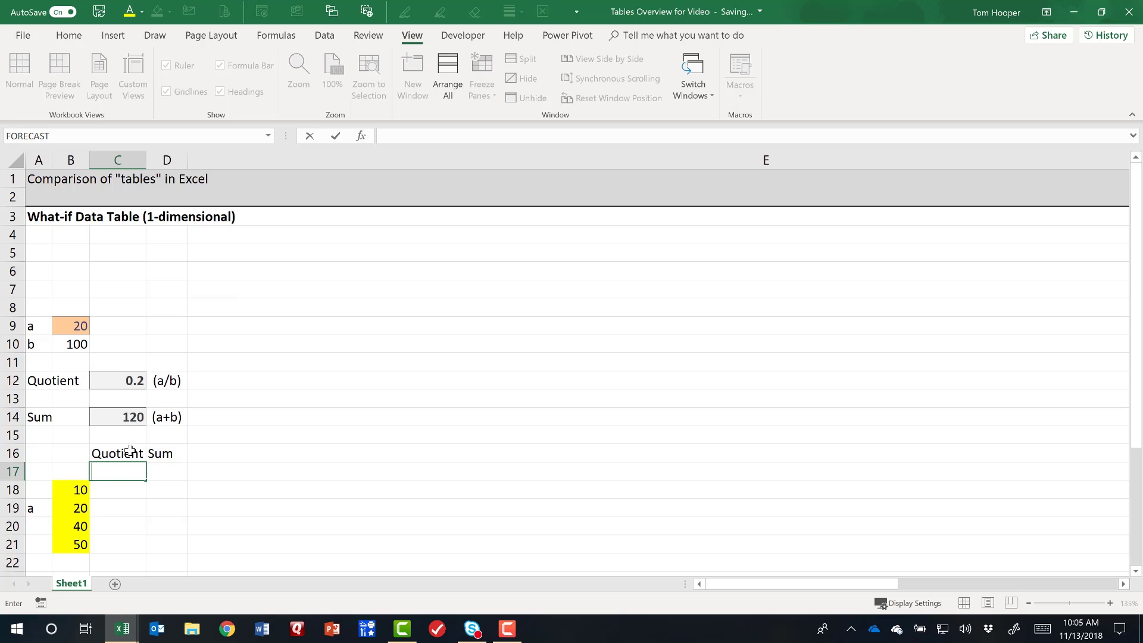
pyautogui.click(136, 380)
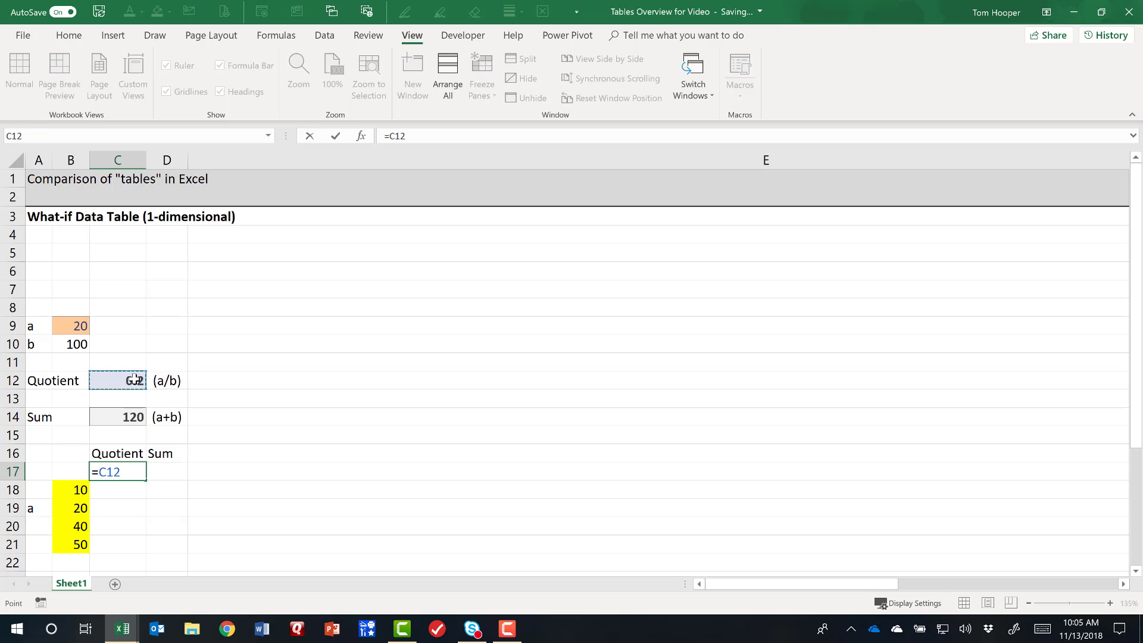
pyautogui.press('Tab')
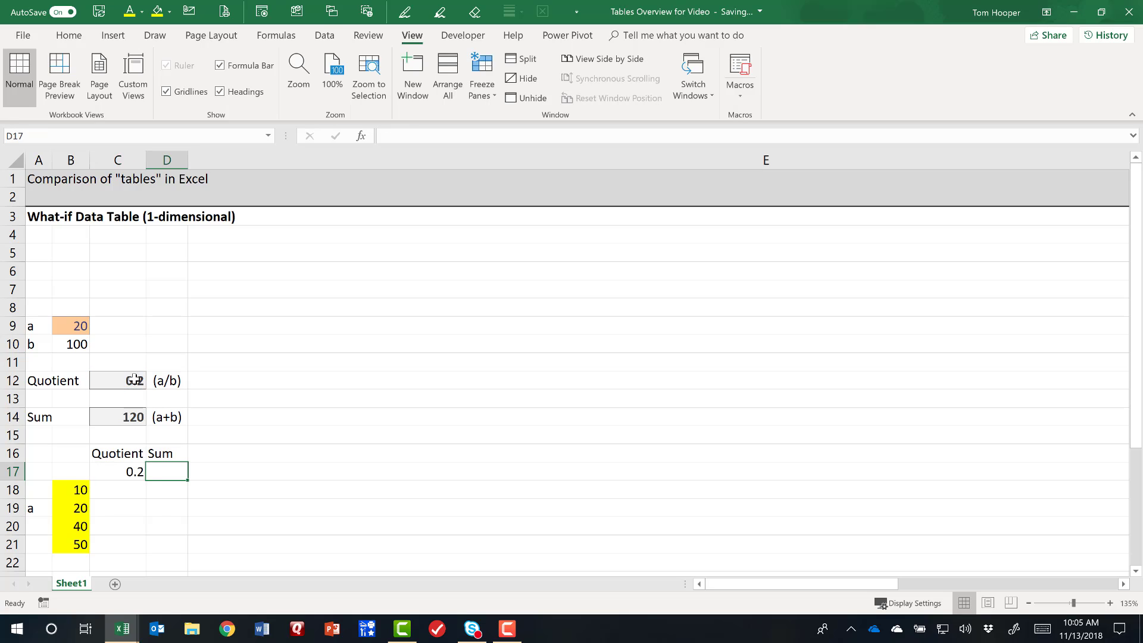
pyautogui.write('=')
pyautogui.click(122, 420)
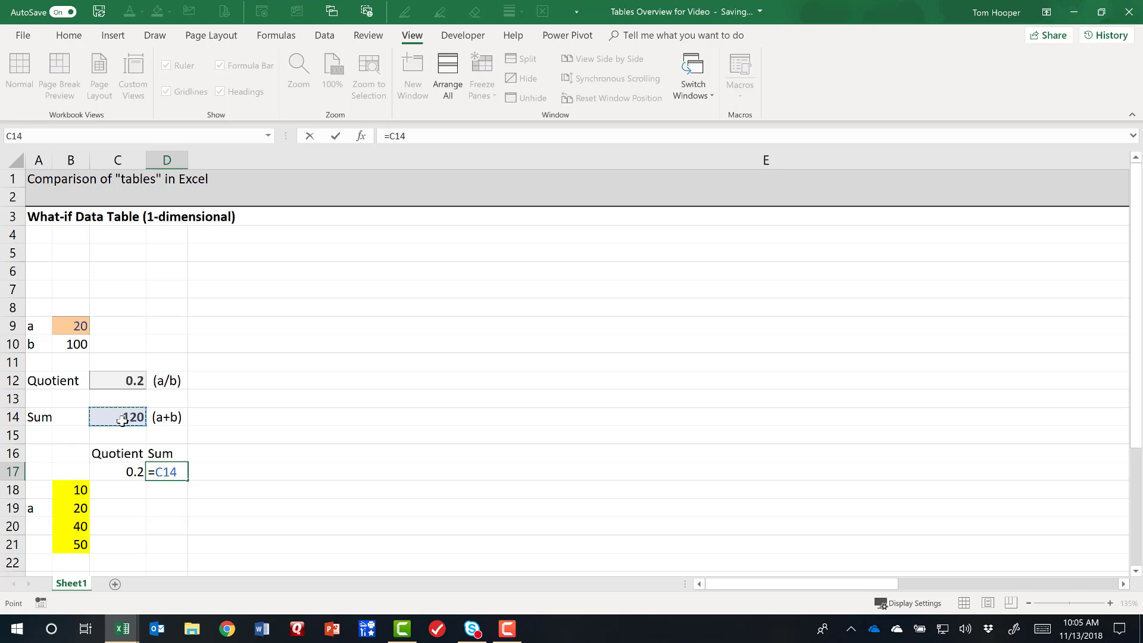
pyautogui.press('Return')
# Give the linked result cells C17:D17 a light blue fill.
pyautogui.moveTo(119, 472); pyautogui.dragTo(167, 471)
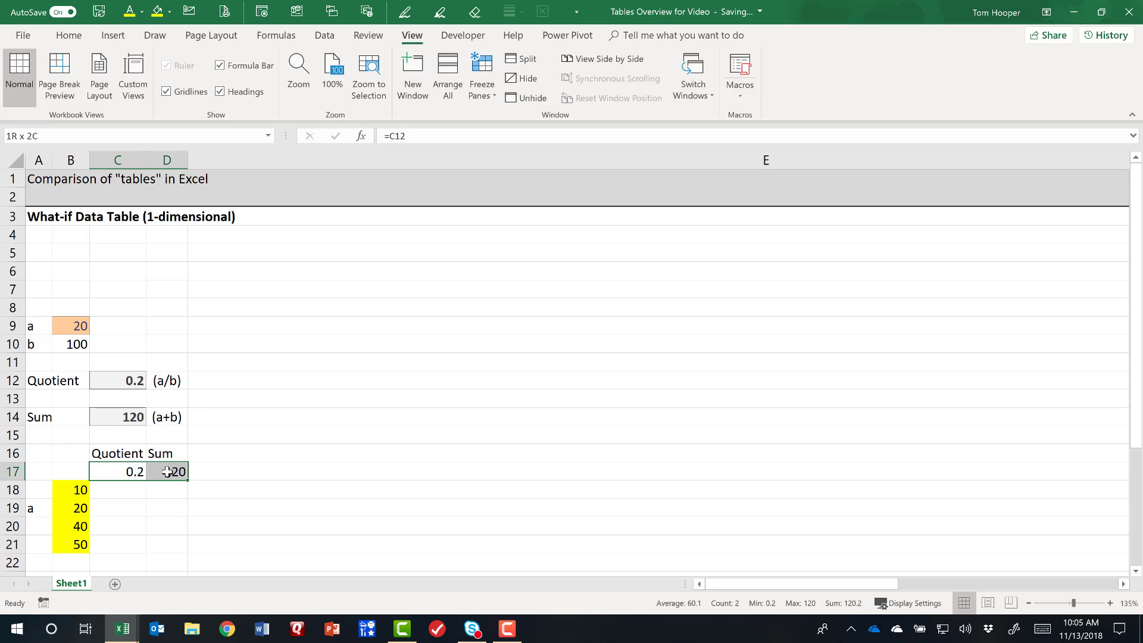
pyautogui.click(170, 13)
pyautogui.click(219, 118)
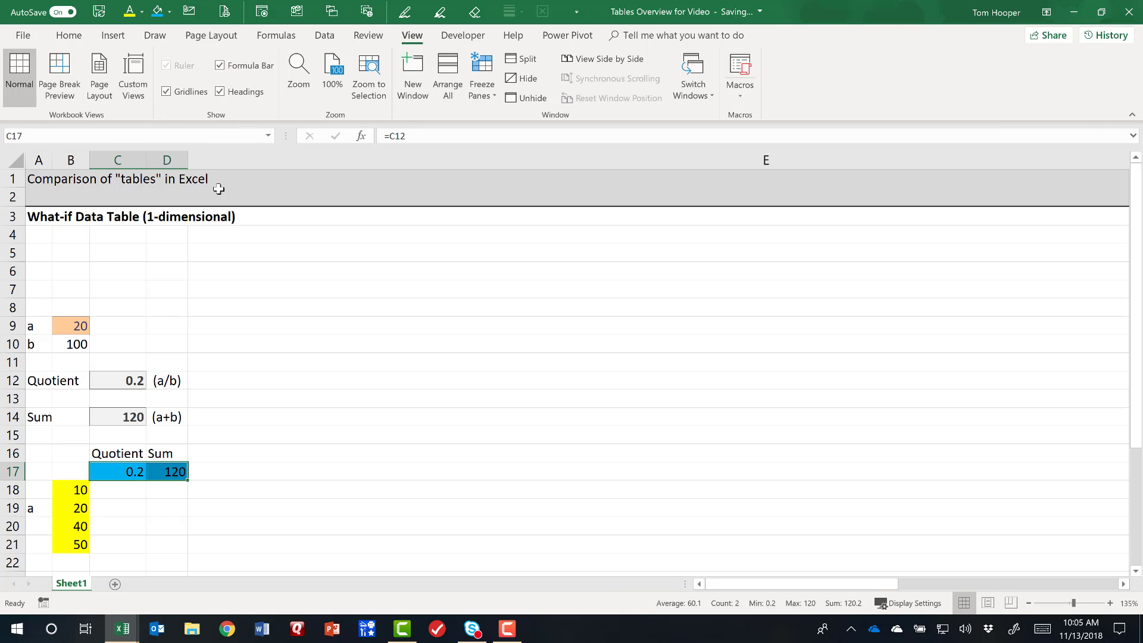
# Set a in B9 to 10 and record the results manually as .1 in C18 and 110 in D18.
pyautogui.click(123, 491)
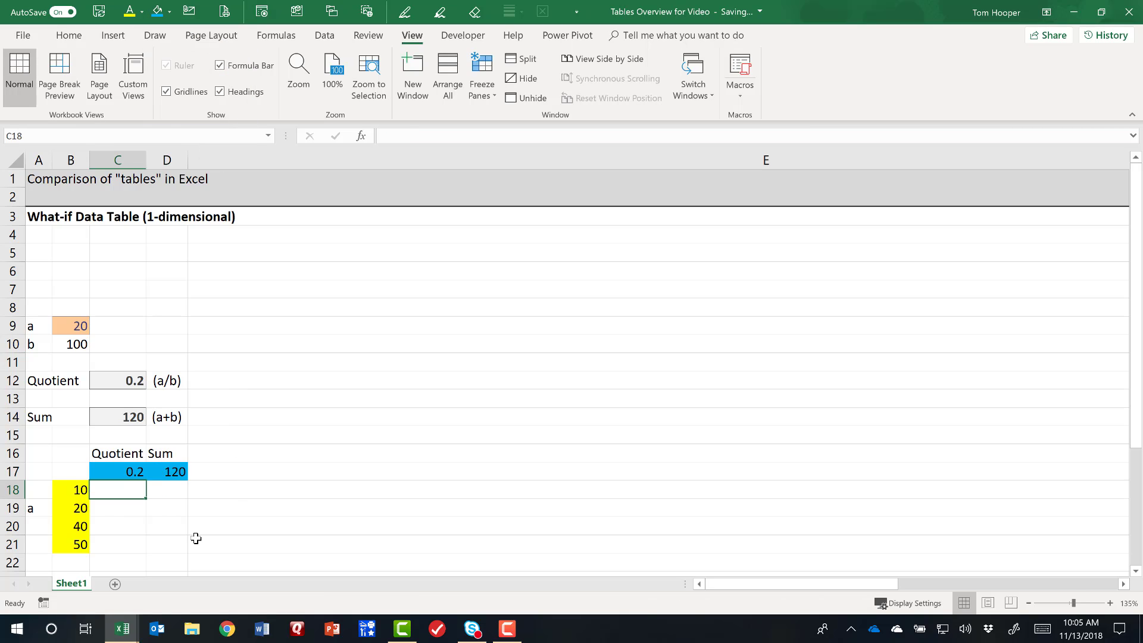
pyautogui.click(82, 327)
pyautogui.write('10')
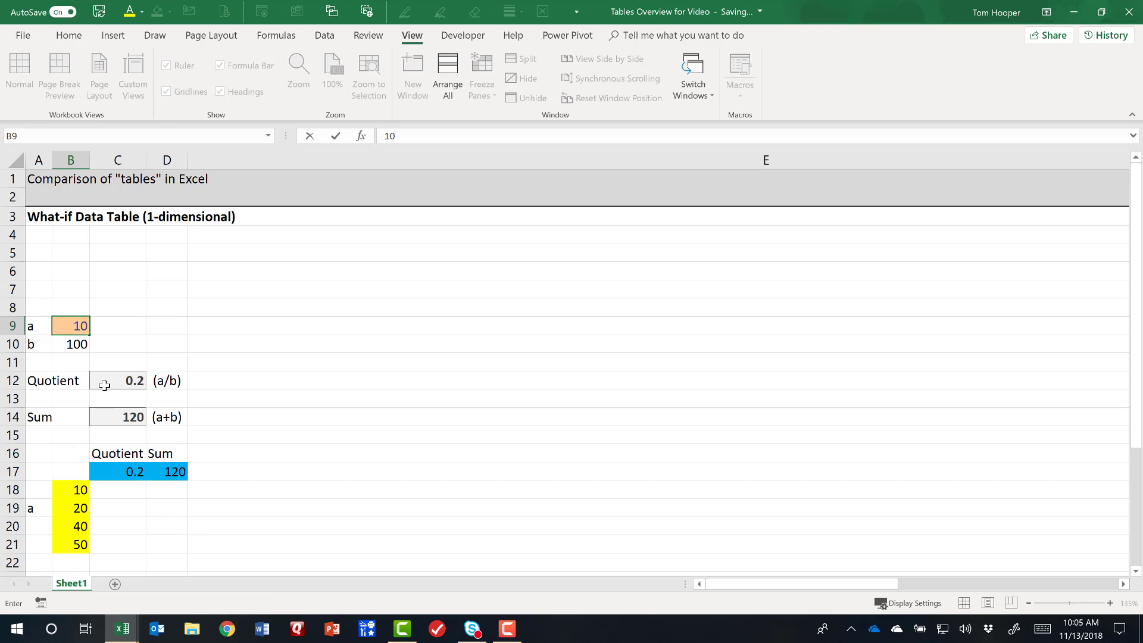
pyautogui.press('Return')
pyautogui.click(128, 490)
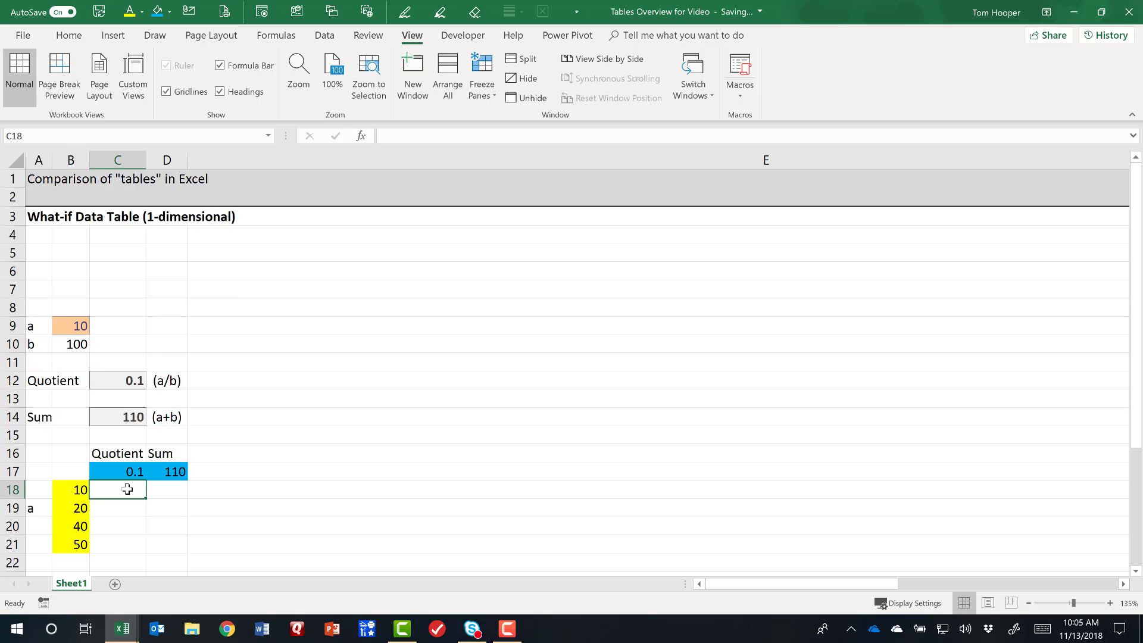
pyautogui.write('.1')
pyautogui.press('Tab')
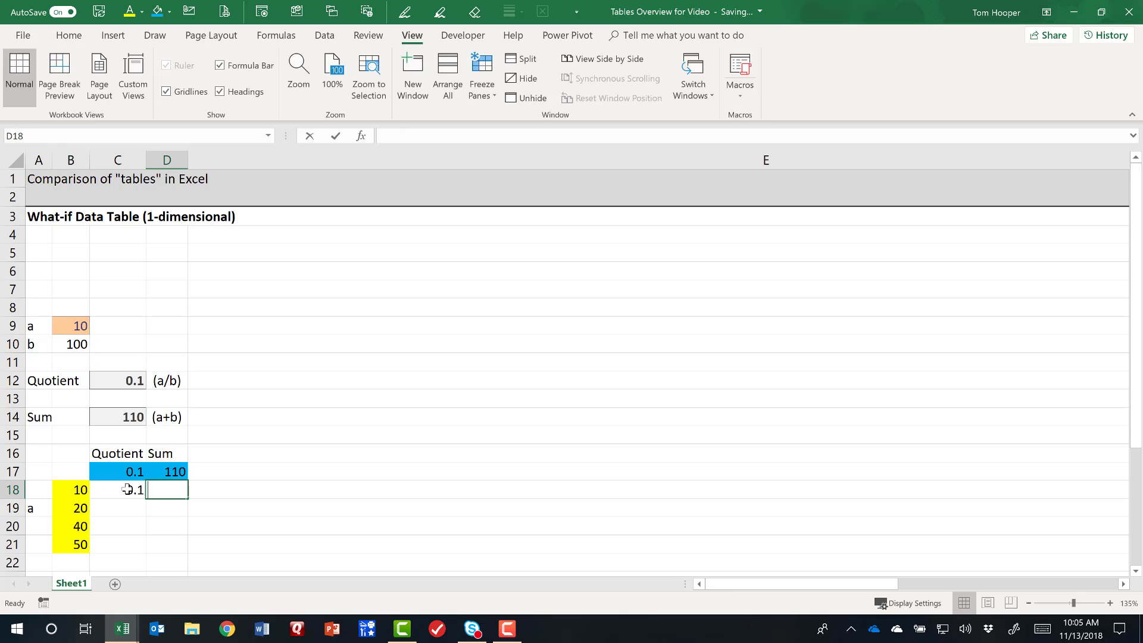
pyautogui.write('110')
pyautogui.press('Tab')
# Set a in B9 to 20 and record the results manually as .2 in C19 and 120 in D19.
pyautogui.click(81, 329)
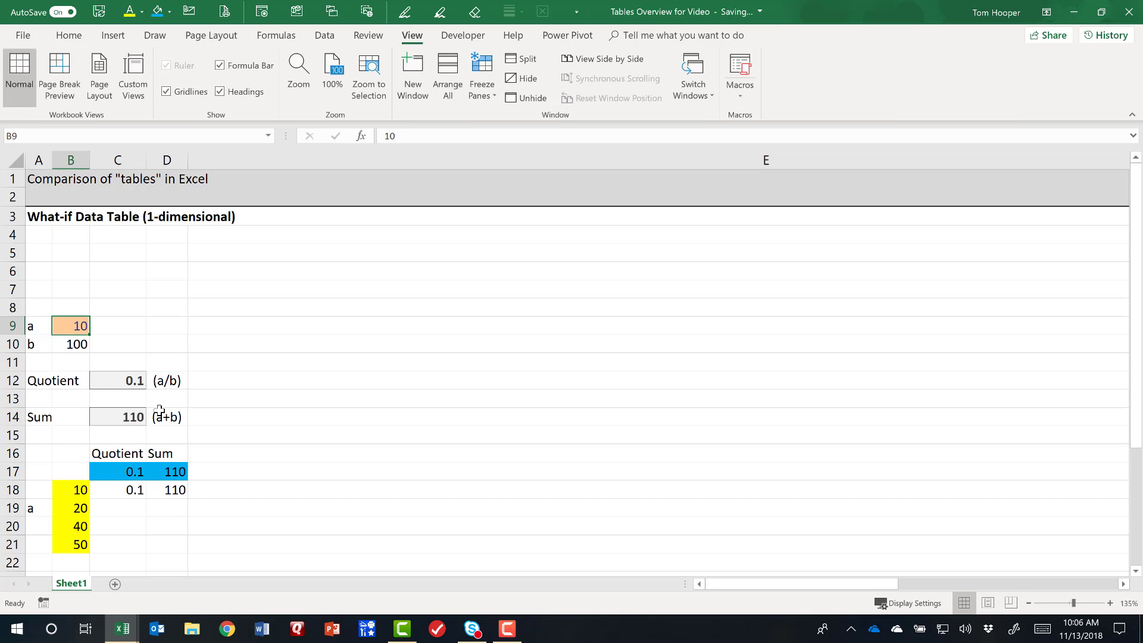
pyautogui.write('20')
pyautogui.press('Tab')
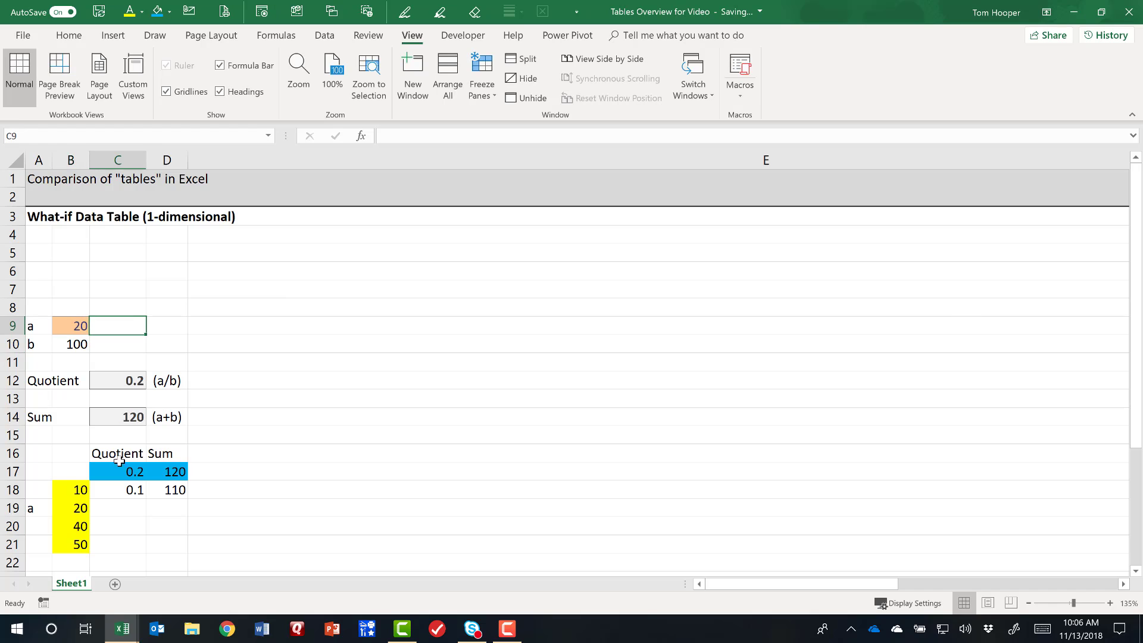
pyautogui.click(127, 508)
pyautogui.write('.2')
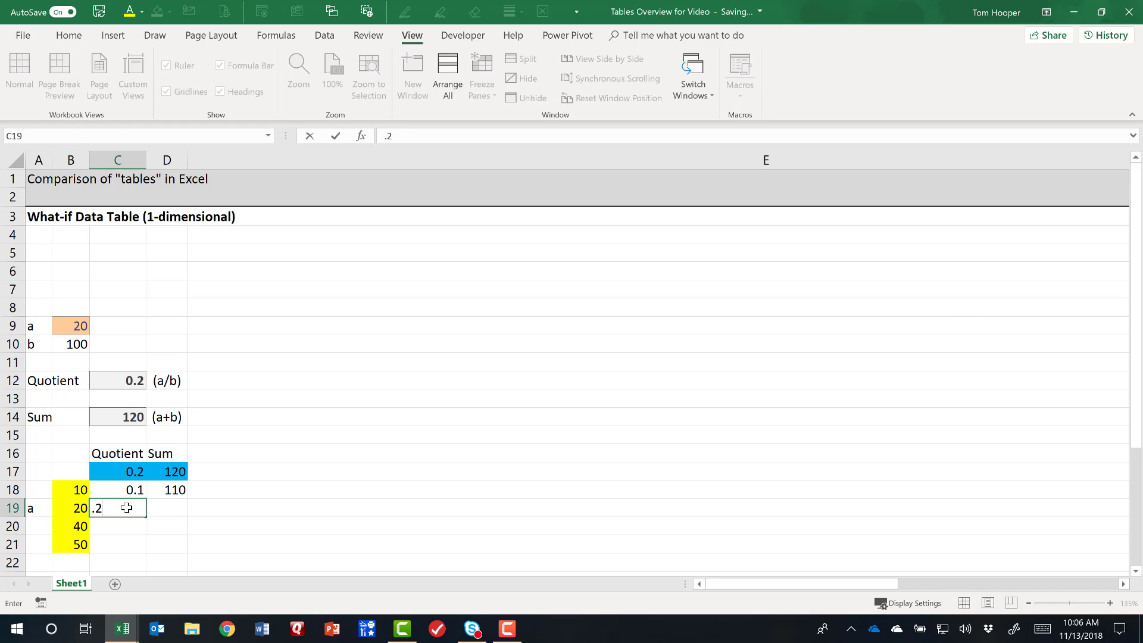
pyautogui.press('Tab')
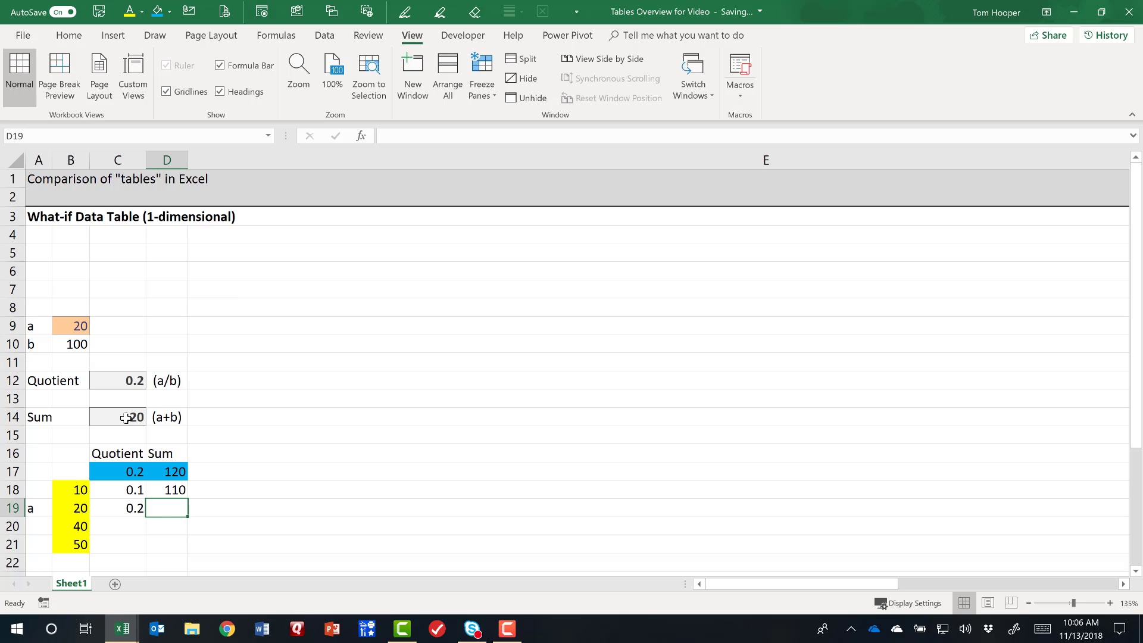
pyautogui.write('120')
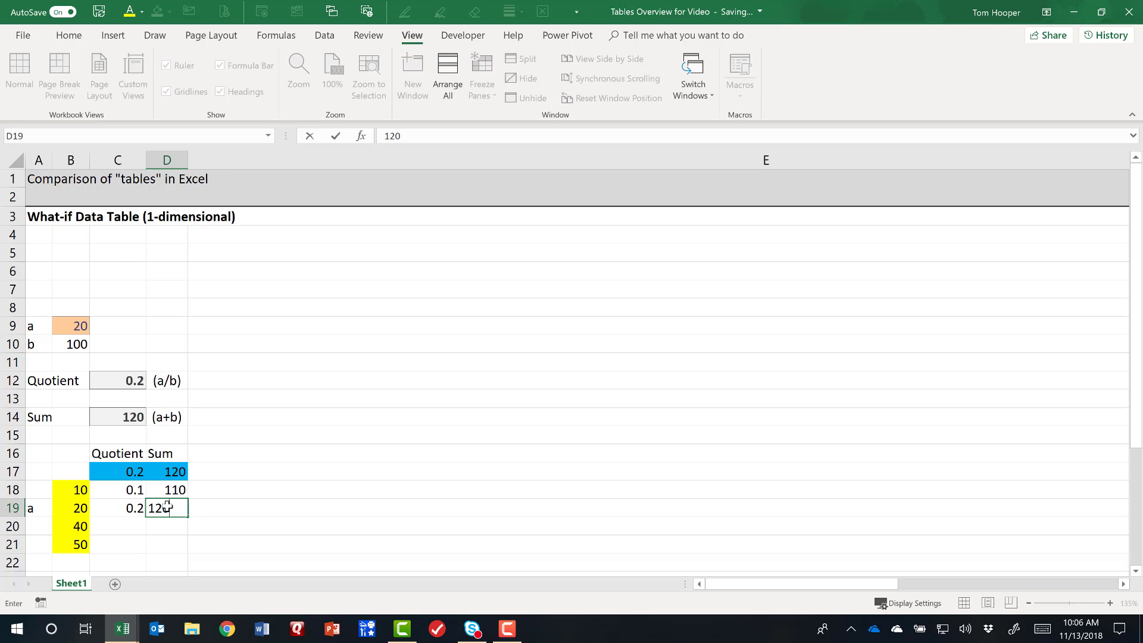
pyautogui.hotkey('ctrl', 'Return')
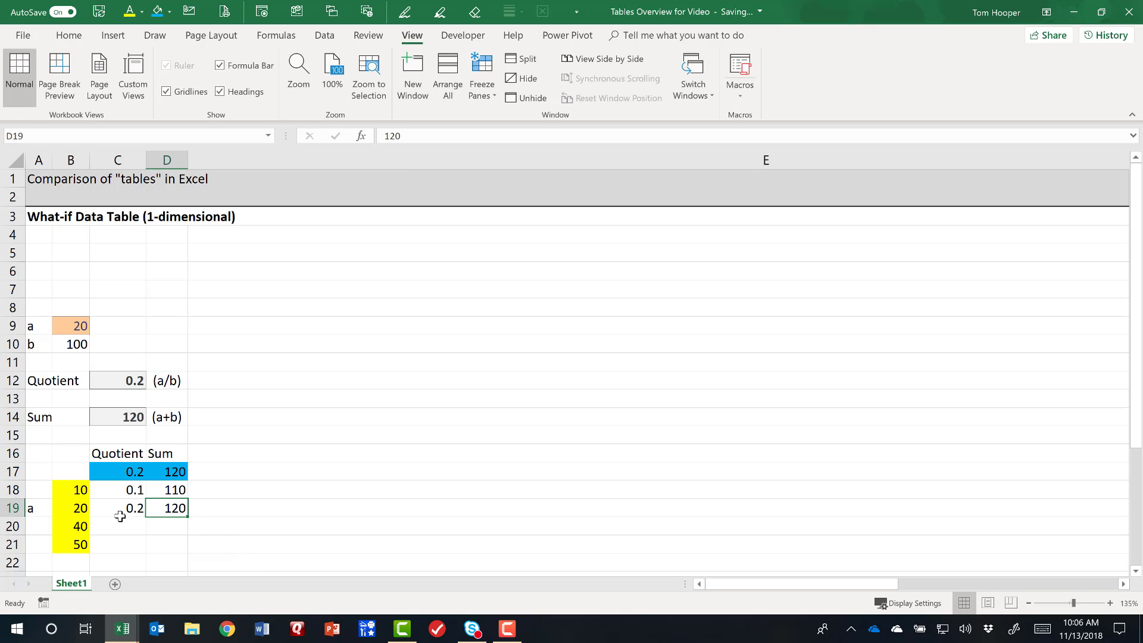
# Clear the manually entered results from C18:D19.
pyautogui.moveTo(127, 494); pyautogui.dragTo(155, 516)
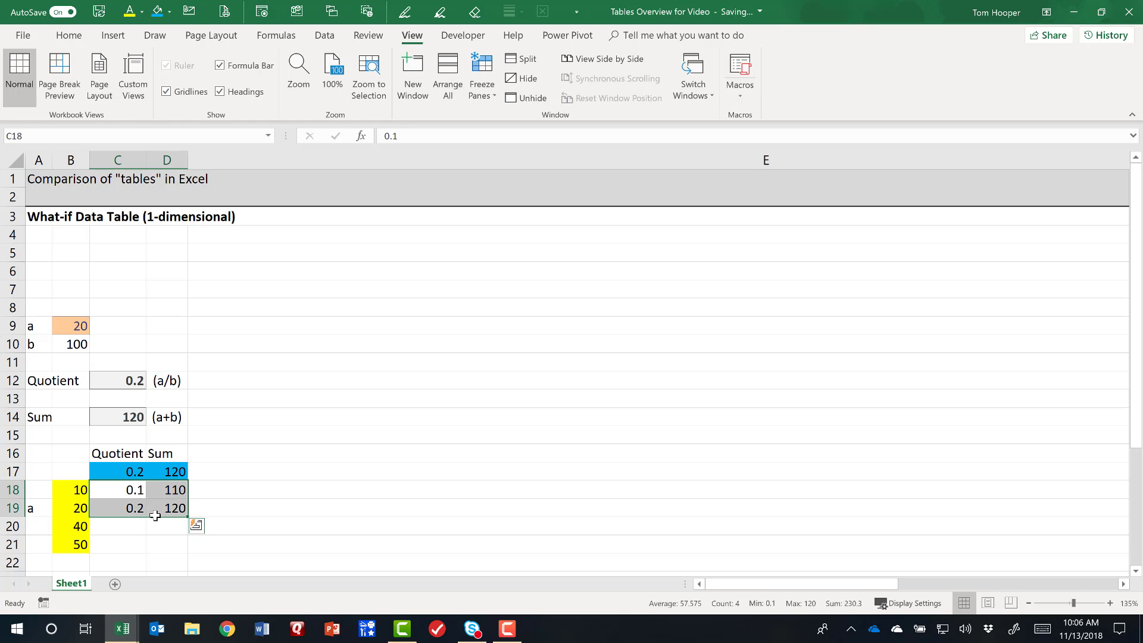
pyautogui.press('Delete')
# Create a What-If data table over B17:D21 using the a value in B9 as the column input cell.
pyautogui.moveTo(75, 471); pyautogui.dragTo(168, 543)
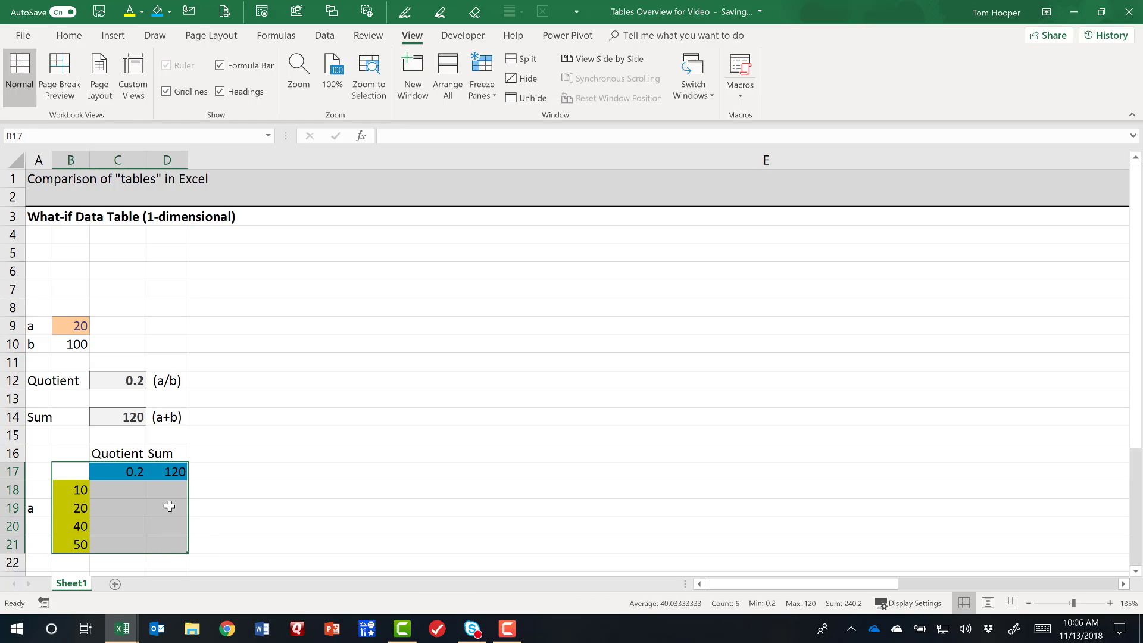
pyautogui.click(324, 35)
pyautogui.click(859, 84)
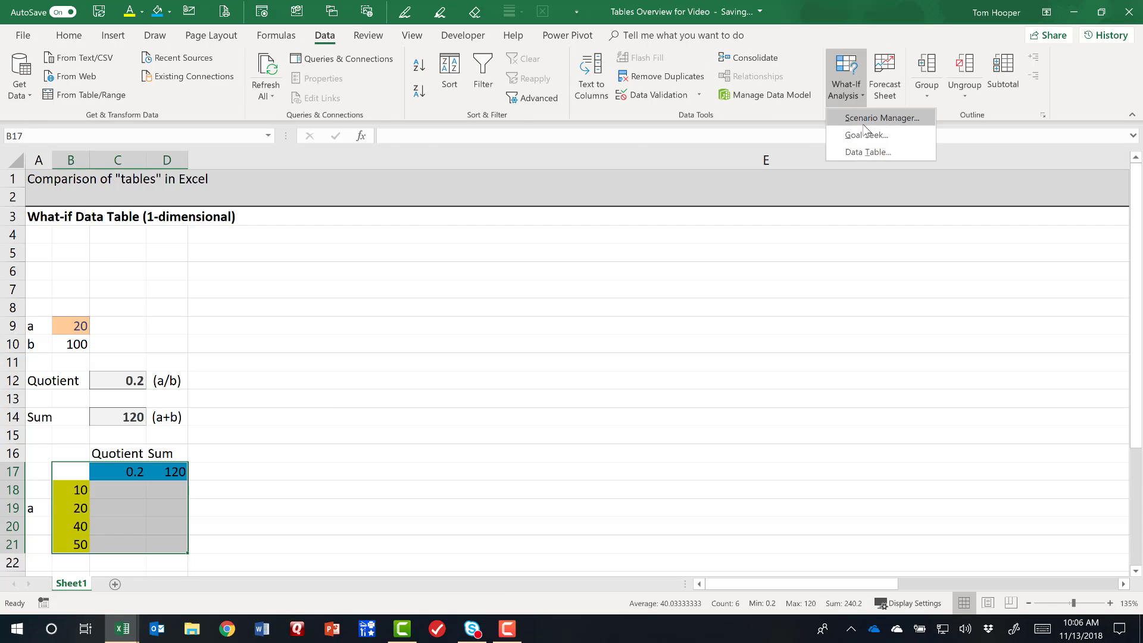
pyautogui.click(870, 152)
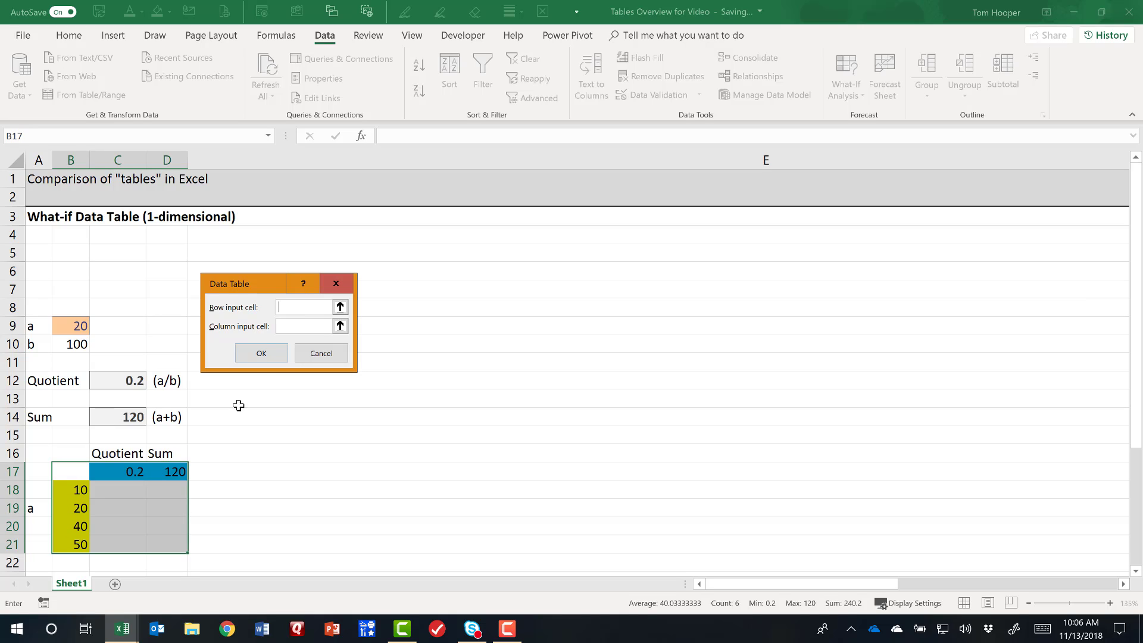
pyautogui.click(292, 329)
pyautogui.click(71, 323)
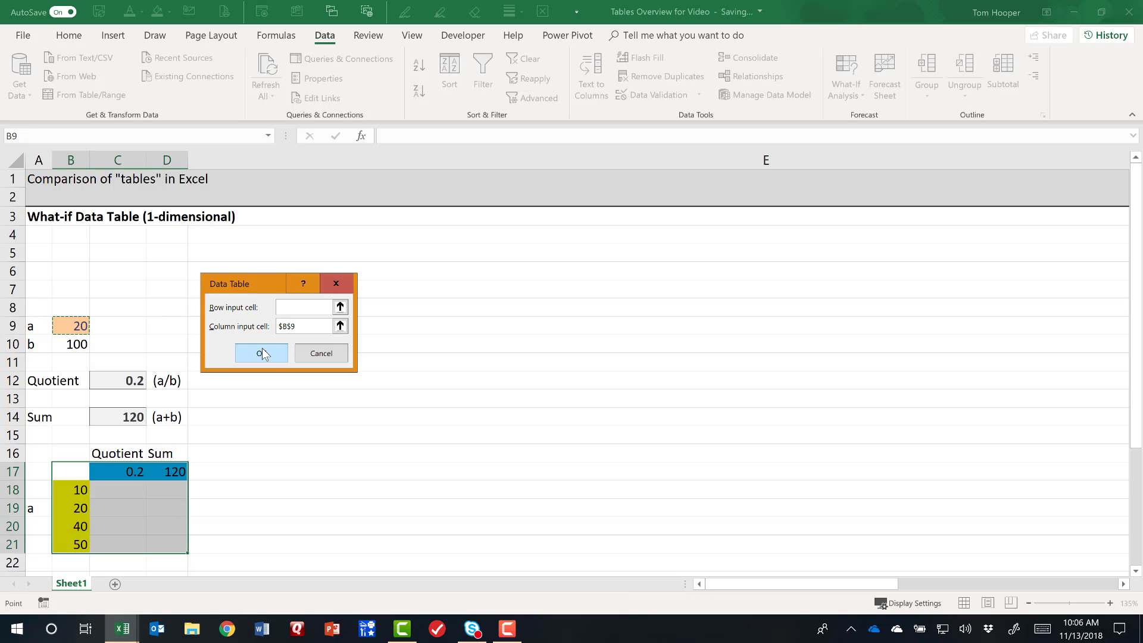
pyautogui.click(262, 354)
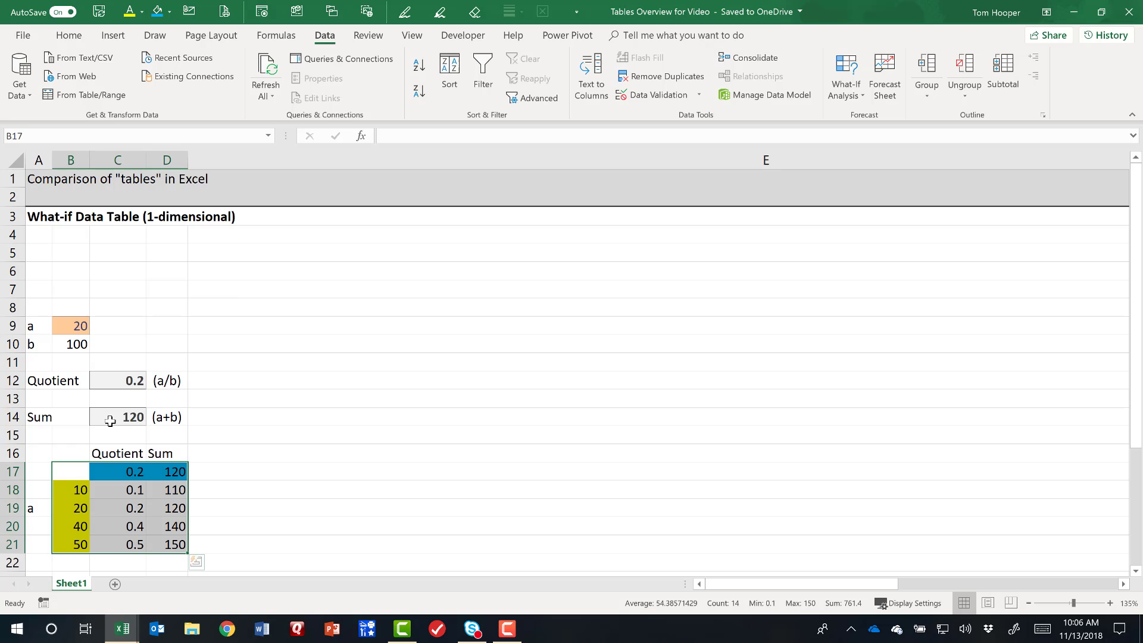
# Paste the notes "Data > What-if > Data Table", "Requires column input cell" and "Allows many outputs" into A4:A6.
pyautogui.hotkey('ctrl', 'c')
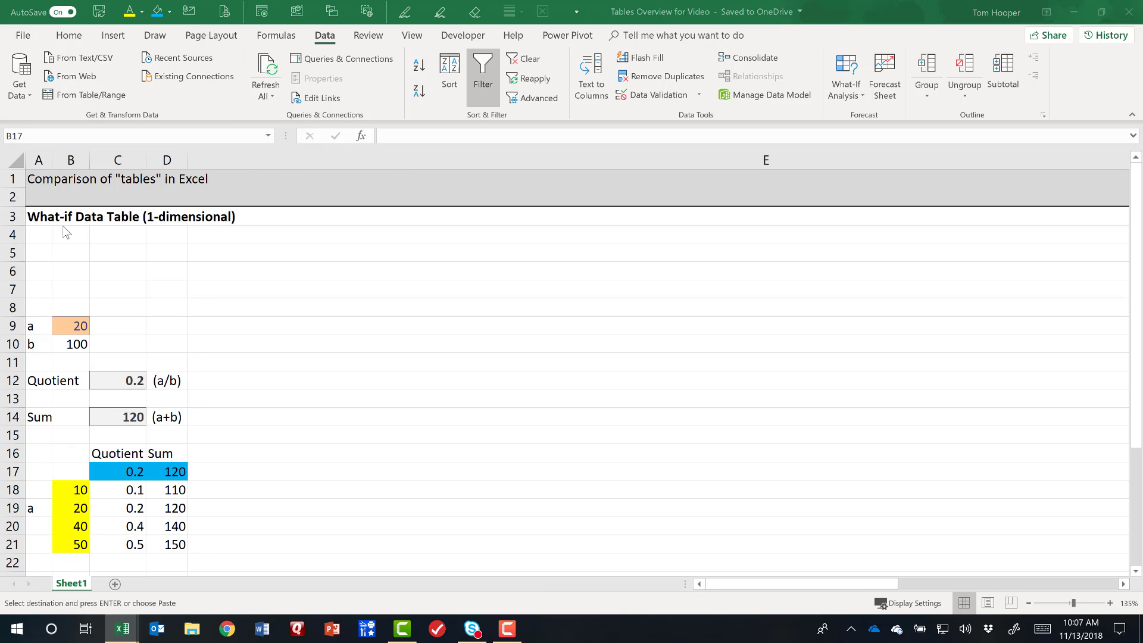
pyautogui.click(41, 238)
pyautogui.hotkey('ctrl', 'v')
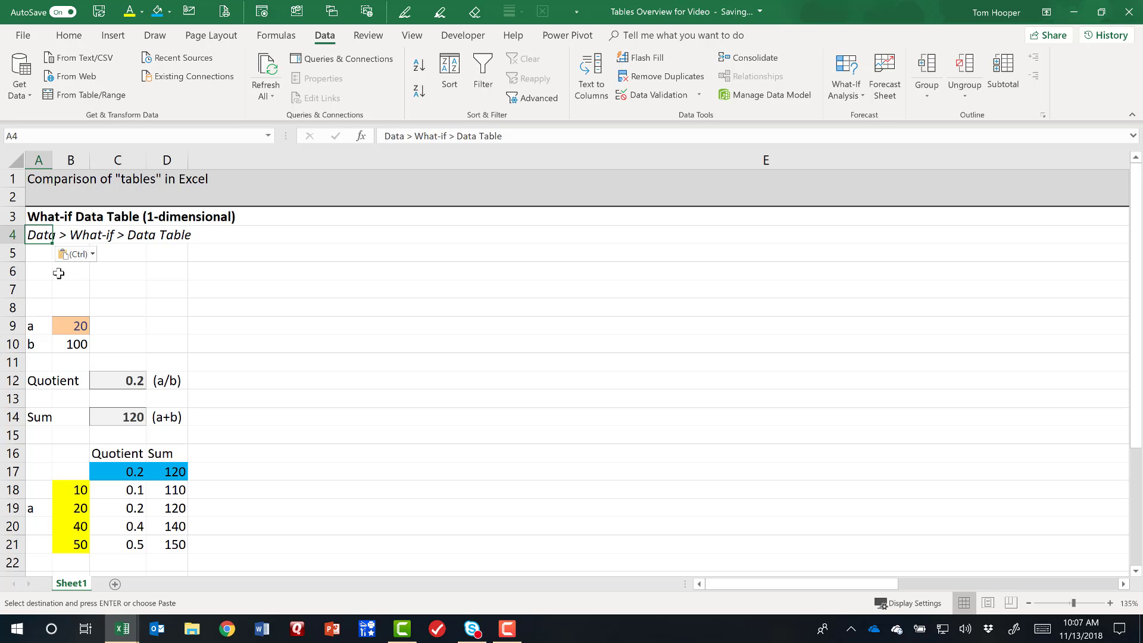
pyautogui.click(38, 255)
pyautogui.hotkey('ctrl', 'v')
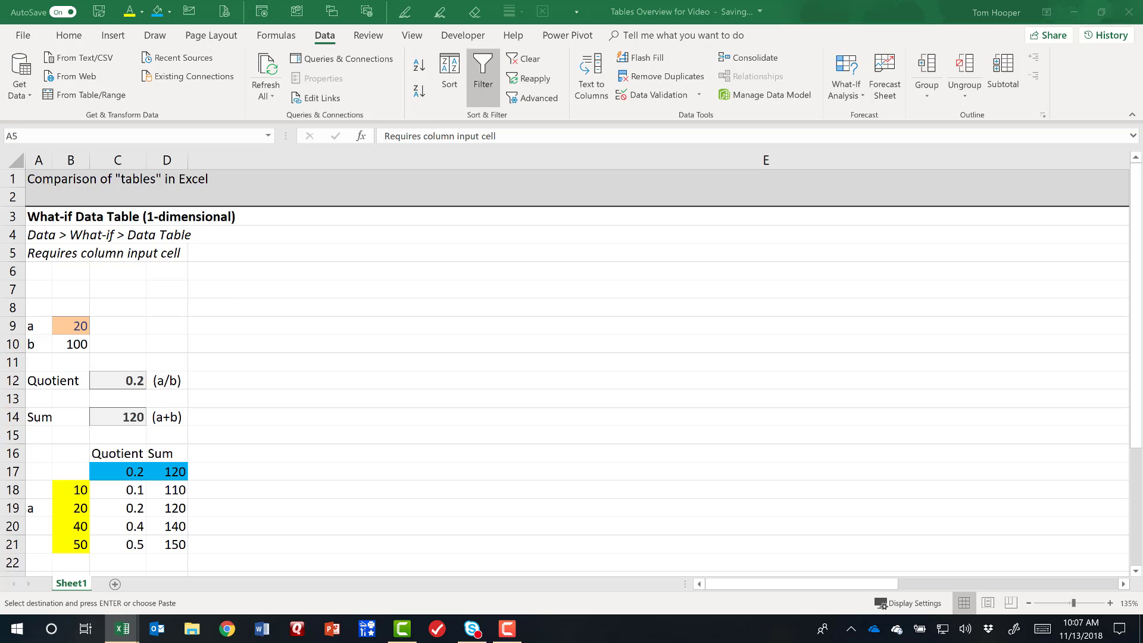
pyautogui.click(39, 271)
pyautogui.hotkey('ctrl', 'v')
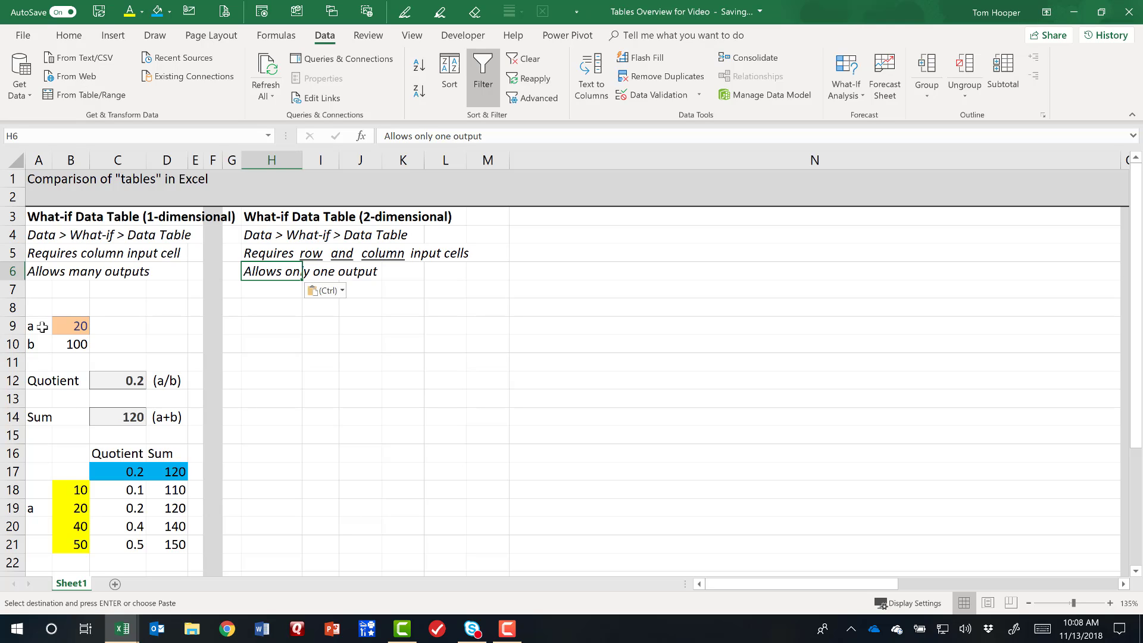
# Copy the a/b model in A9:D14 to H9 under the 2-dimensional heading, including its column widths.
pyautogui.moveTo(42, 328); pyautogui.dragTo(169, 417)
pyautogui.hotkey('ctrl', 'c')
pyautogui.click(284, 325)
pyautogui.hotkey('ctrl', 'v')
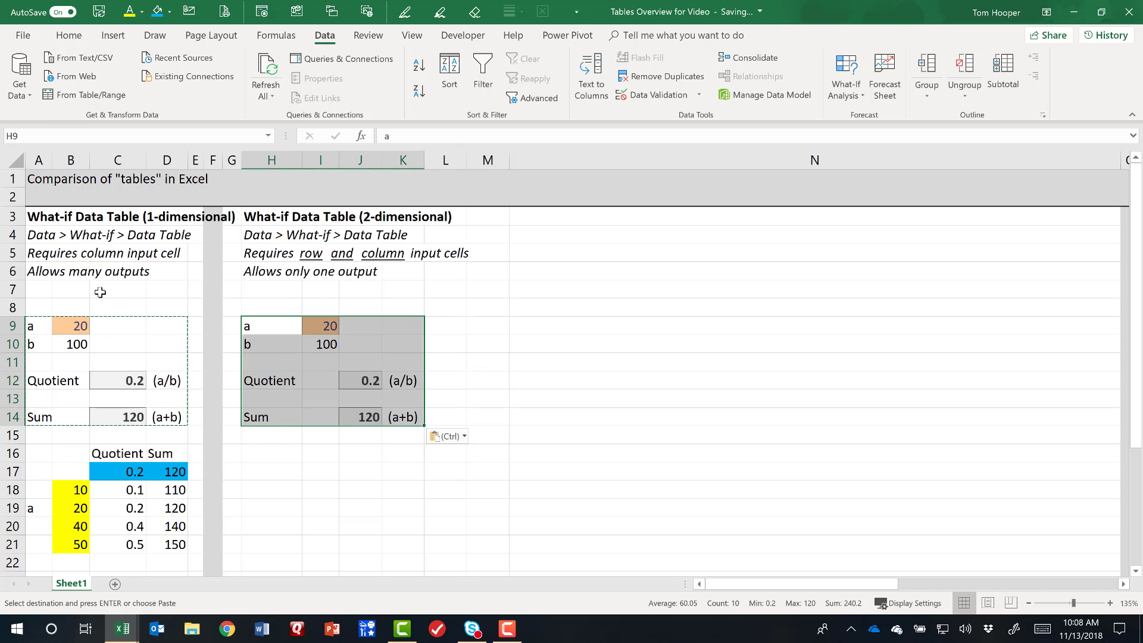
pyautogui.hotkey('ctrl', 'alt', 'v')
pyautogui.press('w')
pyautogui.press('Return')
# Copy the a label and its yellow values from A18:B21 to H18, and enter the label b in J16.
pyautogui.moveTo(36, 490); pyautogui.dragTo(74, 543)
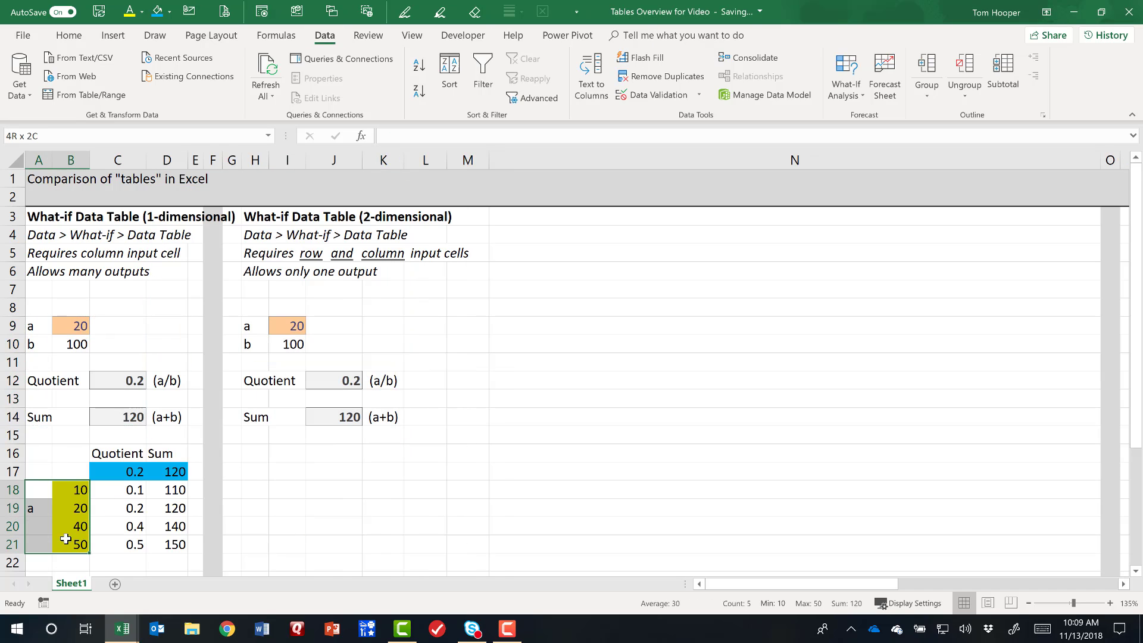
pyautogui.hotkey('ctrl', 'c')
pyautogui.click(243, 496)
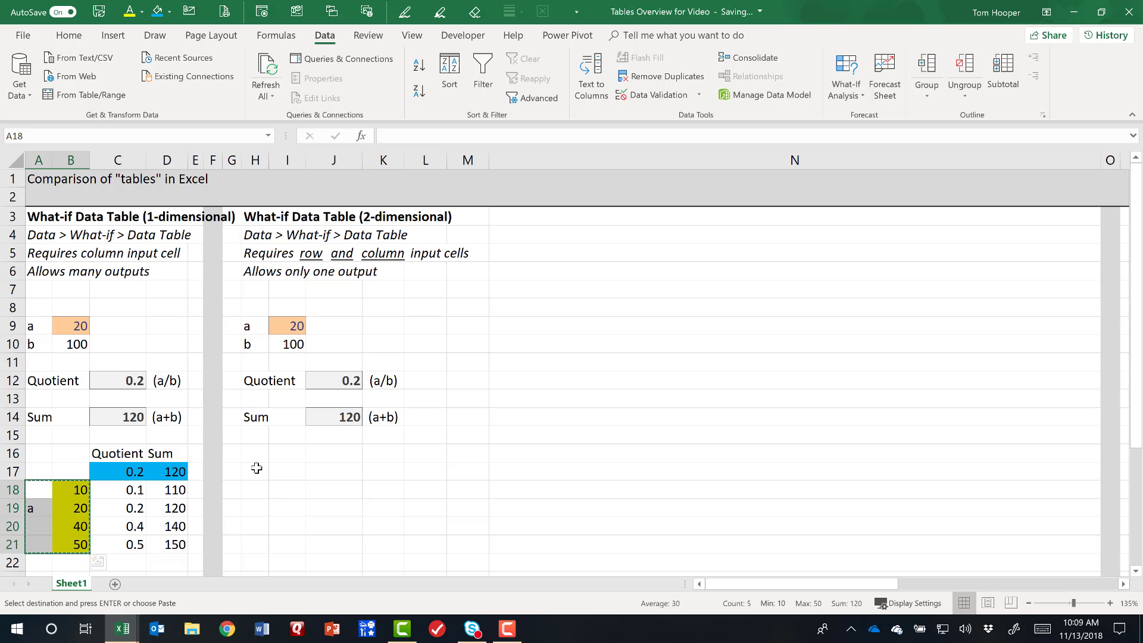
pyautogui.hotkey('ctrl', 'v')
pyautogui.click(339, 460)
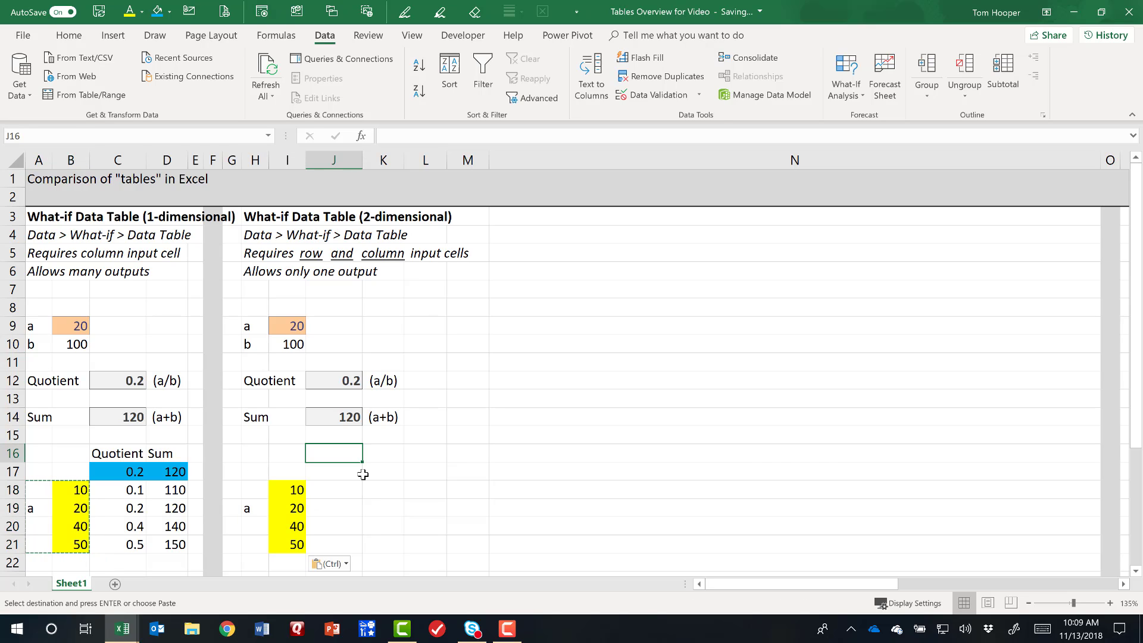
pyautogui.write('b')
pyautogui.press('Return')
# Give the b value in I10 the same orange input cell style as the a value above it.
pyautogui.click(280, 343)
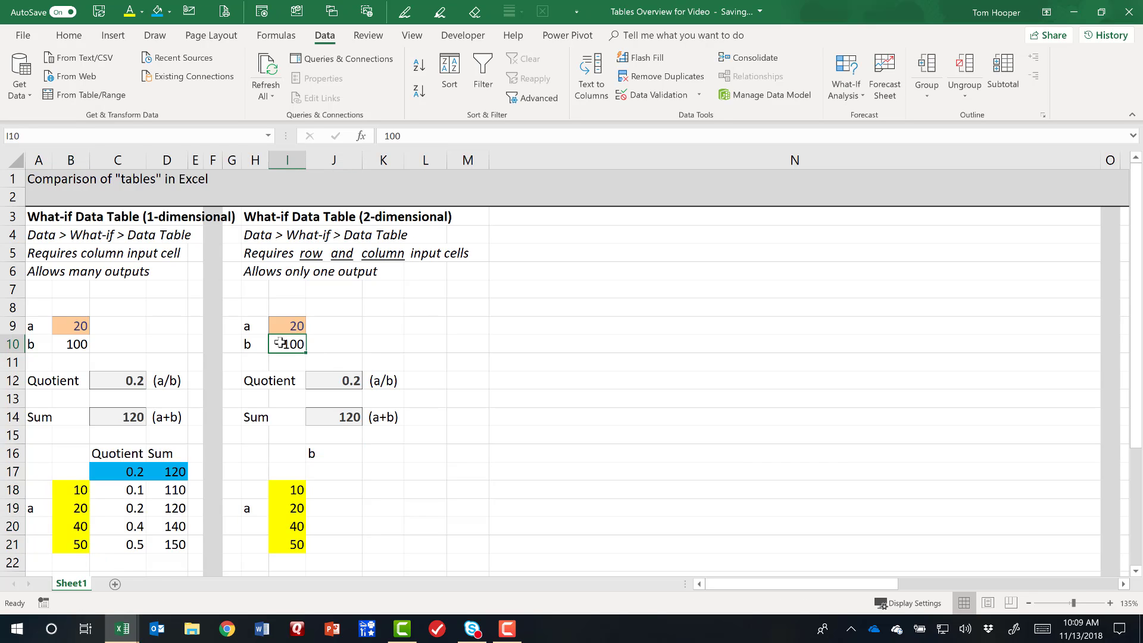
pyautogui.click(69, 36)
pyautogui.click(772, 80)
pyautogui.click(832, 147)
# Enter 10, 50, 100 and 1000 as the b values across J17:M17.
pyautogui.click(320, 469)
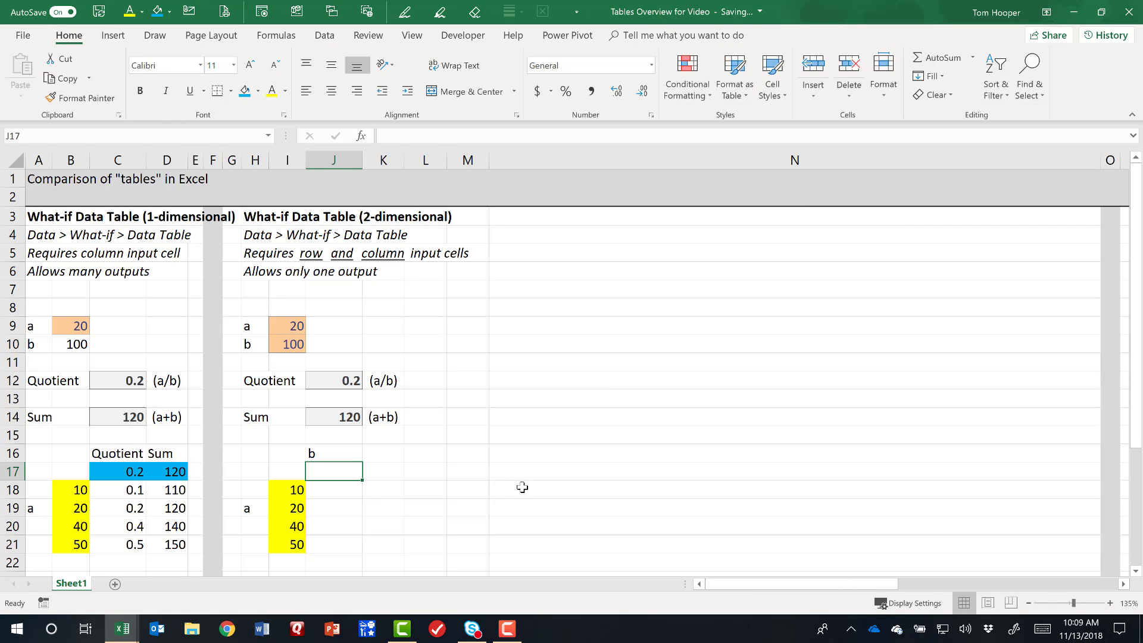
pyautogui.write('10')
pyautogui.press('Tab')
pyautogui.write('50')
pyautogui.press('Tab')
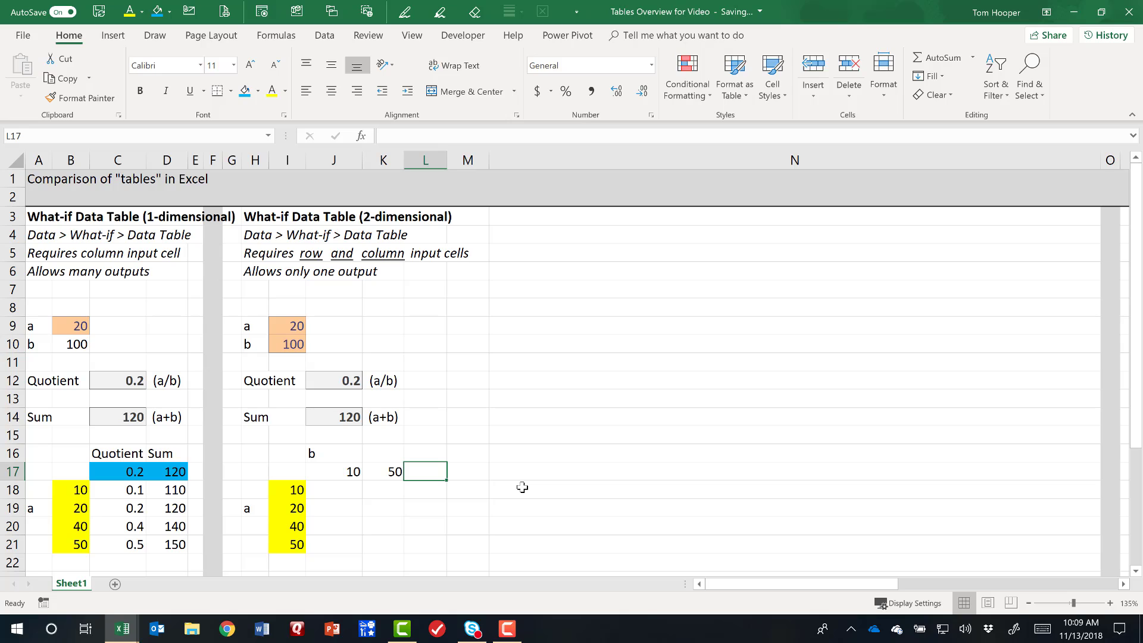
pyautogui.write('100')
pyautogui.press('Tab')
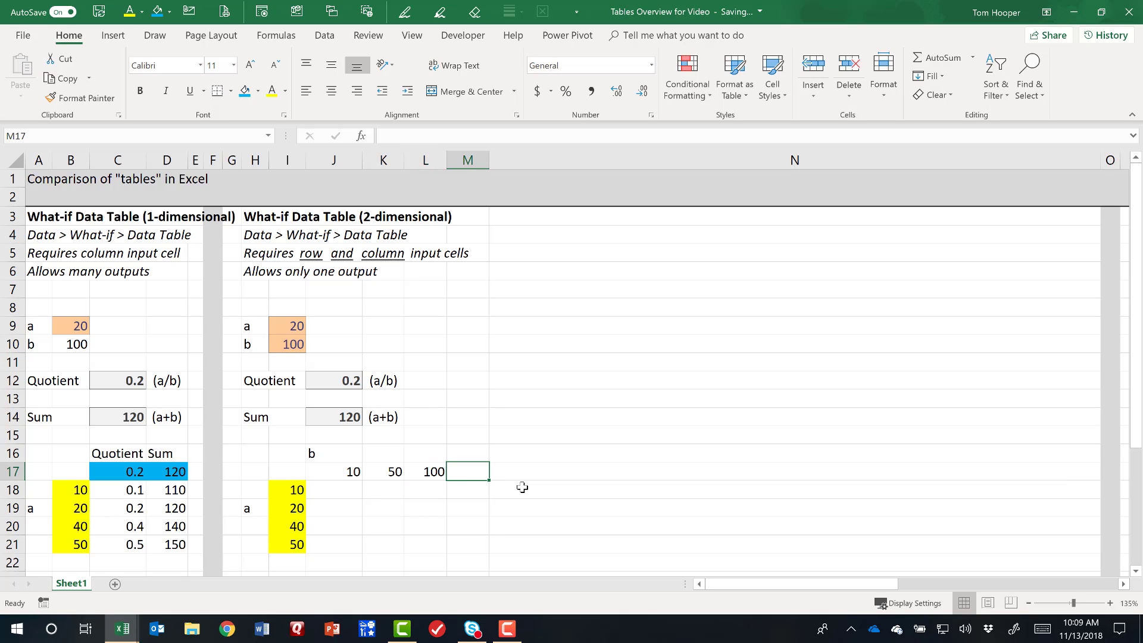
pyautogui.write('1000')
pyautogui.press('Tab')
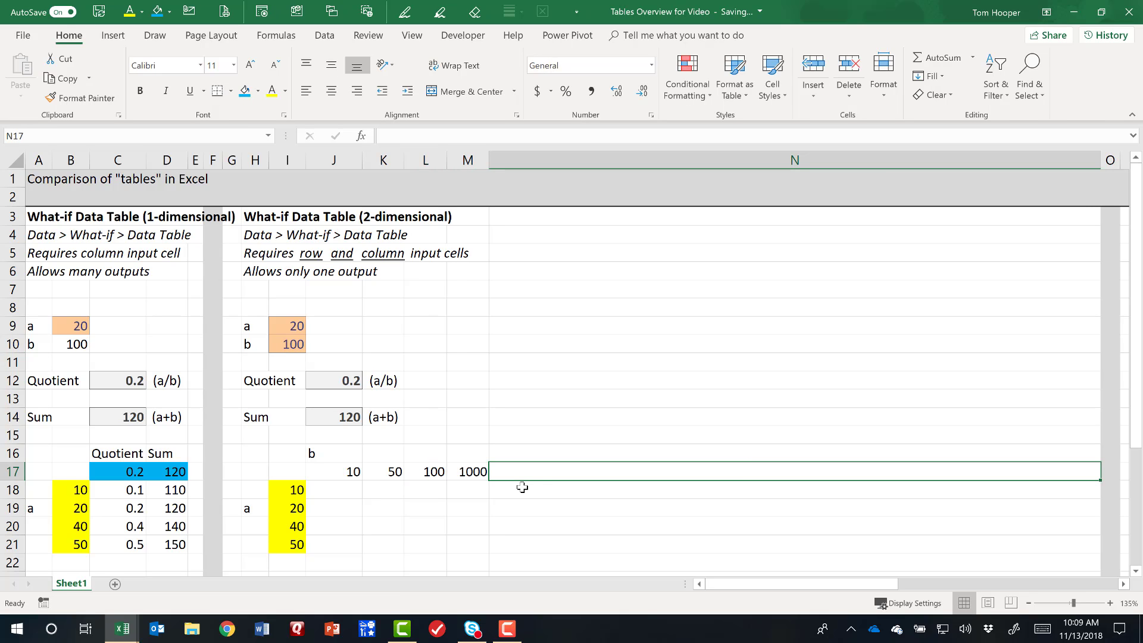
# Fill the b values in J17:M17 with yellow.
pyautogui.moveTo(350, 473); pyautogui.dragTo(473, 473)
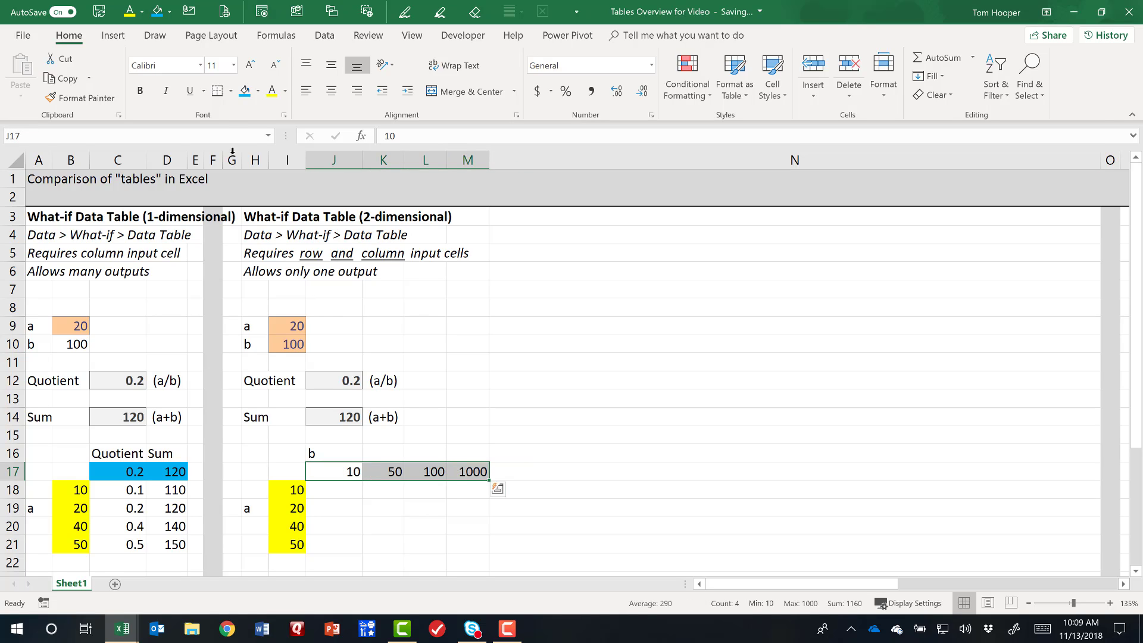
pyautogui.click(257, 91)
pyautogui.click(272, 195)
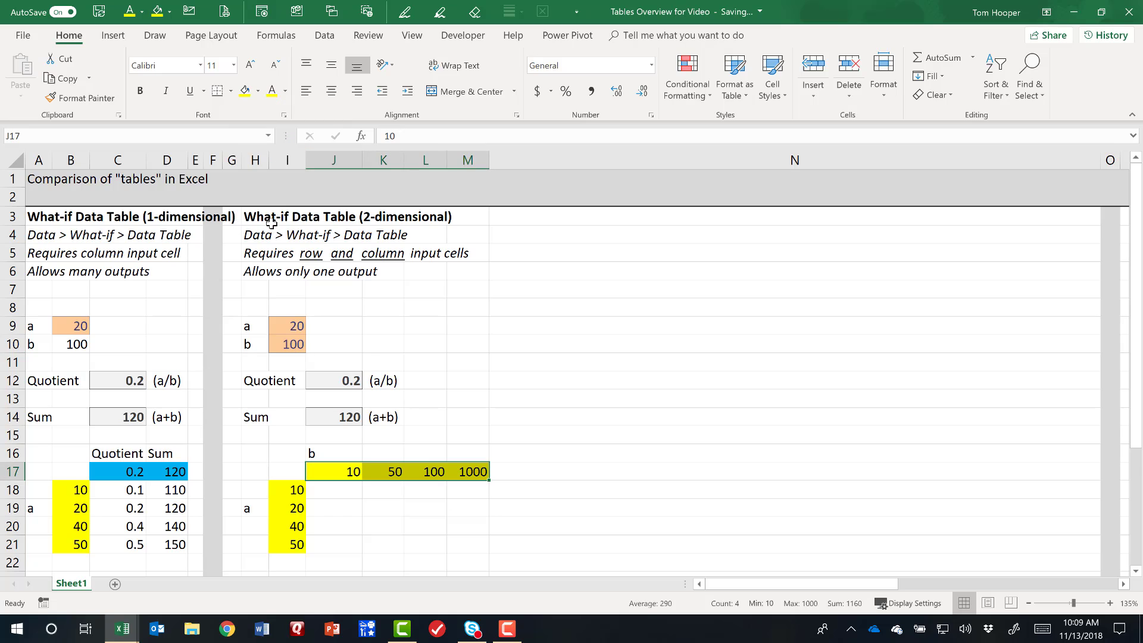
pyautogui.click(131, 459)
pyautogui.click(169, 456)
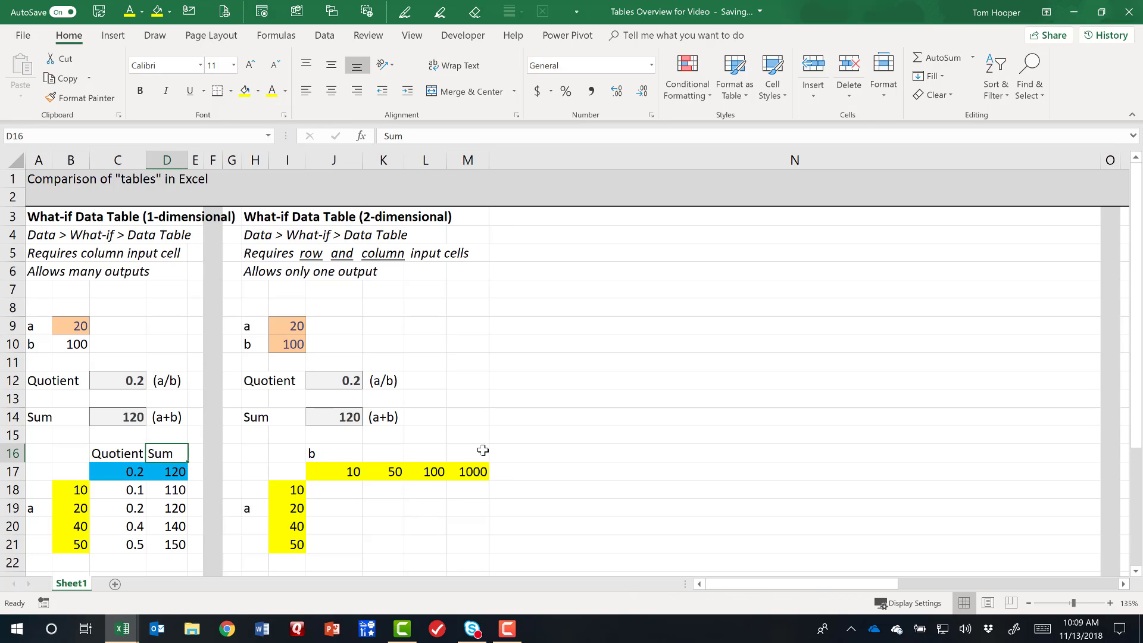
pyautogui.click(339, 474)
pyautogui.click(387, 472)
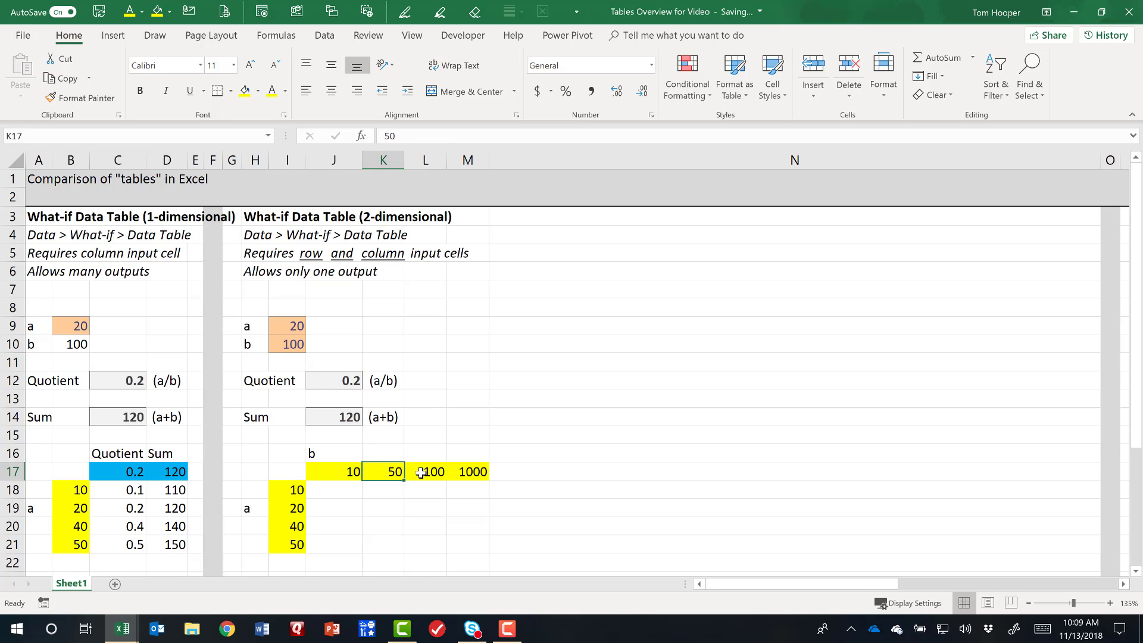
pyautogui.click(424, 472)
pyautogui.click(473, 472)
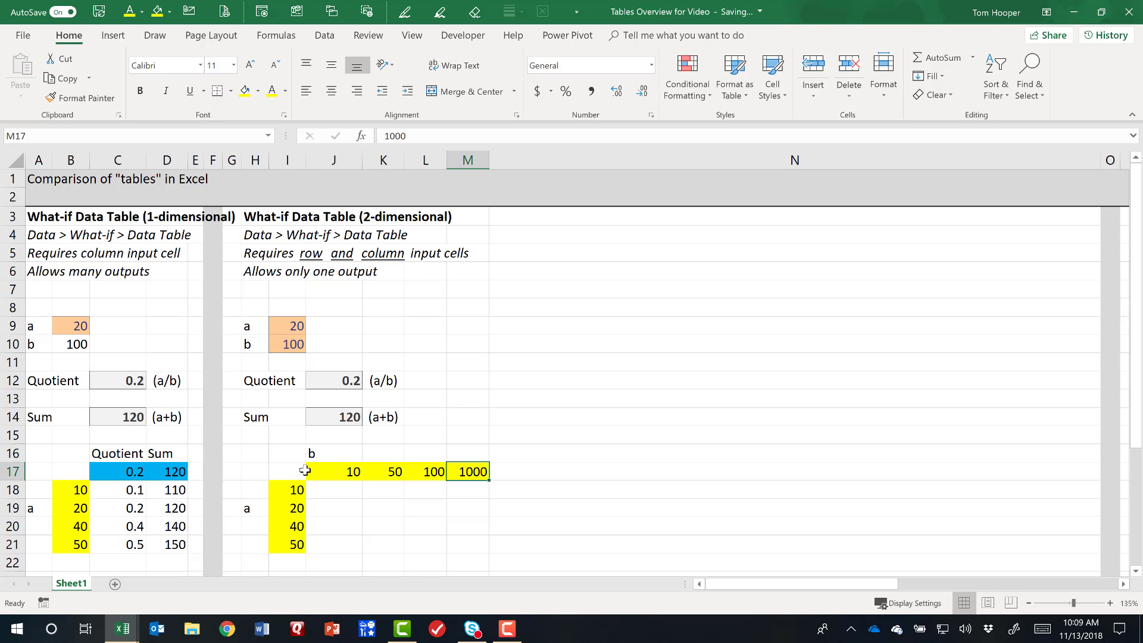
# Label G16 as Quotient and link the table's corner cell I17 to the quotient result with =J12.
pyautogui.click(231, 451)
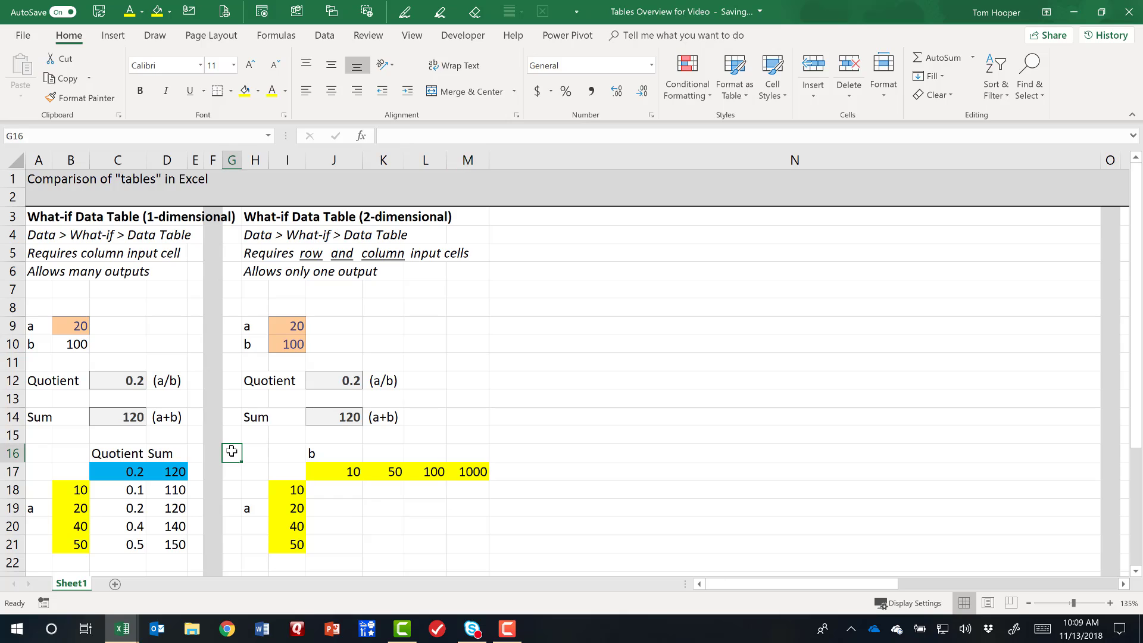
pyautogui.write('Quotient')
pyautogui.click(279, 472)
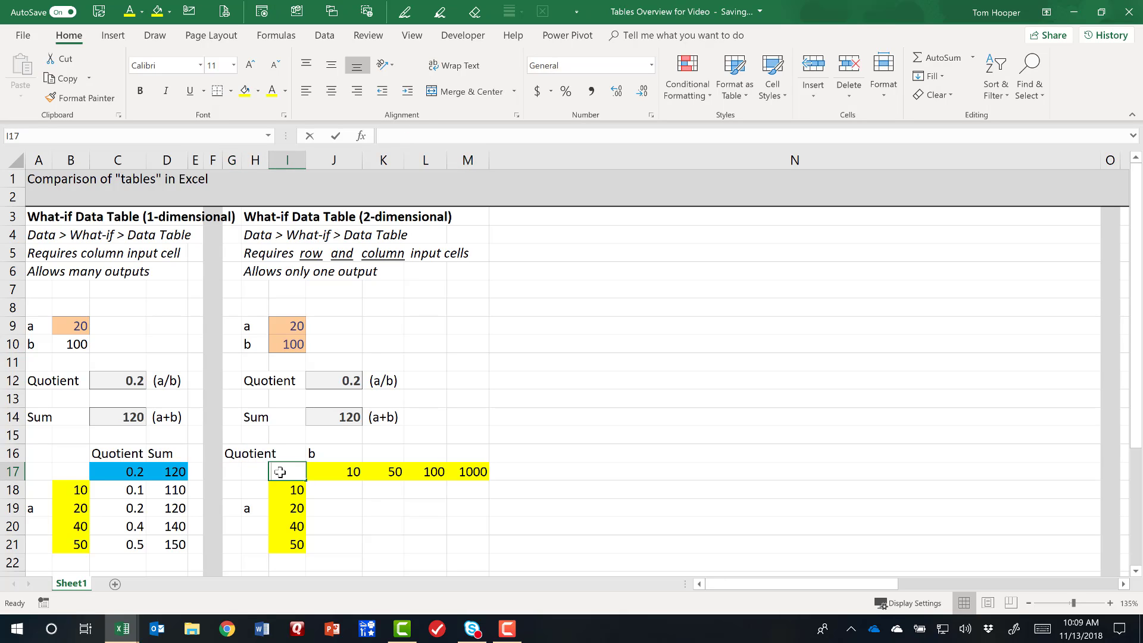
pyautogui.write('=')
pyautogui.click(353, 379)
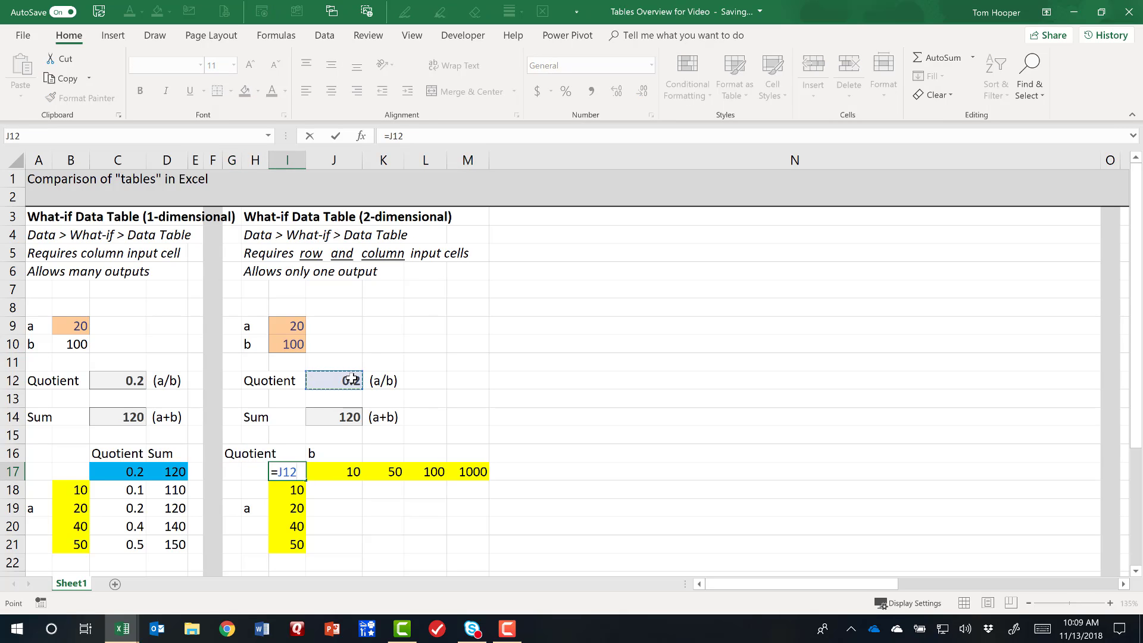
pyautogui.press('Return')
# Give the linked corner cell I17 a light blue fill.
pyautogui.press('Up')
pyautogui.click(259, 92)
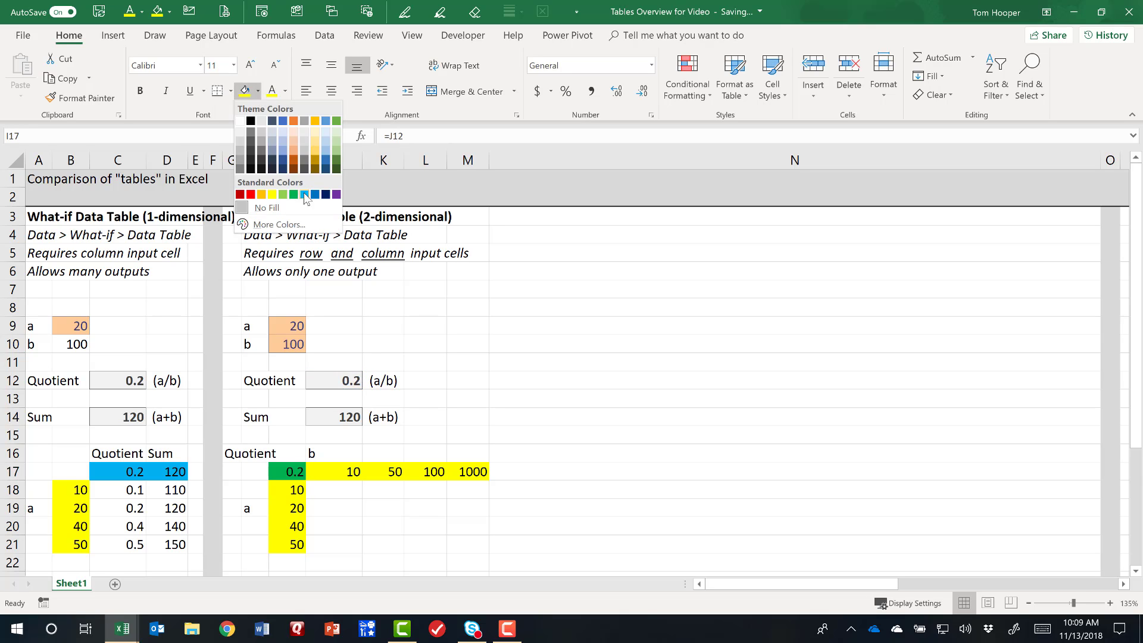
pyautogui.click(304, 195)
# Copy the quotient table layout in G16:M21 to G23.
pyautogui.scroll(-1, 348, 520)
pyautogui.moveTo(233, 397); pyautogui.dragTo(457, 488)
pyautogui.hotkey('ctrl', 'c')
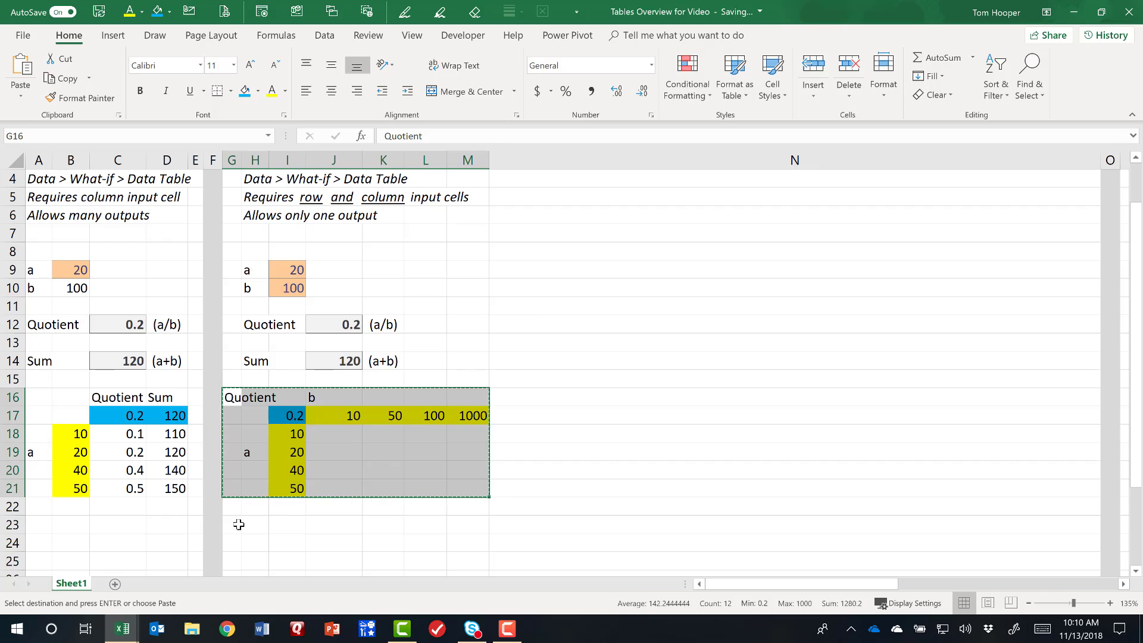
pyautogui.click(232, 524)
pyautogui.hotkey('ctrl', 'v')
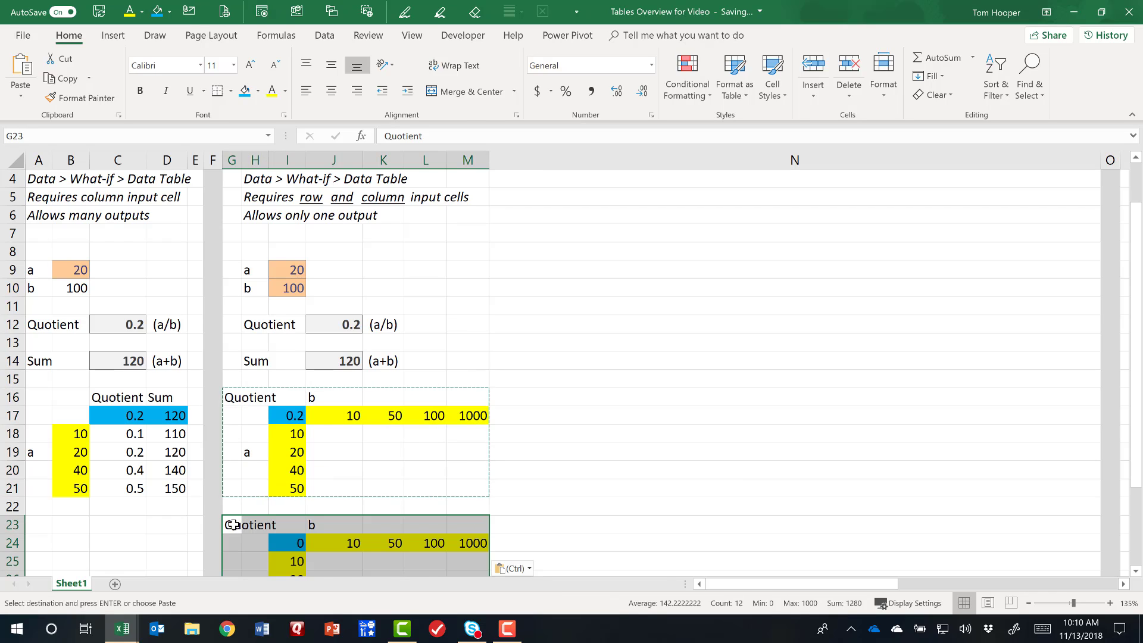
# Label the copied layout Sum in G23 and link its corner cell I24 to the sum result in J14.
pyautogui.write('Sum')
pyautogui.click(287, 543)
pyautogui.write('=')
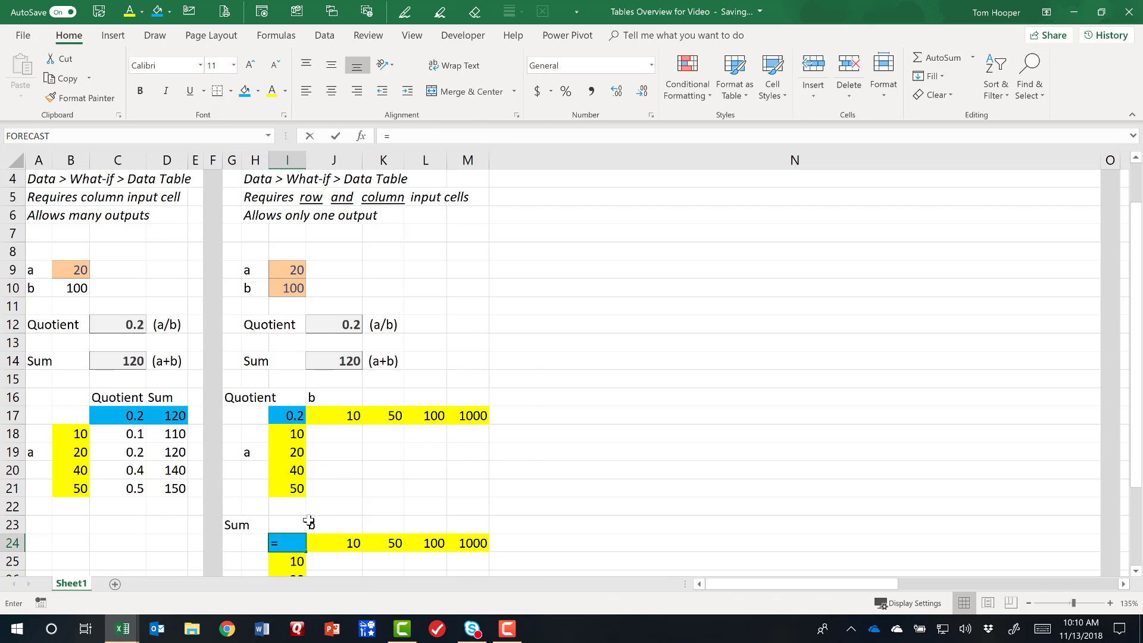
pyautogui.click(350, 360)
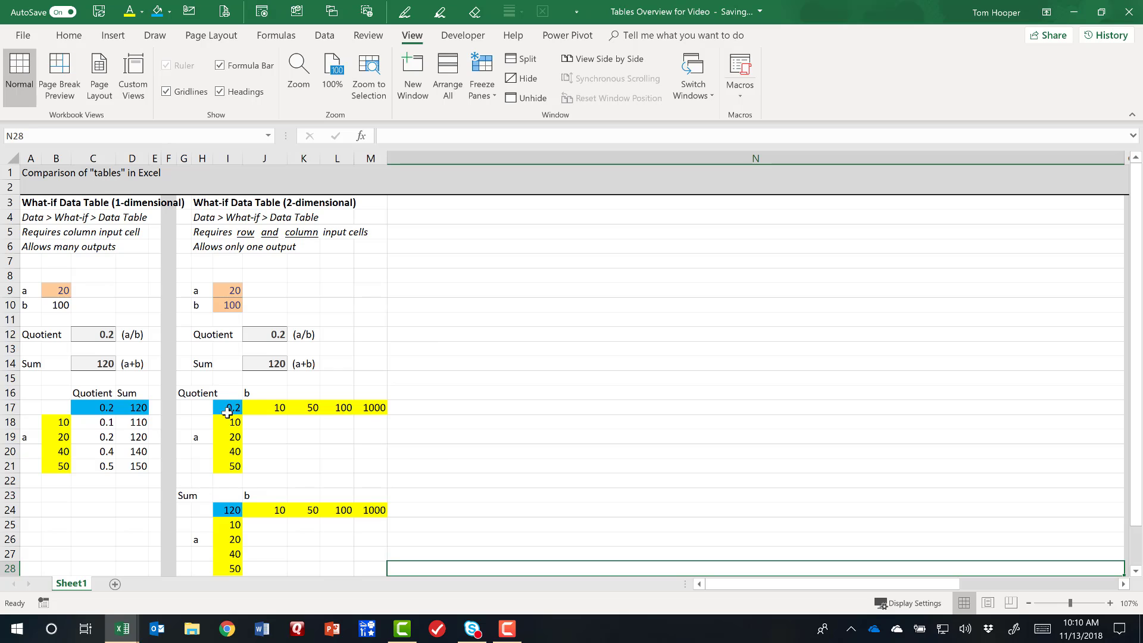
# Create a two-dimensional data table over I17:M21 with I10 as the row input cell and I9 as the column input cell.
pyautogui.moveTo(226, 407); pyautogui.dragTo(368, 466)
pyautogui.click(325, 35)
pyautogui.click(846, 78)
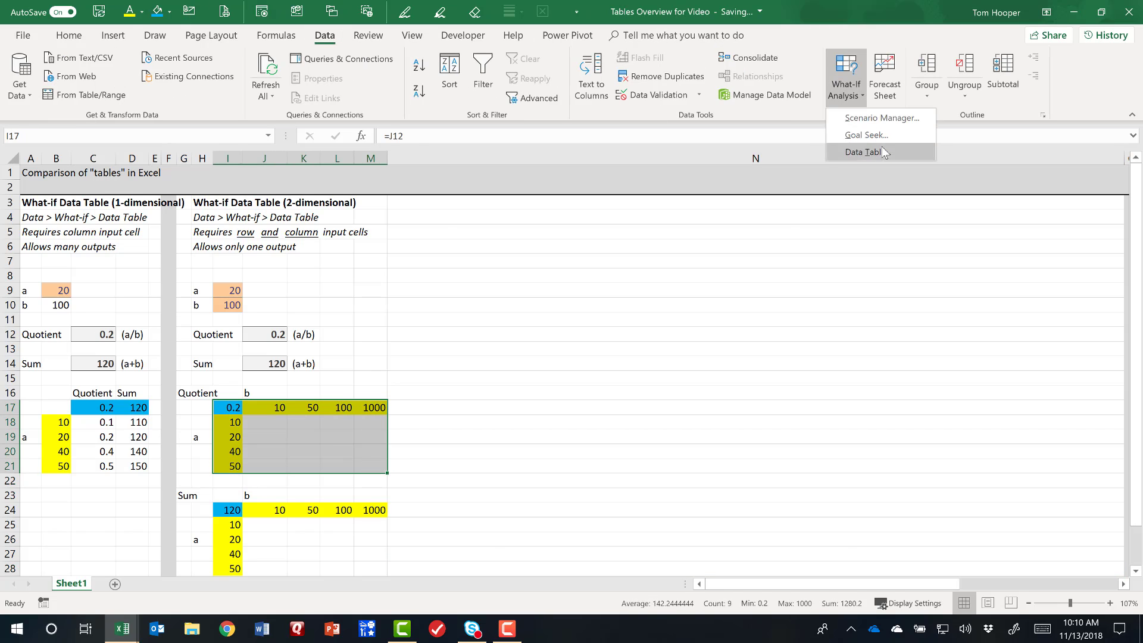
pyautogui.click(869, 152)
pyautogui.moveTo(316, 290); pyautogui.dragTo(517, 267)
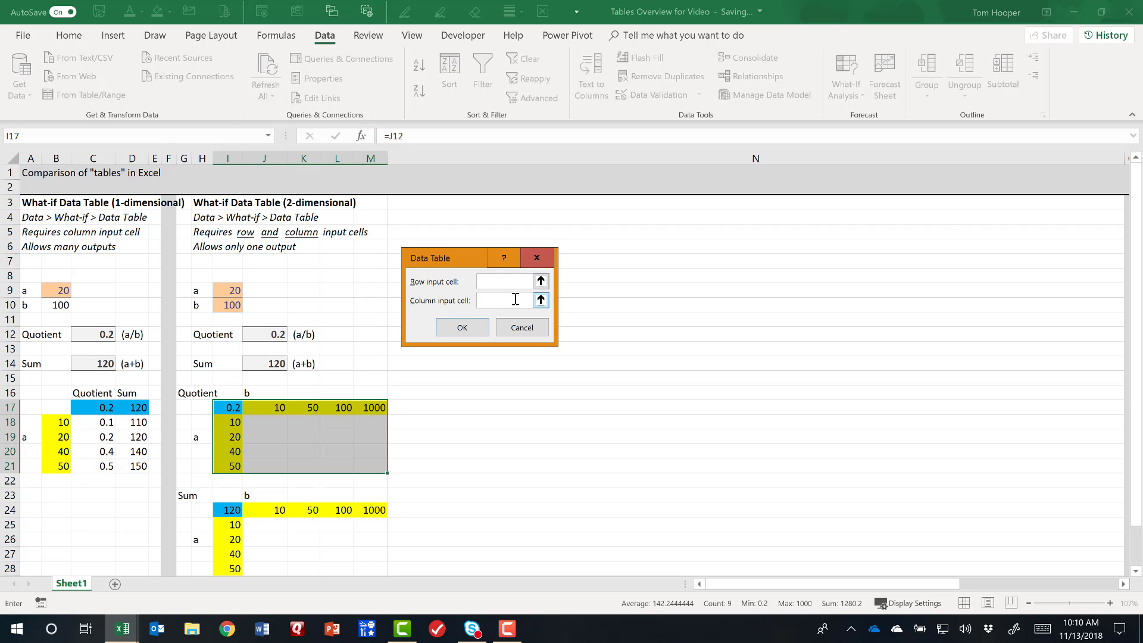
pyautogui.click(515, 299)
pyautogui.click(234, 290)
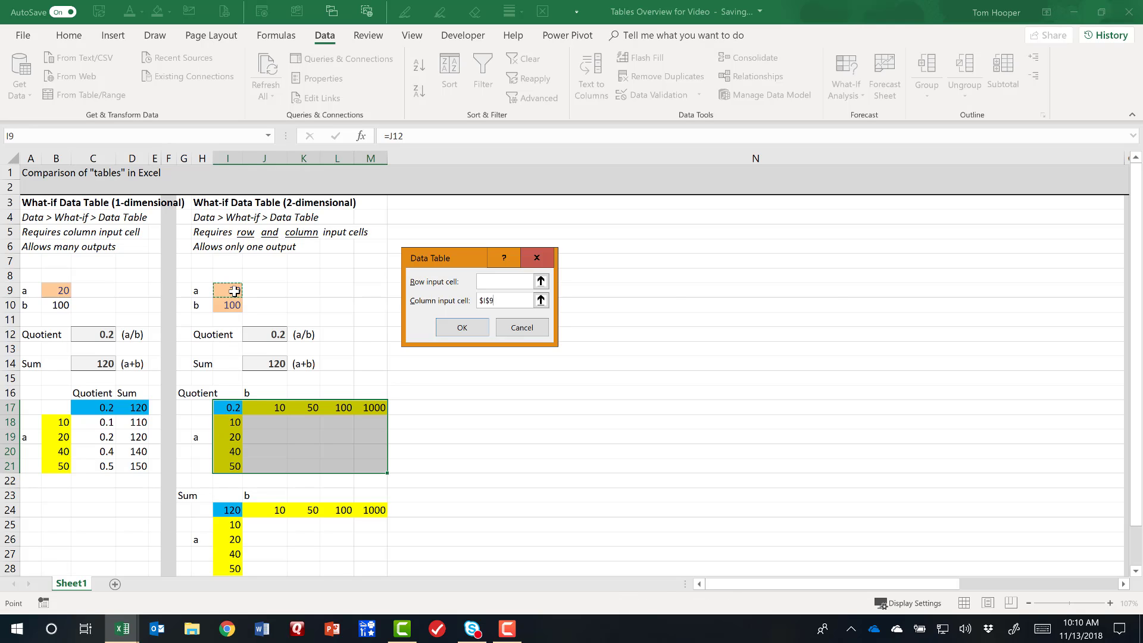
pyautogui.click(506, 281)
pyautogui.click(228, 307)
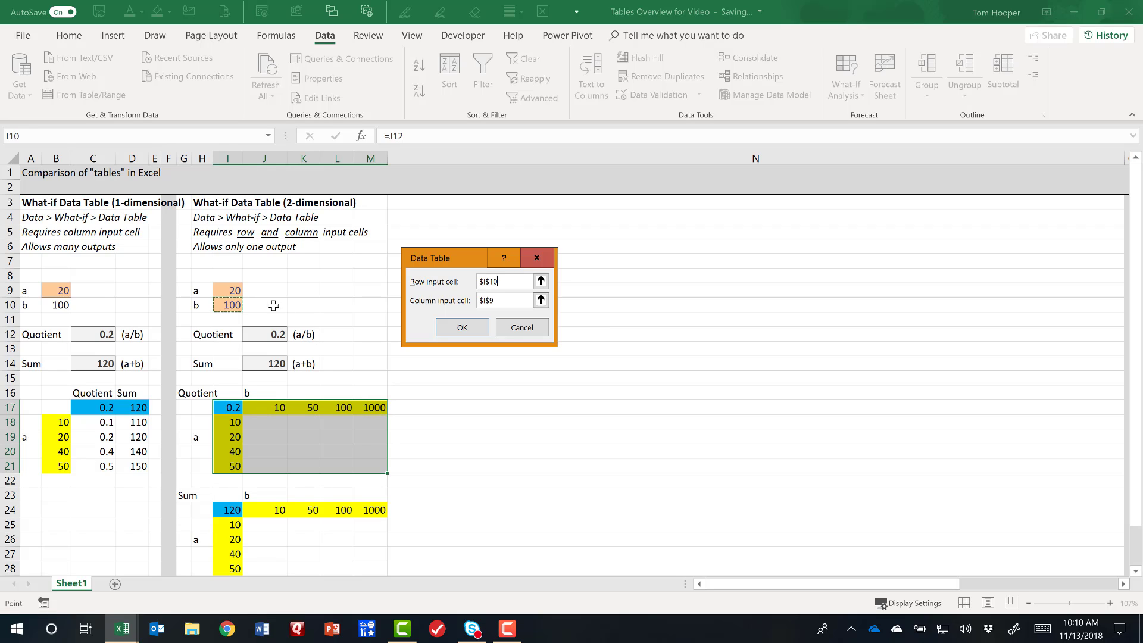
pyautogui.click(464, 331)
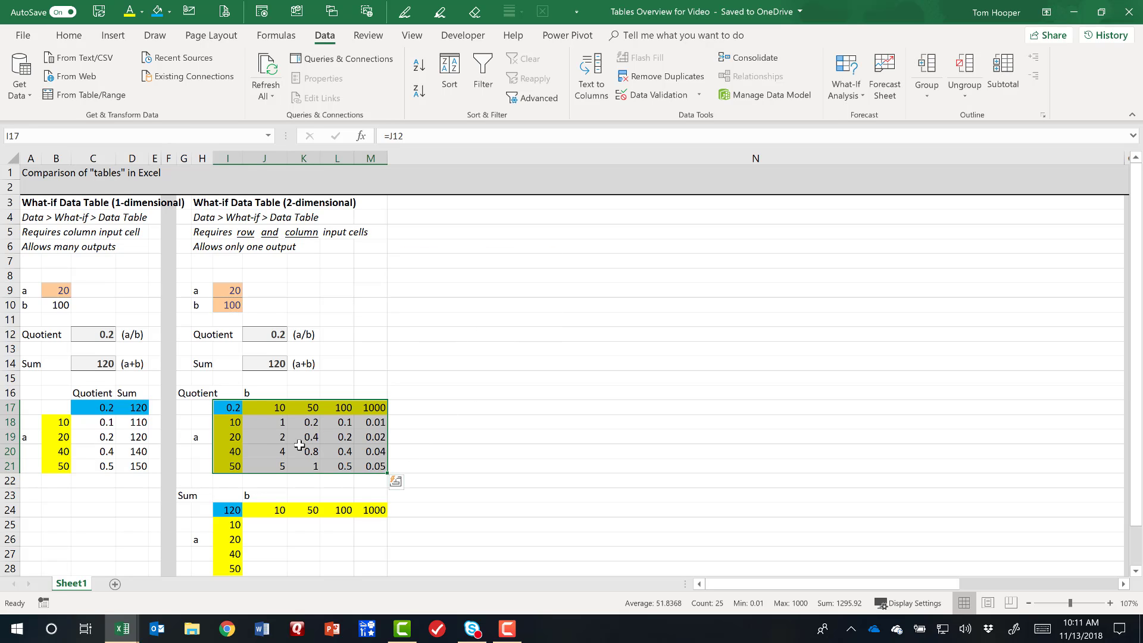
# Create a two-dimensional data table over I24:M28 with I10 as the row input cell and I9 as the column input cell.
pyautogui.click(229, 510)
pyautogui.moveTo(282, 535); pyautogui.dragTo(384, 570)
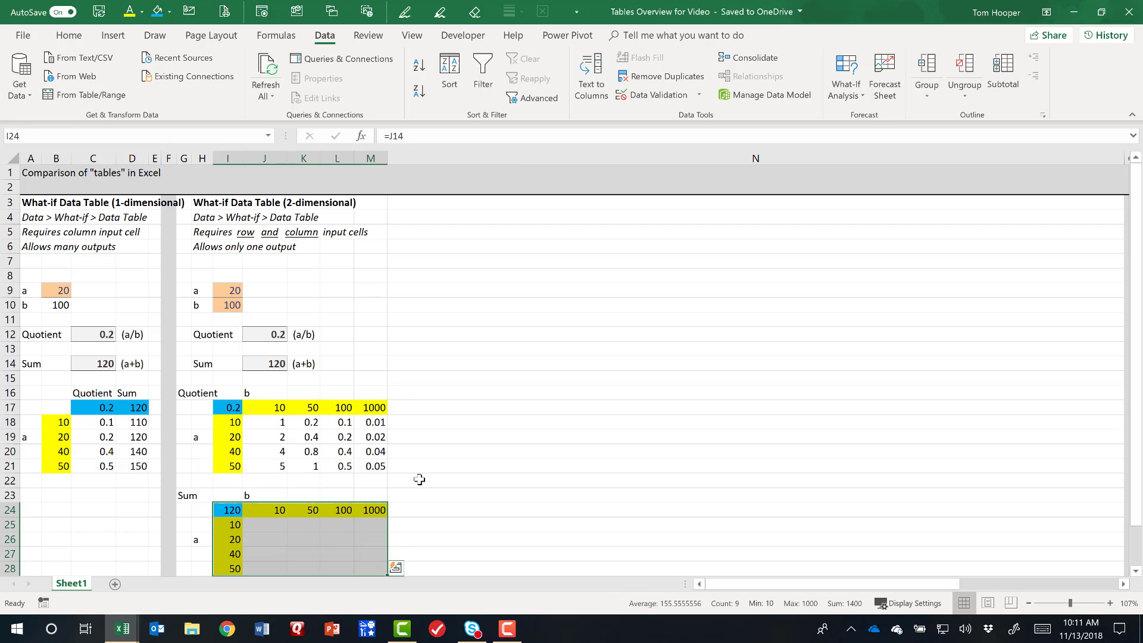
pyautogui.click(846, 77)
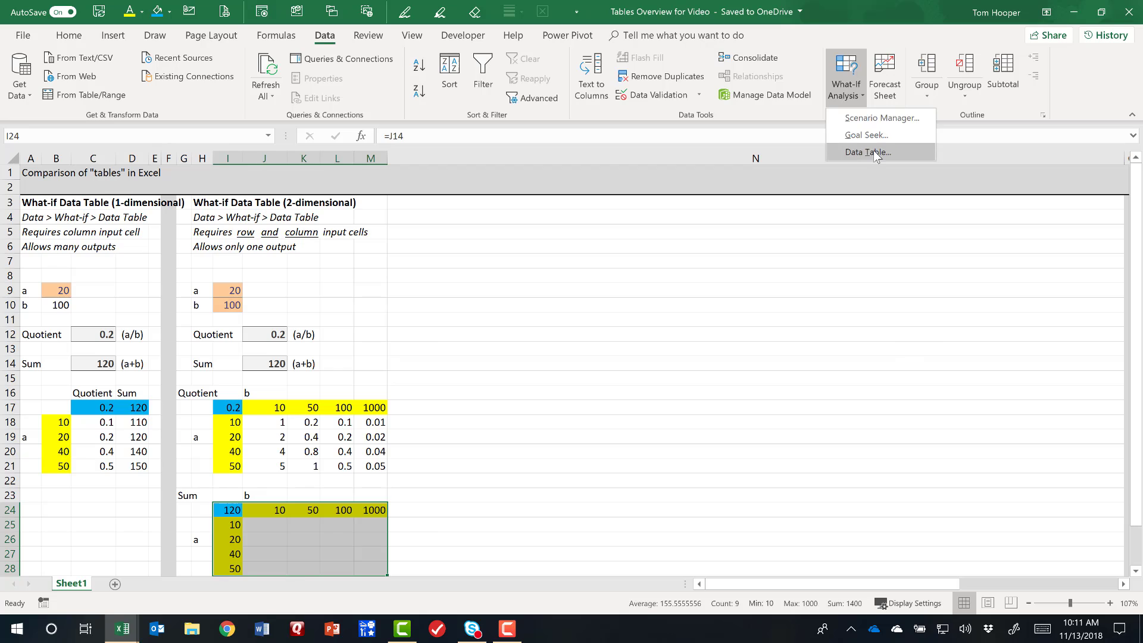
pyautogui.click(864, 156)
pyautogui.click(513, 300)
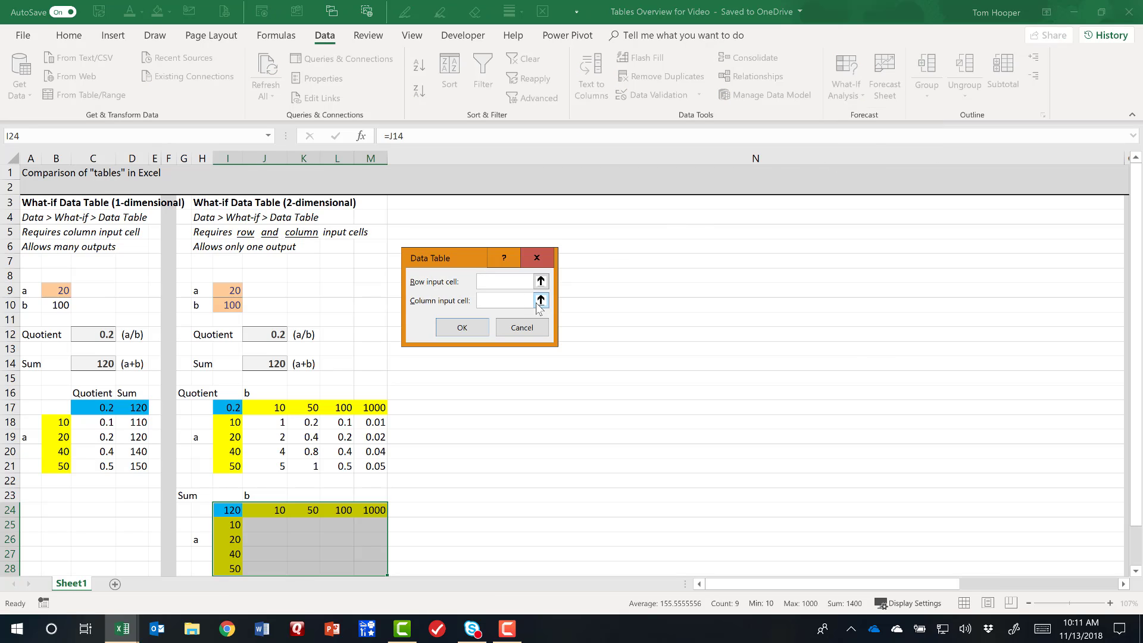
pyautogui.click(541, 300)
pyautogui.click(231, 290)
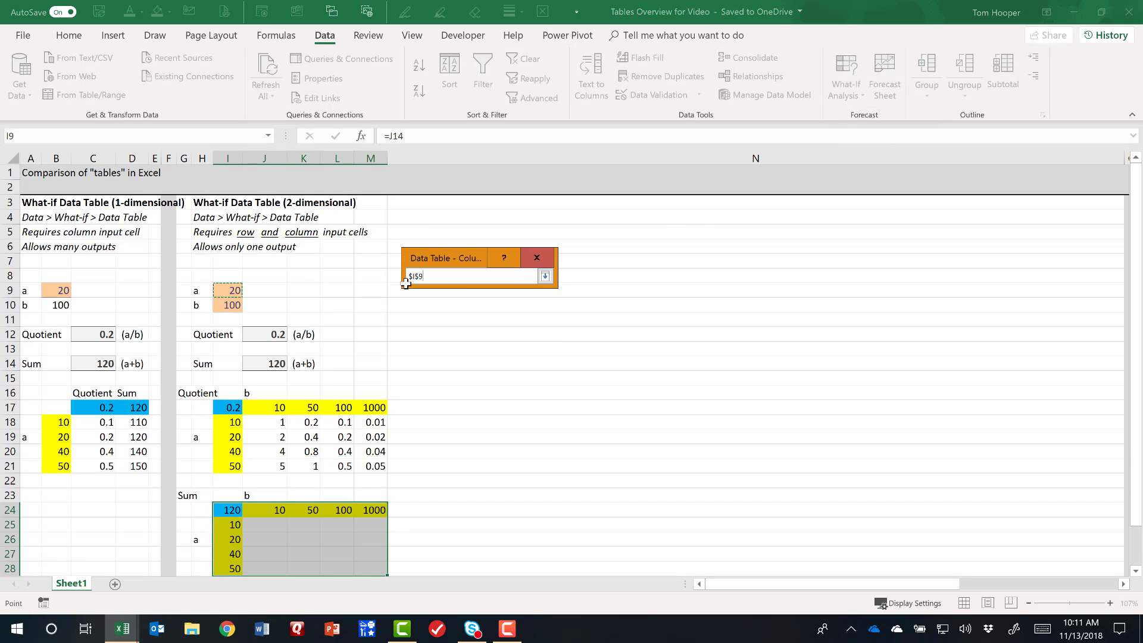
pyautogui.click(545, 276)
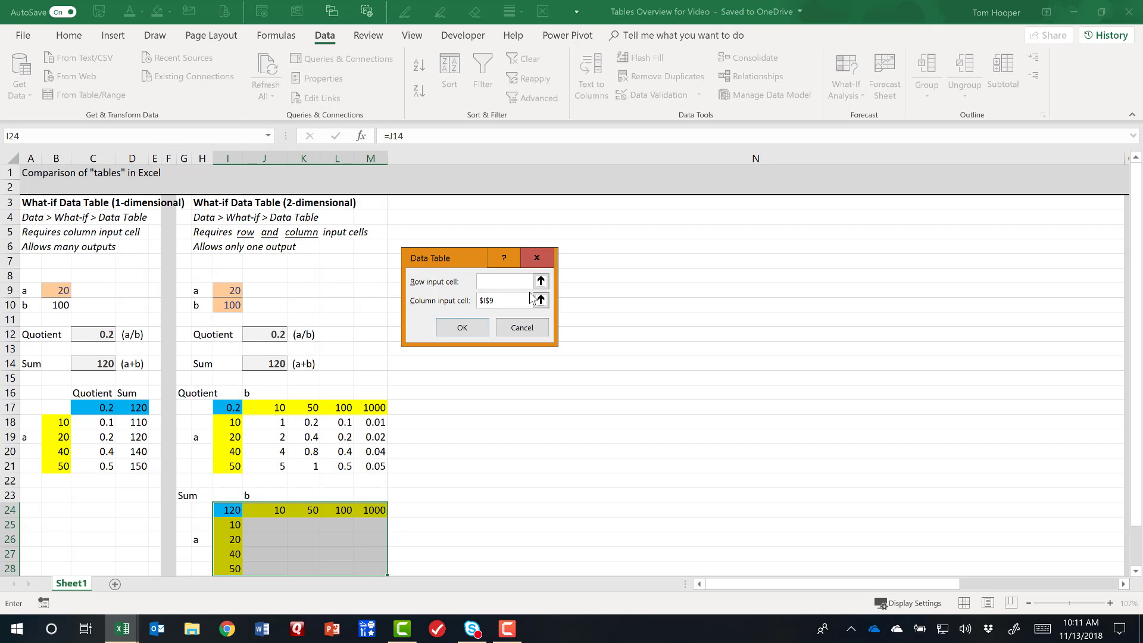
pyautogui.click(541, 282)
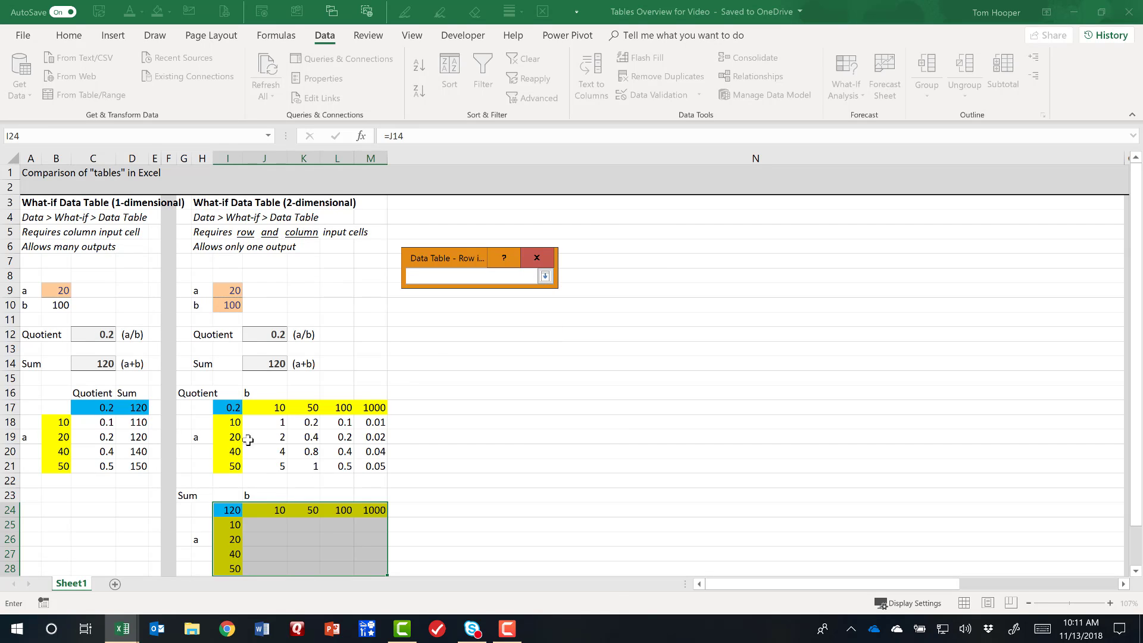
pyautogui.click(238, 302)
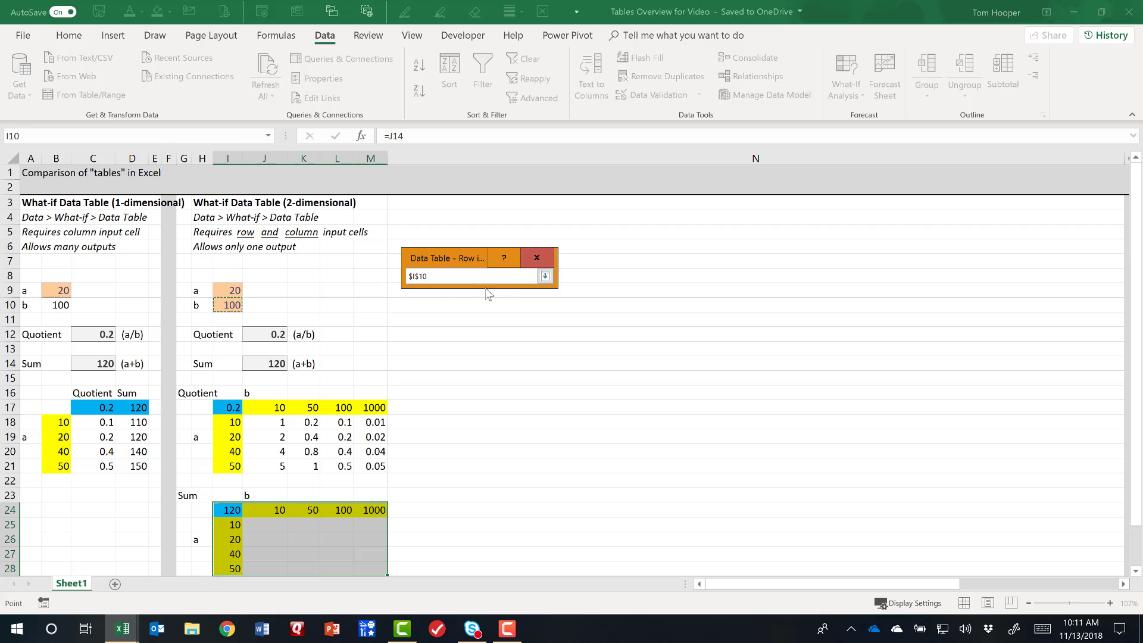
pyautogui.click(544, 278)
pyautogui.click(463, 329)
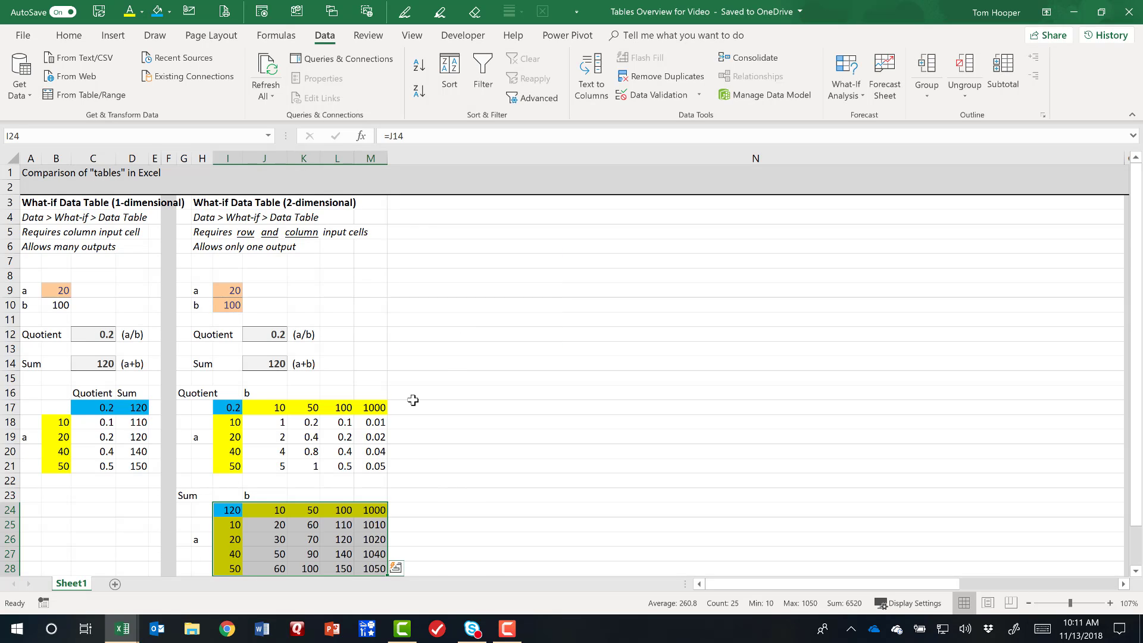
pyautogui.click(375, 358)
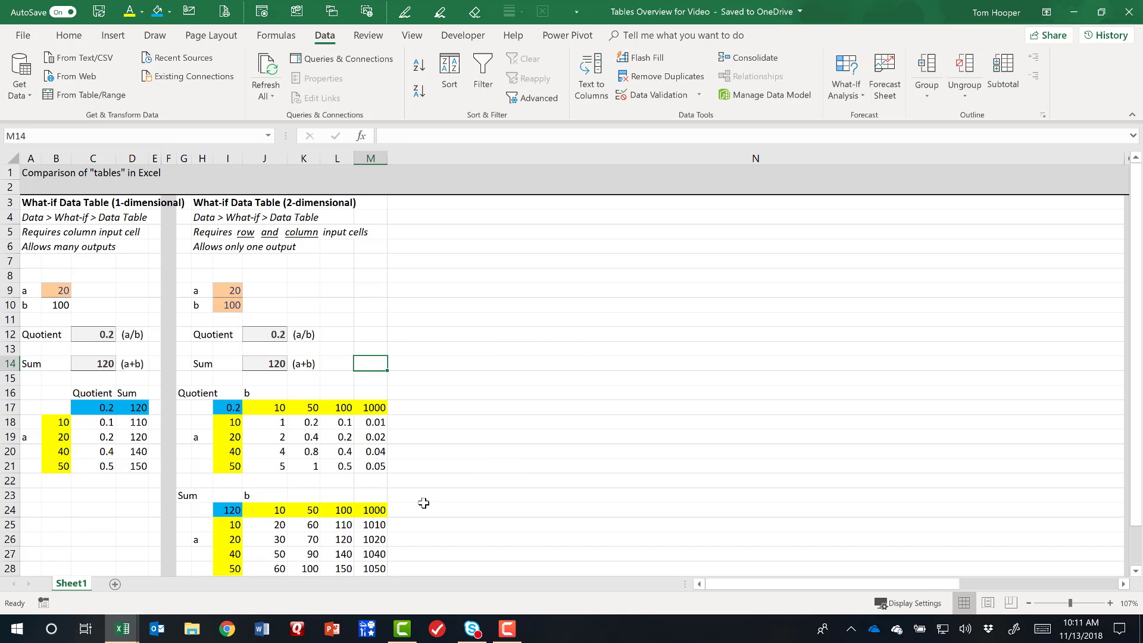
# Examine the quotient table's b values, a values and corner formula in I17, plus the one-dimensional table's output cells C17:D17.
pyautogui.moveTo(267, 409); pyautogui.dragTo(372, 409)
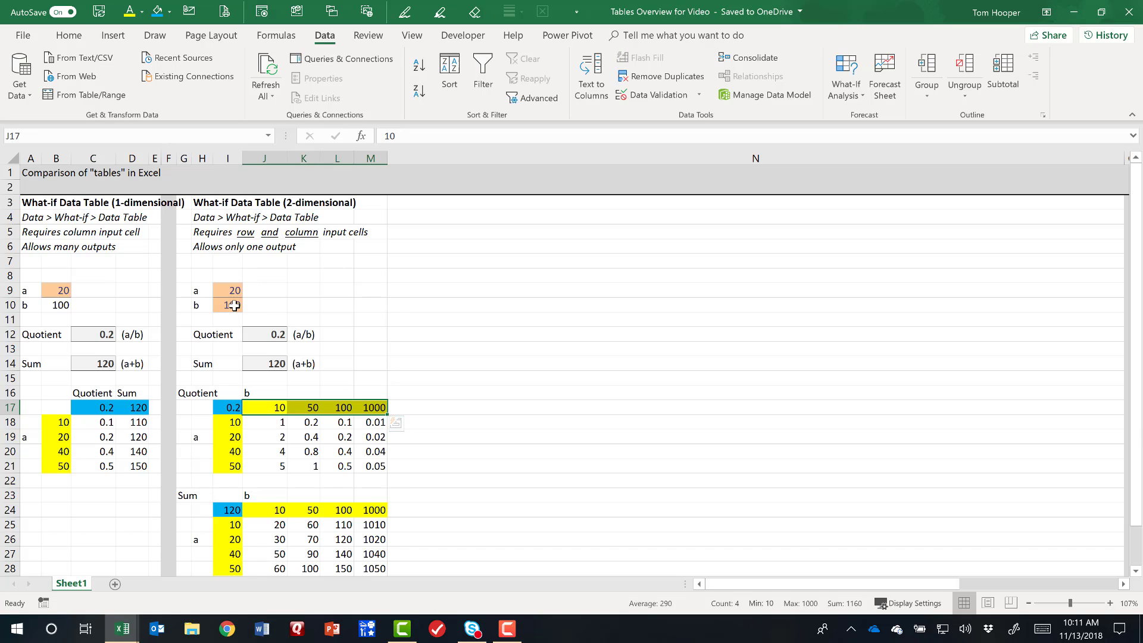
pyautogui.moveTo(232, 422); pyautogui.dragTo(229, 482)
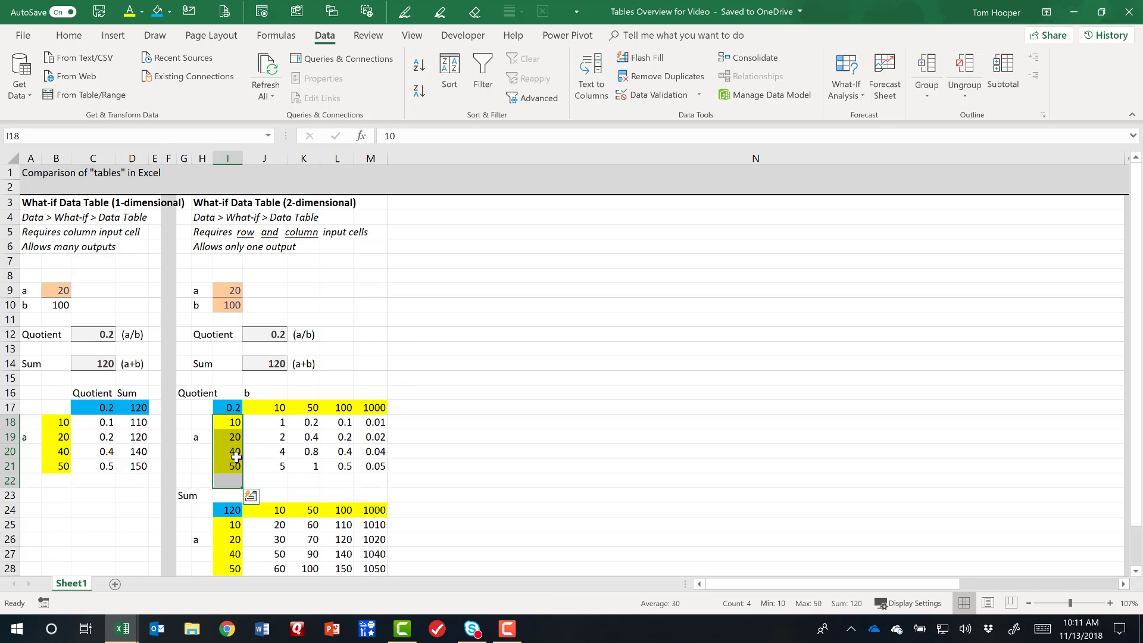
pyautogui.click(237, 424)
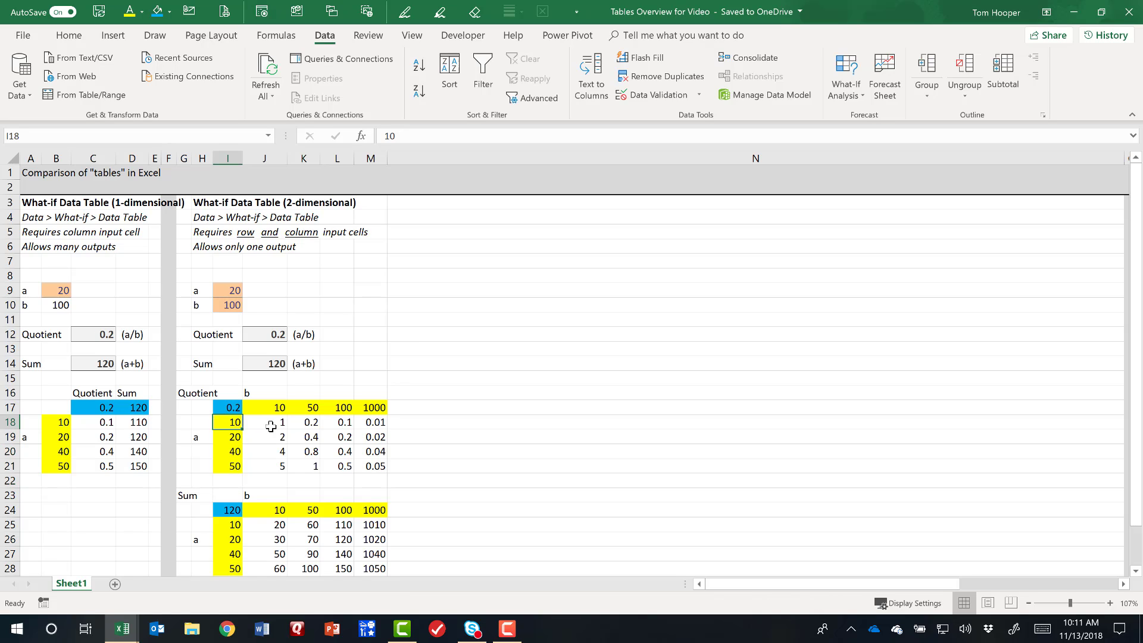
pyautogui.click(230, 406)
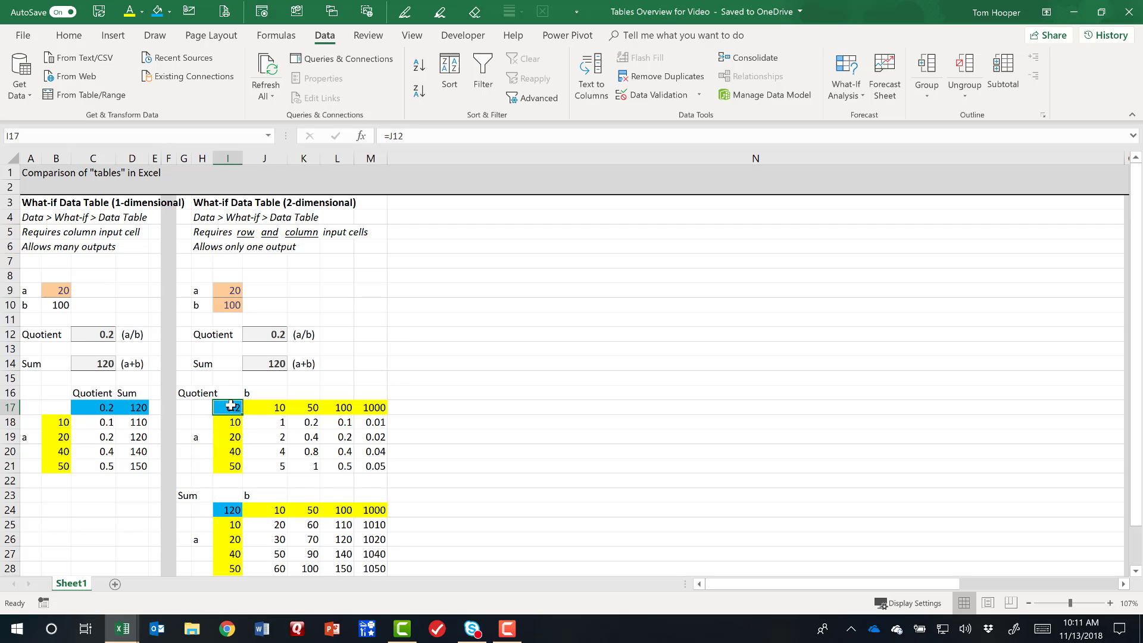
pyautogui.doubleClick(230, 406)
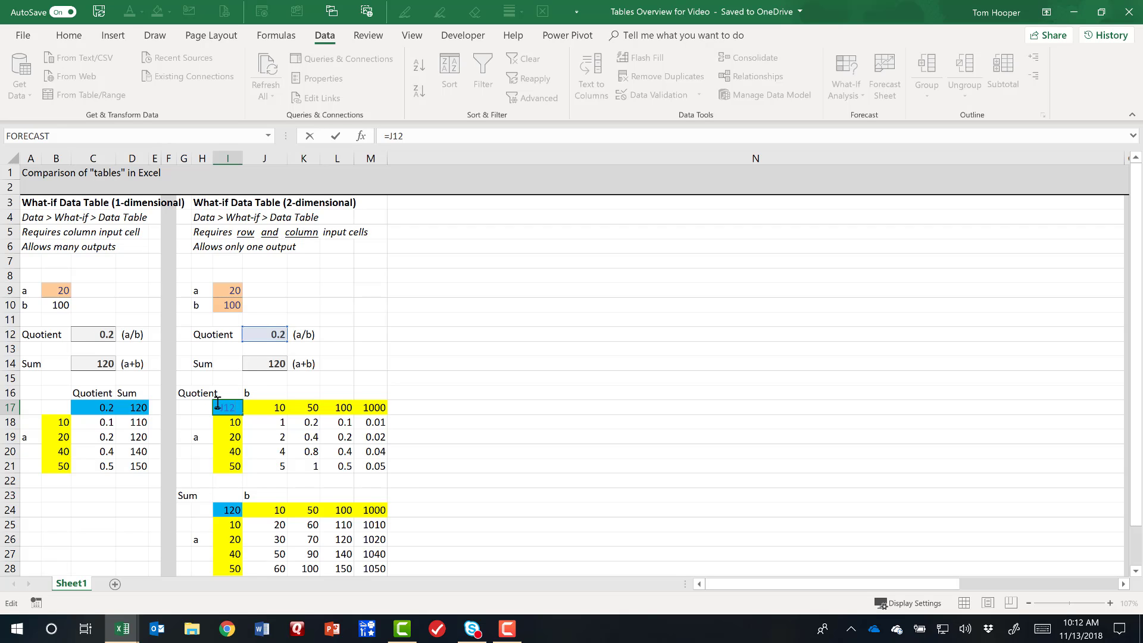
pyautogui.press('Escape')
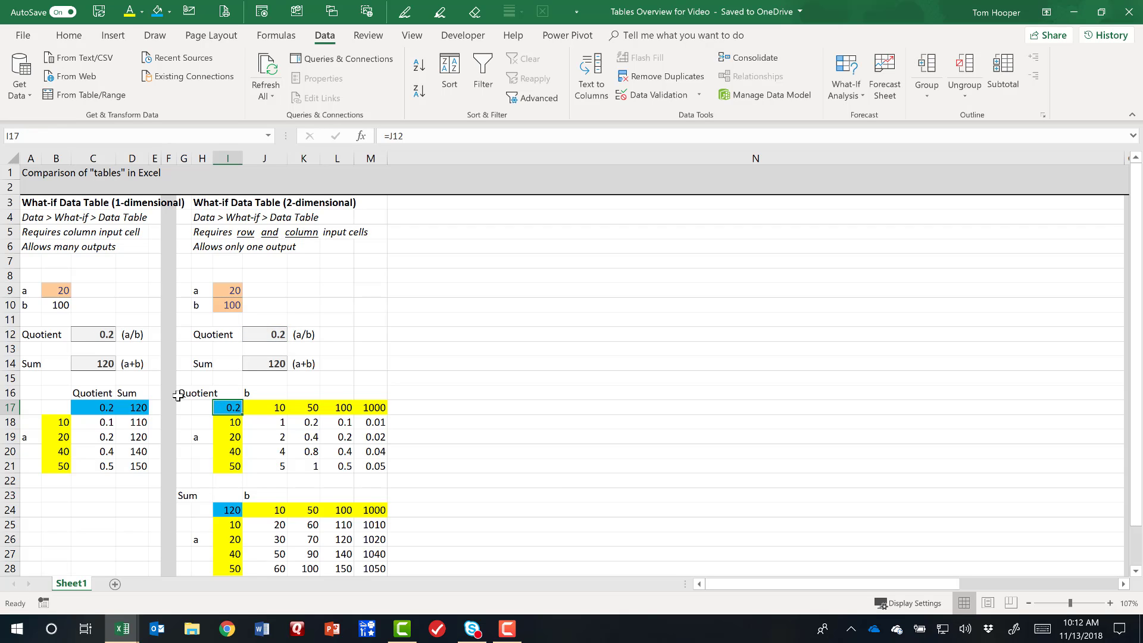
pyautogui.moveTo(95, 408); pyautogui.dragTo(128, 408)
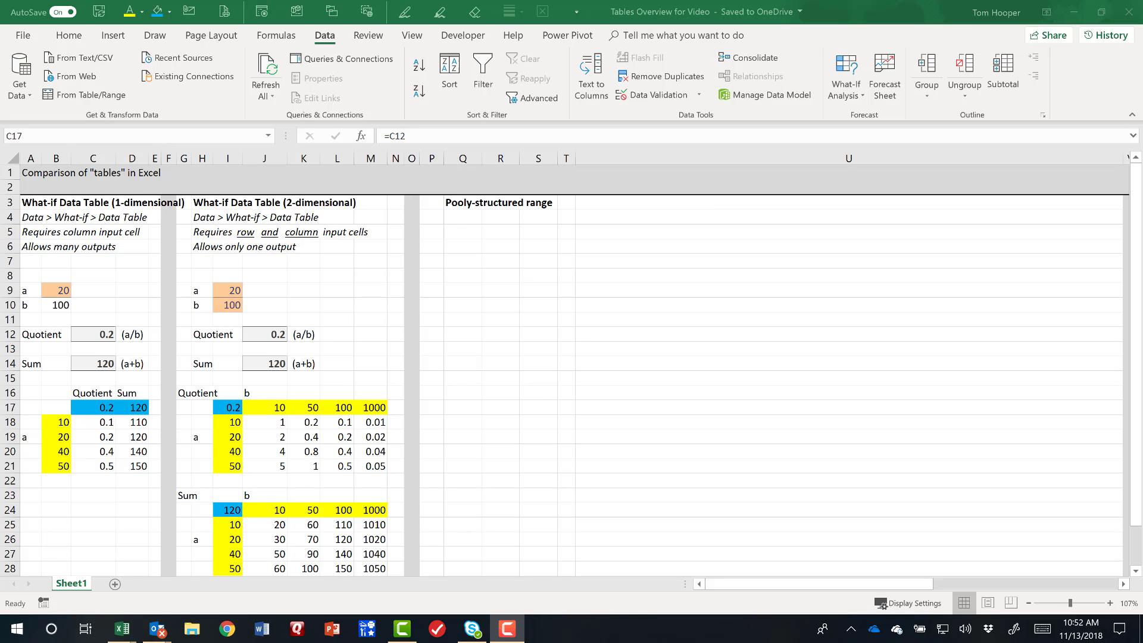
# Paste the first student's score list at Q10 and the second student's score list at R20.
pyautogui.hotkey('ctrl', 'c')
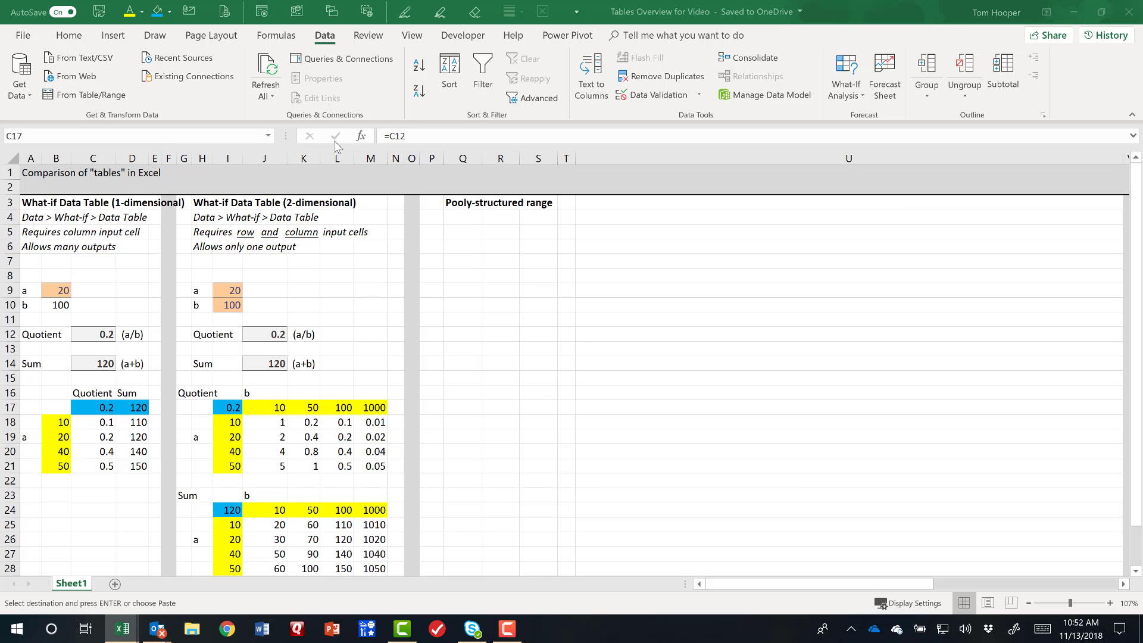
pyautogui.click(453, 303)
pyautogui.hotkey('ctrl', 'v')
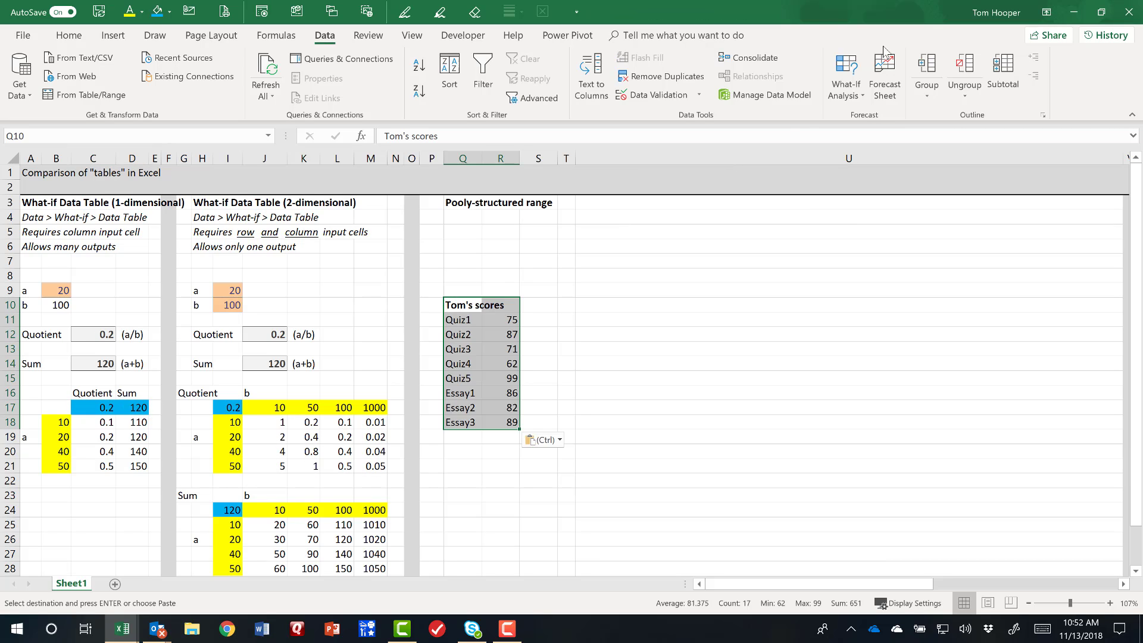
pyautogui.hotkey('alt', 'Tab')
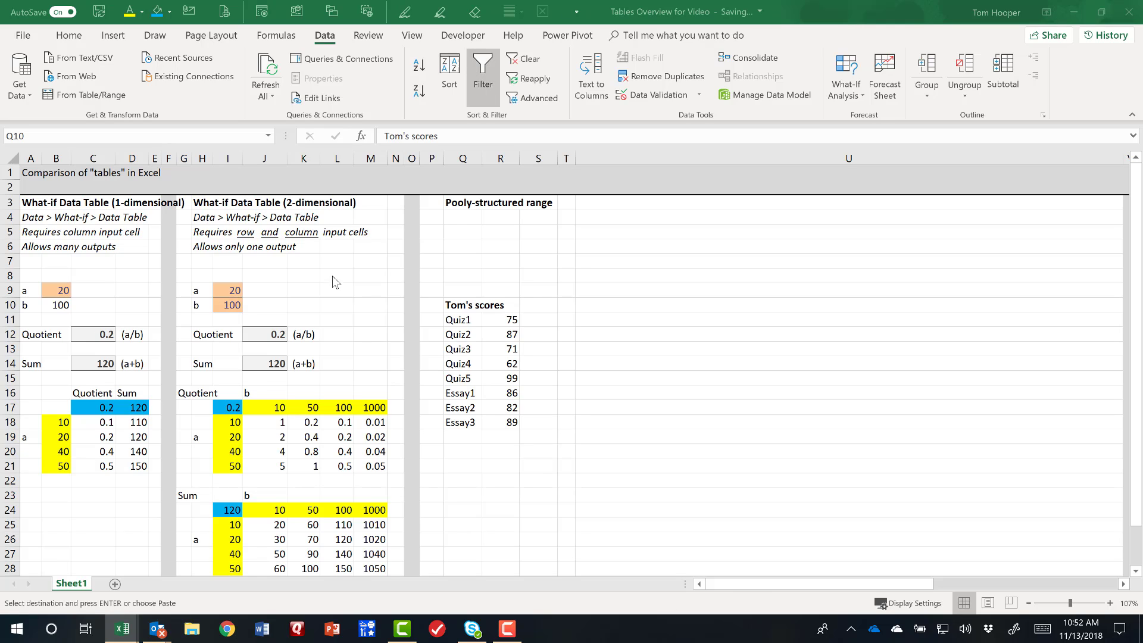
pyautogui.click(499, 454)
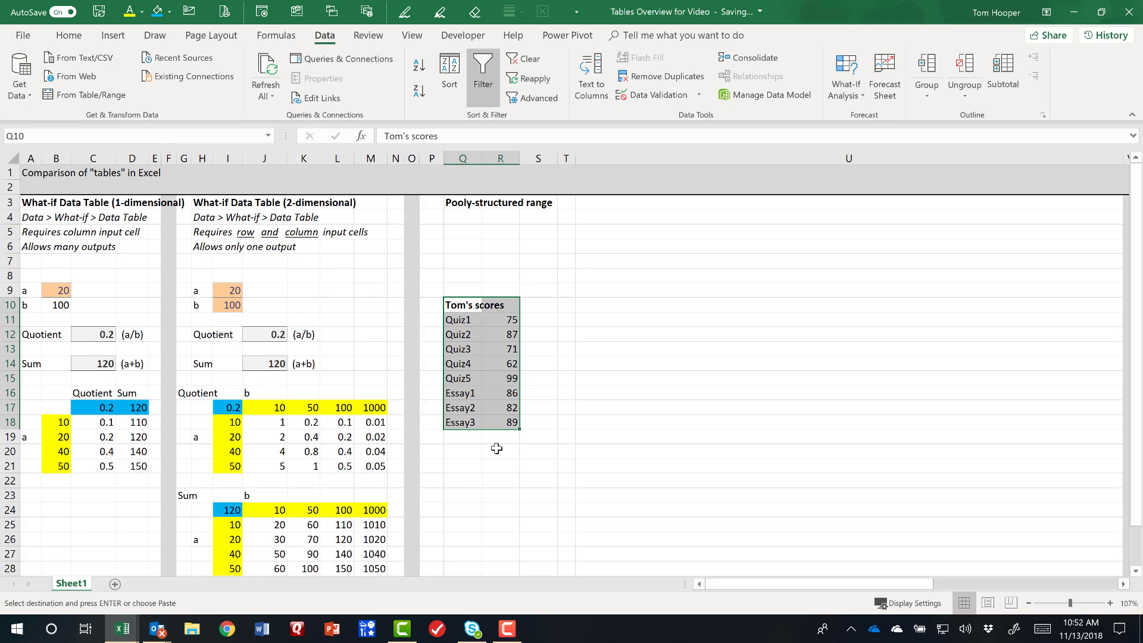
pyautogui.hotkey('ctrl', 'v')
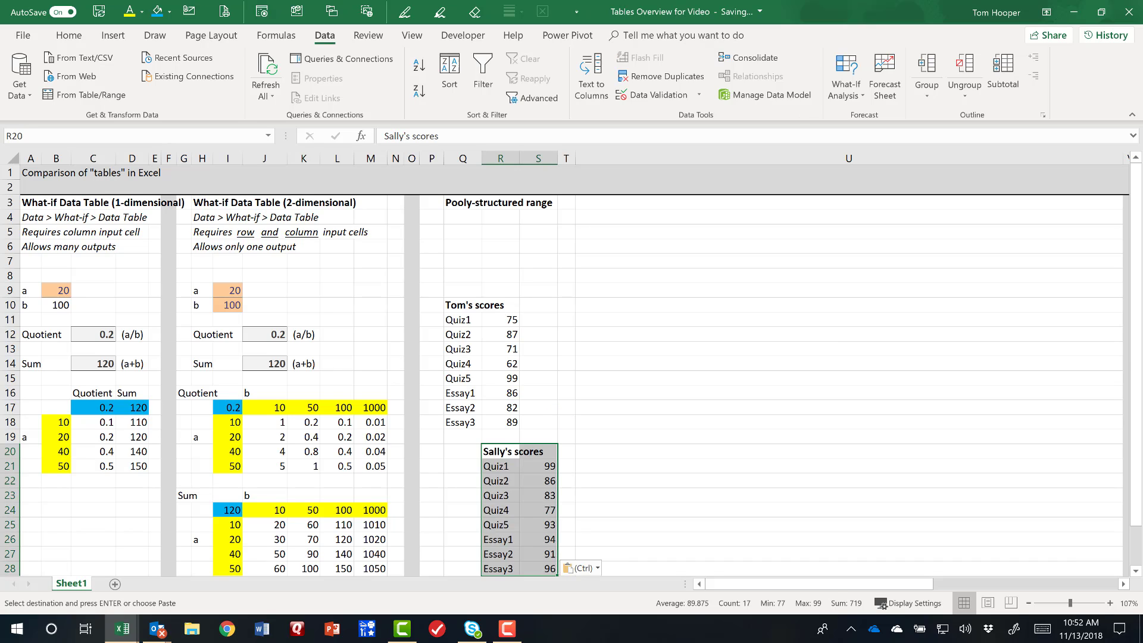
# Paste the third student's score list at S30, below and offset from the second student's list.
pyautogui.hotkey('alt', 'Tab')
pyautogui.scroll(-3, 513, 492)
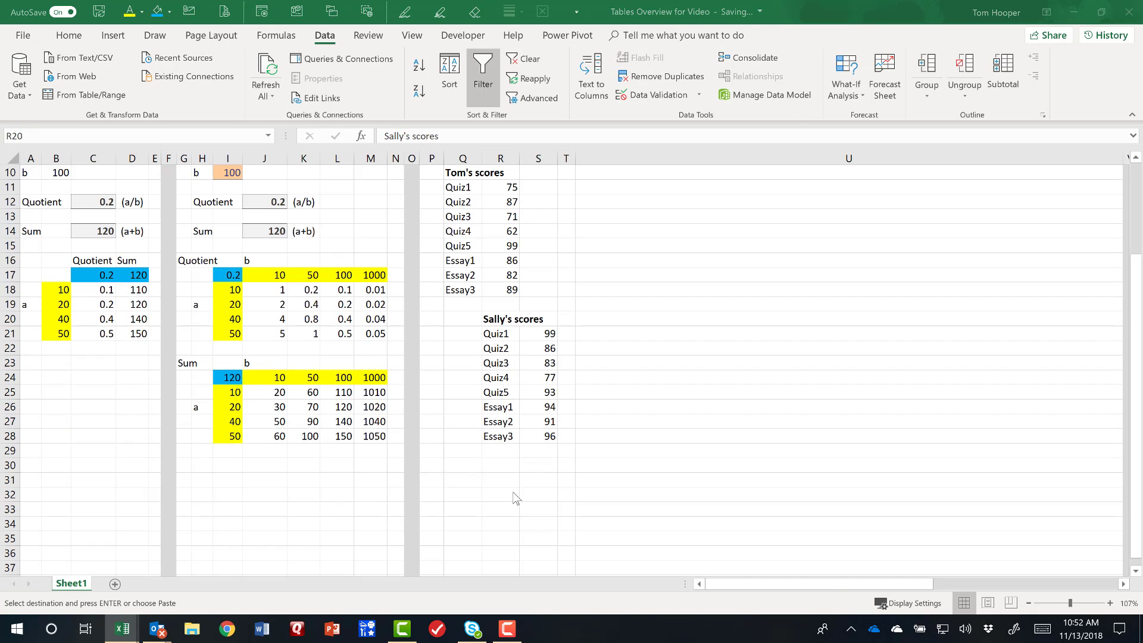
pyautogui.hotkey('alt', 'Tab')
pyautogui.click(532, 464)
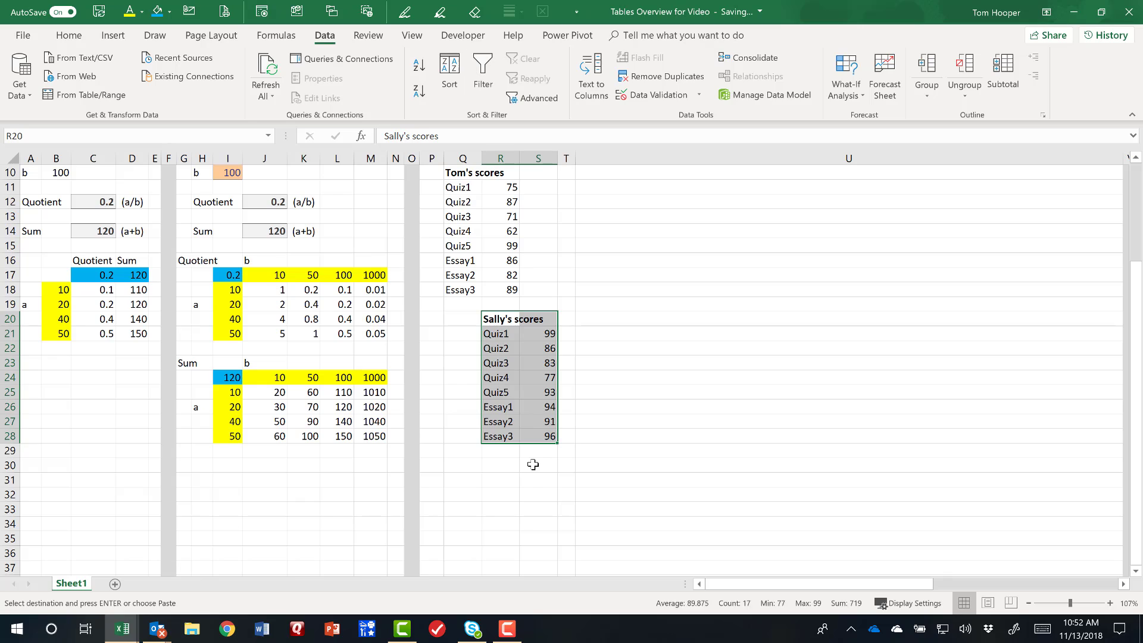
pyautogui.hotkey('ctrl', 'v')
pyautogui.scroll(-2, 638, 498)
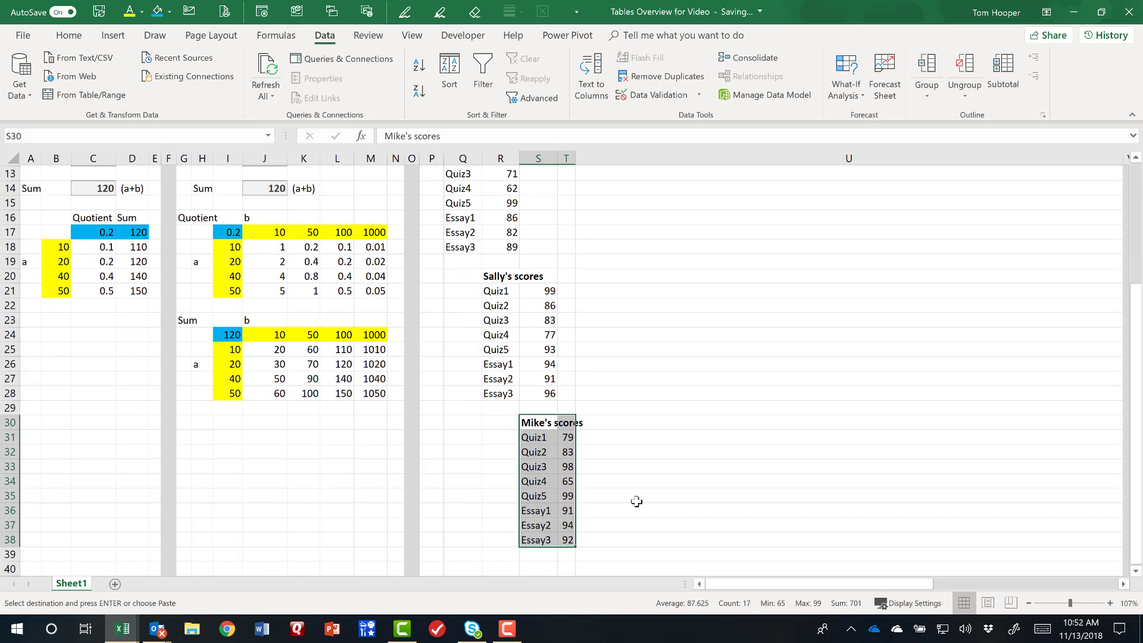
pyautogui.click(566, 494)
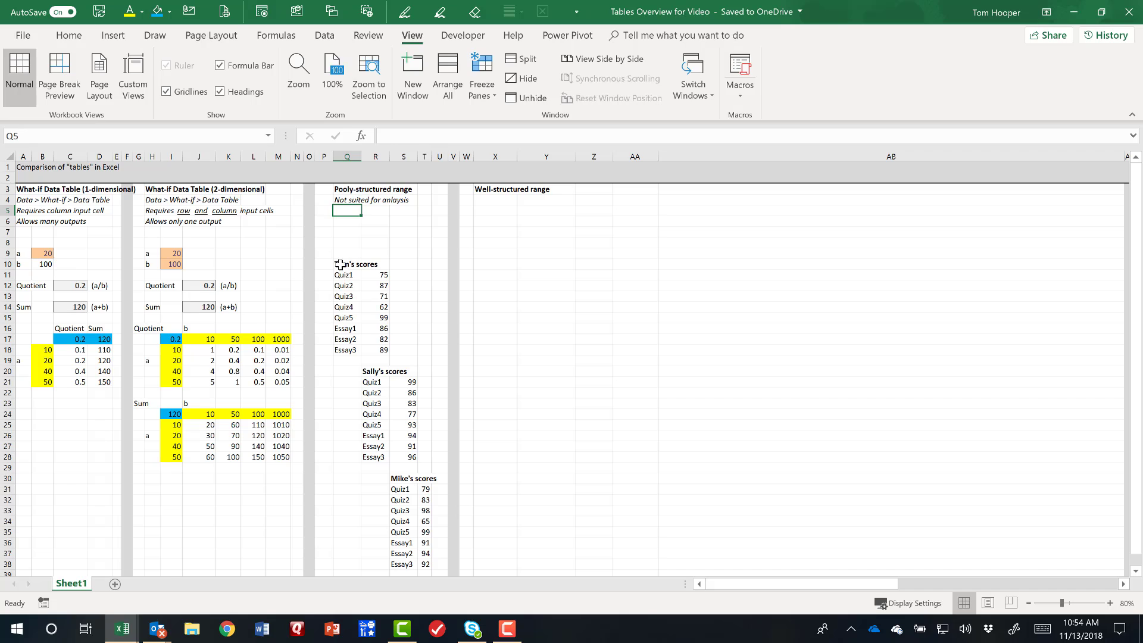
# Copy the first student's scores from Q10:R18 to Y10 and the second student's from R20:S28 directly beneath at Y19.
pyautogui.moveTo(337, 264); pyautogui.dragTo(384, 350)
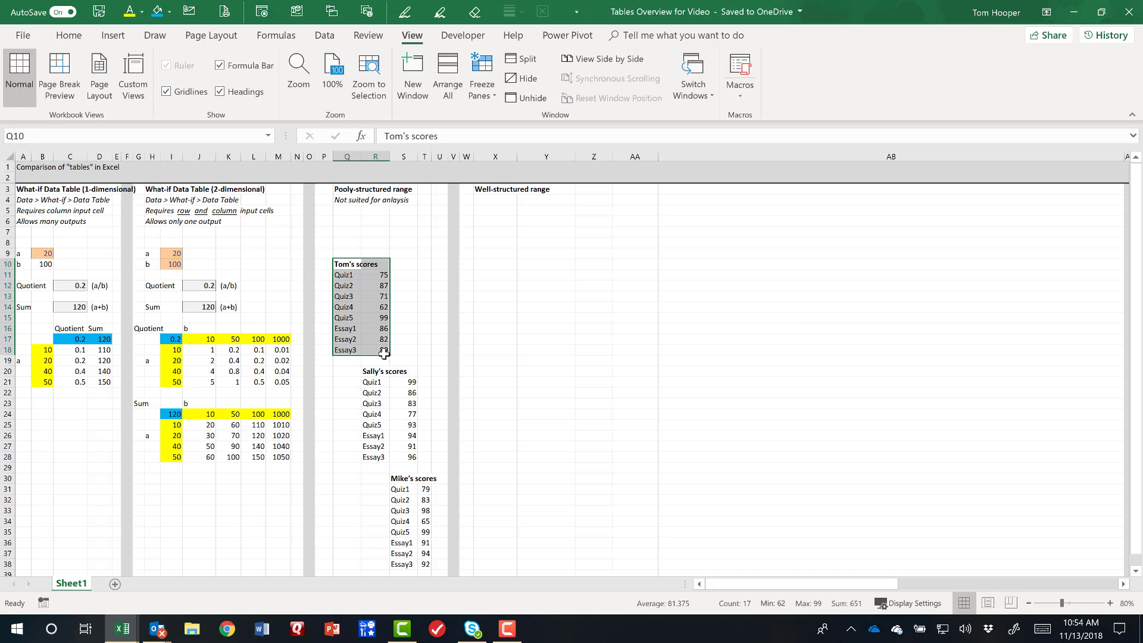
pyautogui.hotkey('ctrl', 'c')
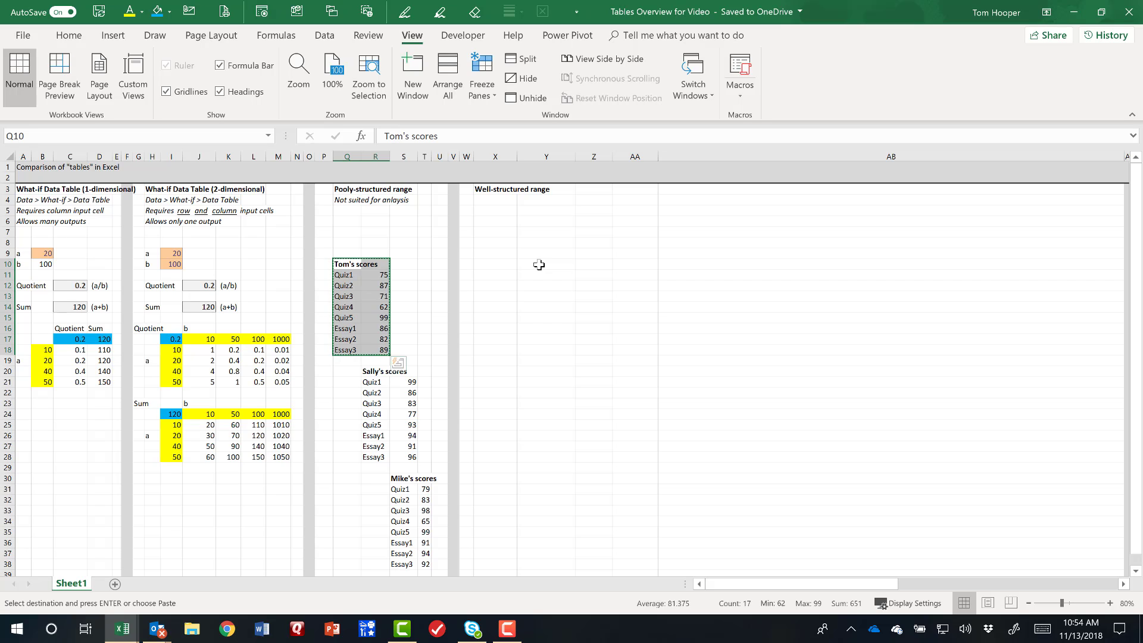
pyautogui.click(539, 264)
pyautogui.hotkey('ctrl', 'v')
pyautogui.hotkey('ctrl', 'c')
pyautogui.moveTo(364, 370); pyautogui.dragTo(426, 563)
pyautogui.click(540, 360)
pyautogui.hotkey('ctrl', 'v')
# Copy the third student's scores from S30:T38 to Y28, directly below the second student's copied scores.
pyautogui.hotkey('ctrl', 'c')
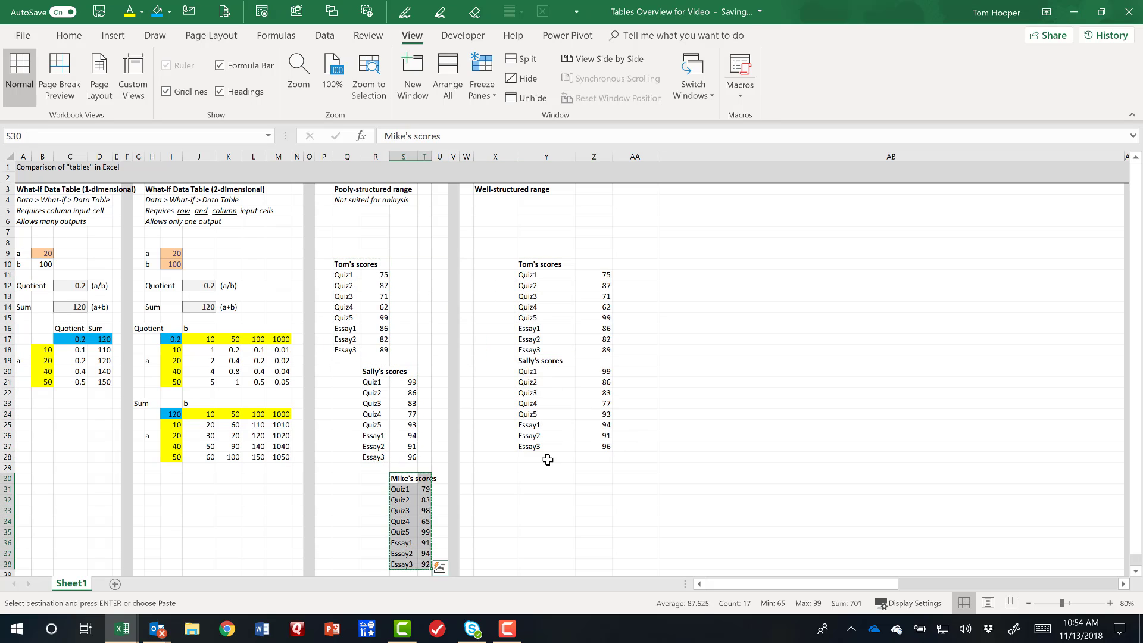
pyautogui.click(547, 460)
pyautogui.hotkey('ctrl', 'v')
pyautogui.click(632, 554)
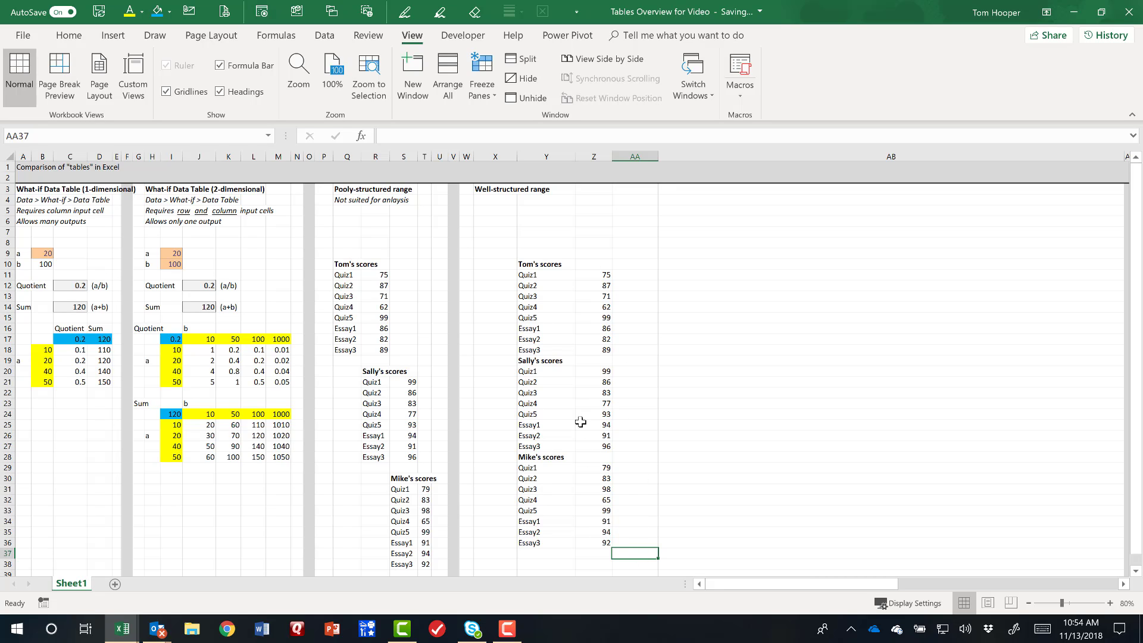
# Enter the heading Student in X10 and fill X11:X18 with the first student's name.
pyautogui.click(493, 263)
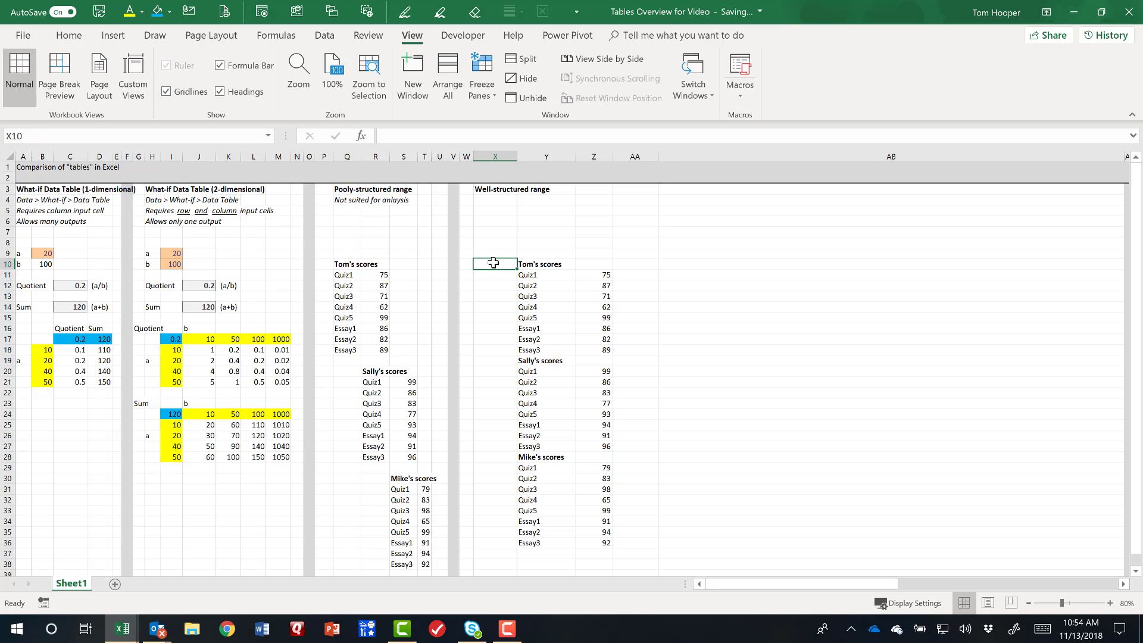
pyautogui.write('Student')
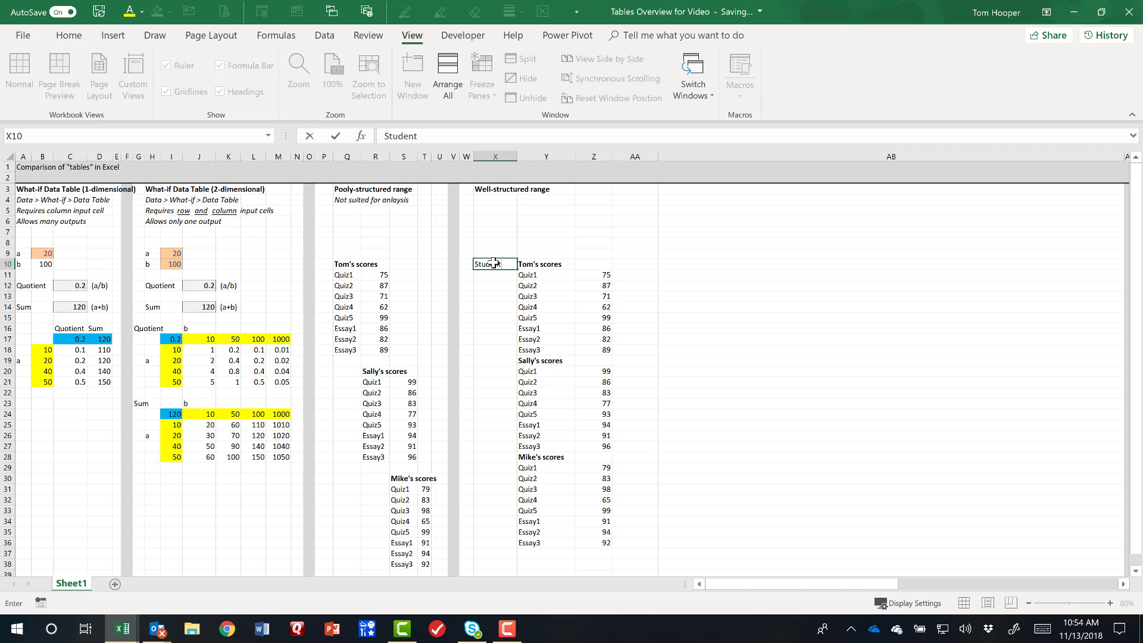
pyautogui.press('Return')
pyautogui.moveTo(493, 274); pyautogui.dragTo(506, 349)
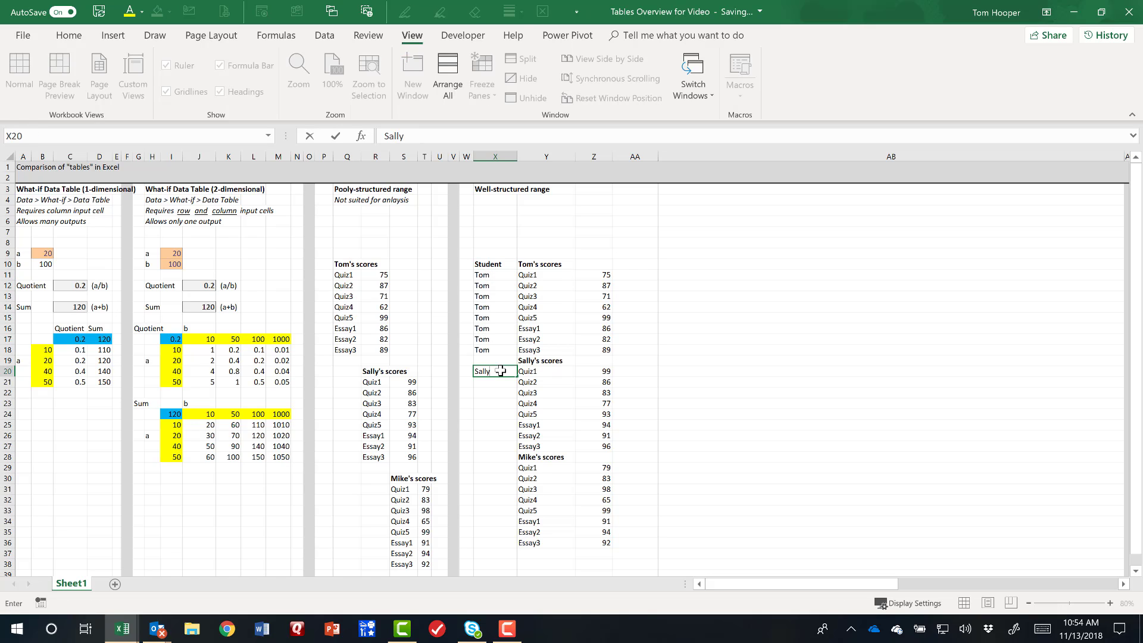
pyautogui.hotkey('ctrl', 'Return')
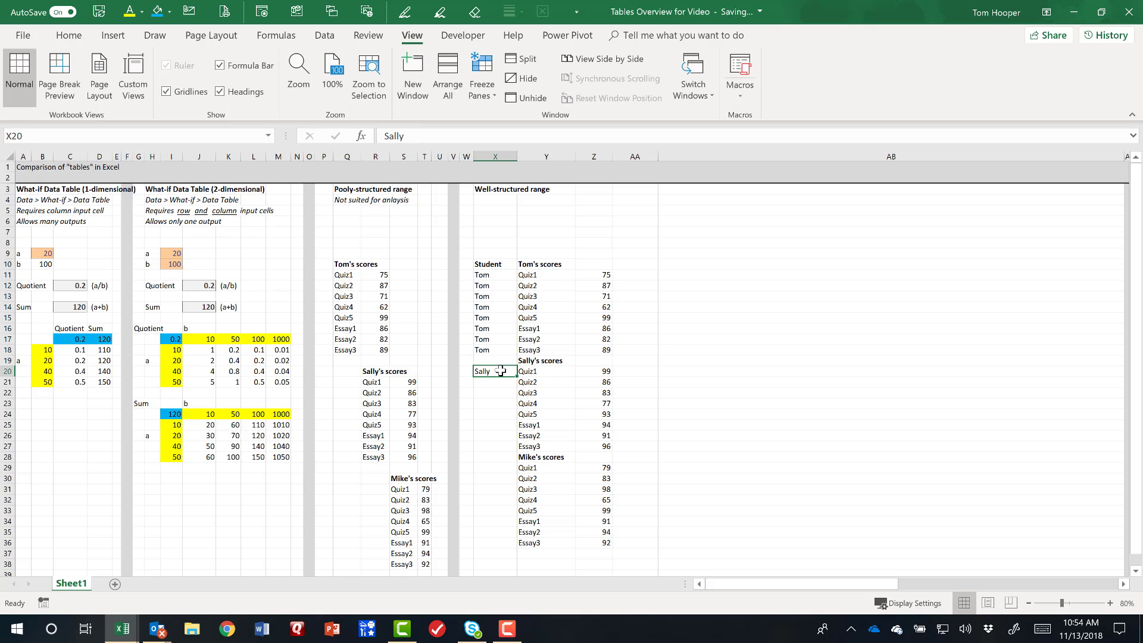
# Fill X20:X27 with the second student's name beside that student's scores.
pyautogui.hotkey('ctrl', 'c')
pyautogui.moveTo(494, 371); pyautogui.dragTo(507, 447)
pyautogui.hotkey('ctrl', 'v')
# Enter the third student's name in X29 and copy it down through X36.
pyautogui.click(500, 468)
pyautogui.write('Mike')
pyautogui.hotkey('ctrl', 'Return')
pyautogui.hotkey('ctrl', 'c')
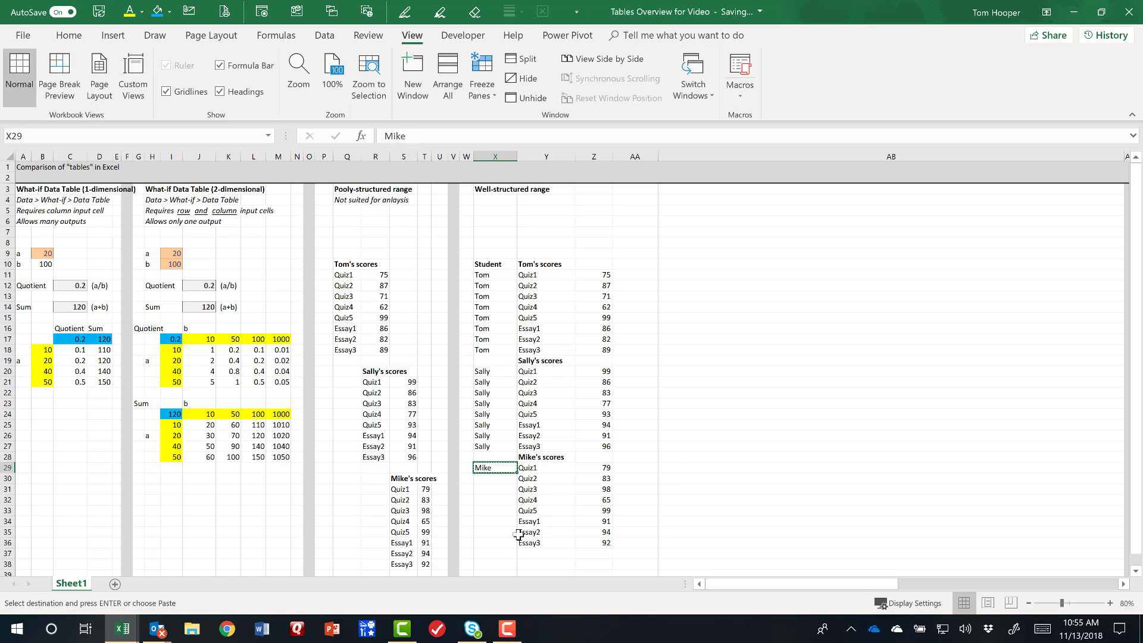
pyautogui.keyDown('shift'); pyautogui.click(504, 542); pyautogui.keyUp('shift')
pyautogui.press('Return')
# Enter the bold column headings Assignment in Y10 and Score in Z10, replacing the first student's scores title.
pyautogui.click(546, 264)
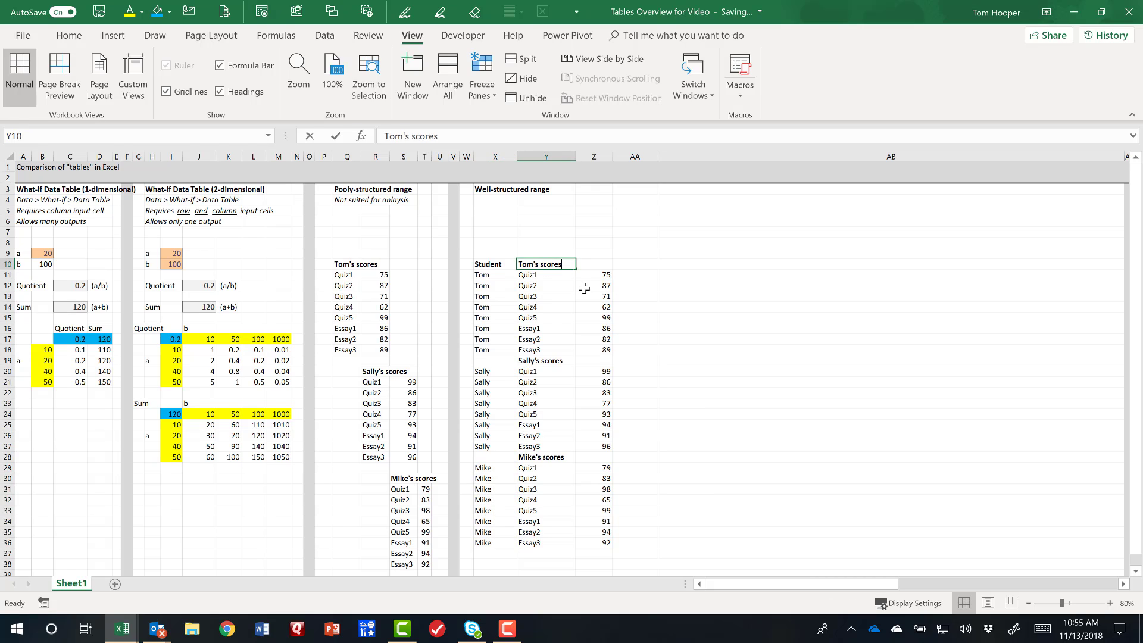
pyautogui.write('A')
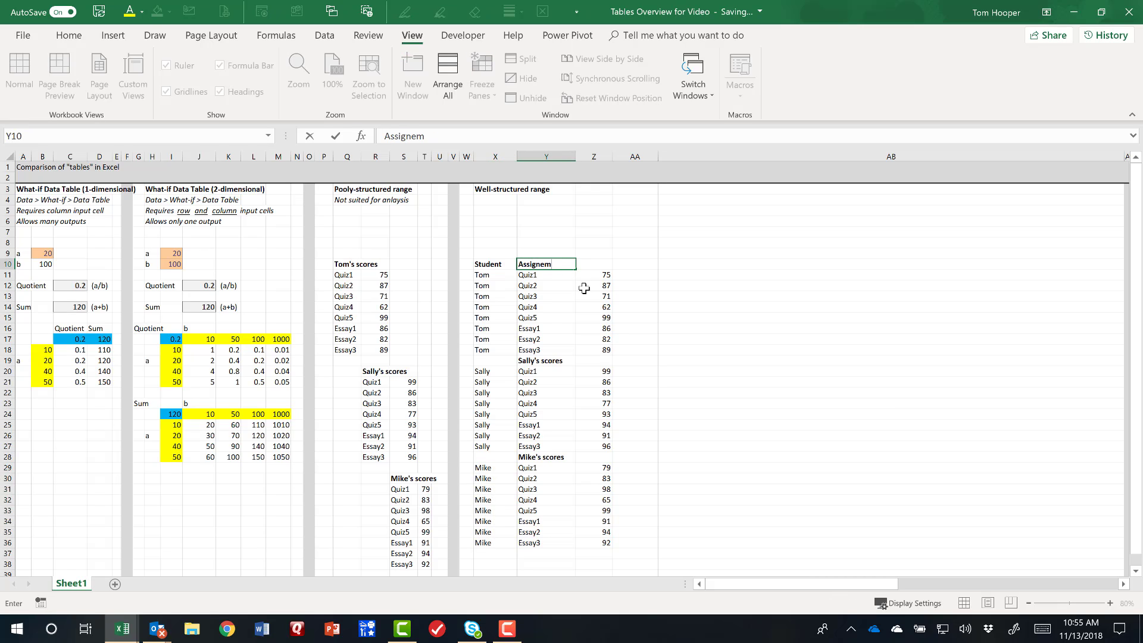
pyautogui.write('ssignment')
pyautogui.press('Tab')
pyautogui.write('Sc')
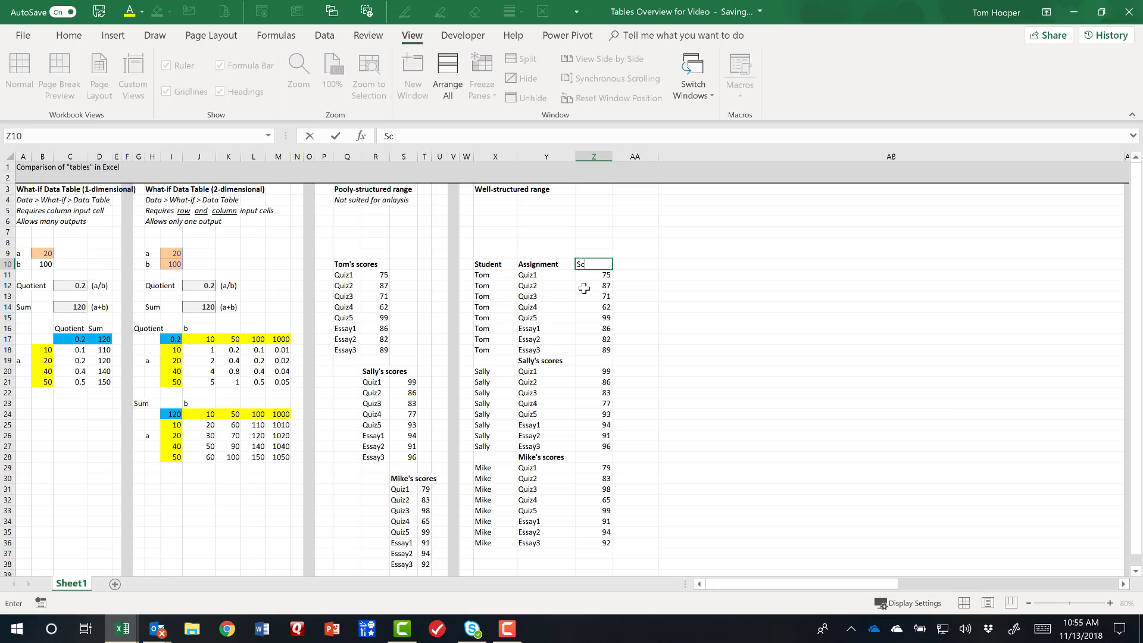
pyautogui.hotkey('ctrl', 'Return')
pyautogui.hotkey('ctrl', 'b')
# Delete the cells in columns X to Z holding the second and third students' scores titles, closing the gaps between the records.
pyautogui.moveTo(495, 361); pyautogui.dragTo(604, 361)
pyautogui.hotkey('ctrl', '-')
pyautogui.press('Return')
pyautogui.moveTo(495, 446); pyautogui.dragTo(605, 447)
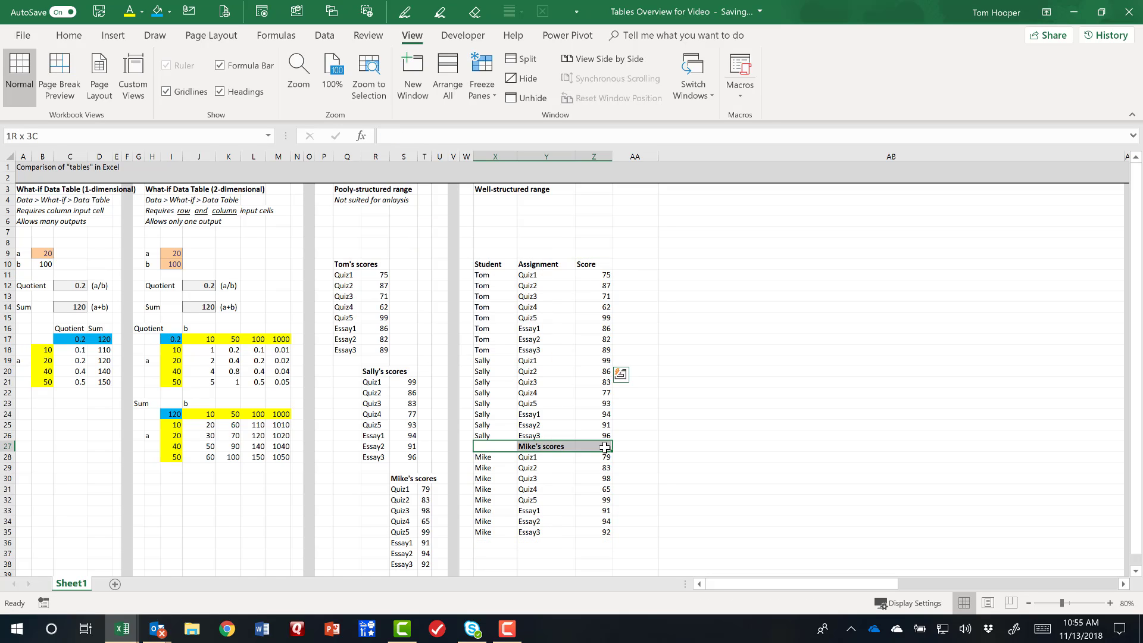
pyautogui.hotkey('ctrl', '-')
pyautogui.press('Return')
pyautogui.click(593, 263)
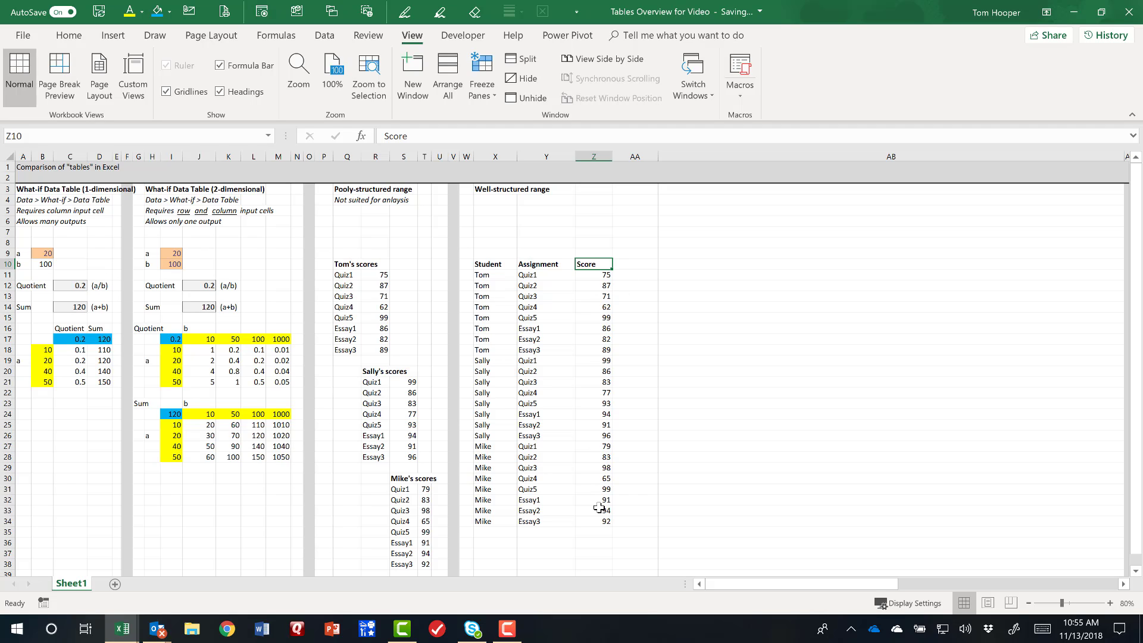
# Calculate the average of the scores Z11:Z34 in Z7 and label it "Overall average:" in Y7.
pyautogui.click(594, 231)
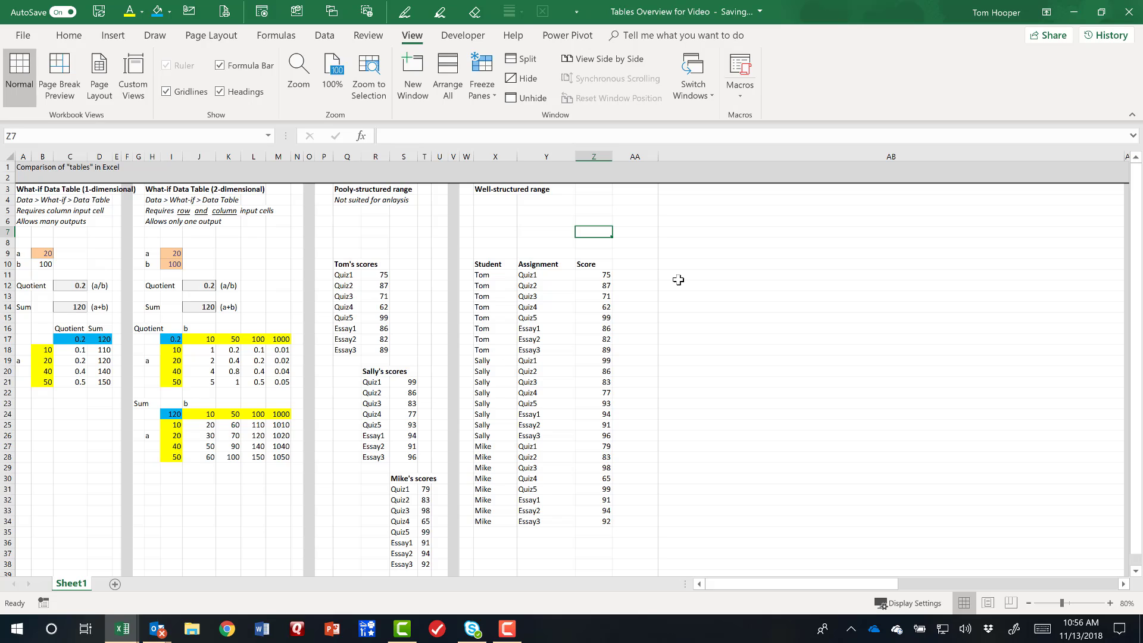
pyautogui.write('=average(')
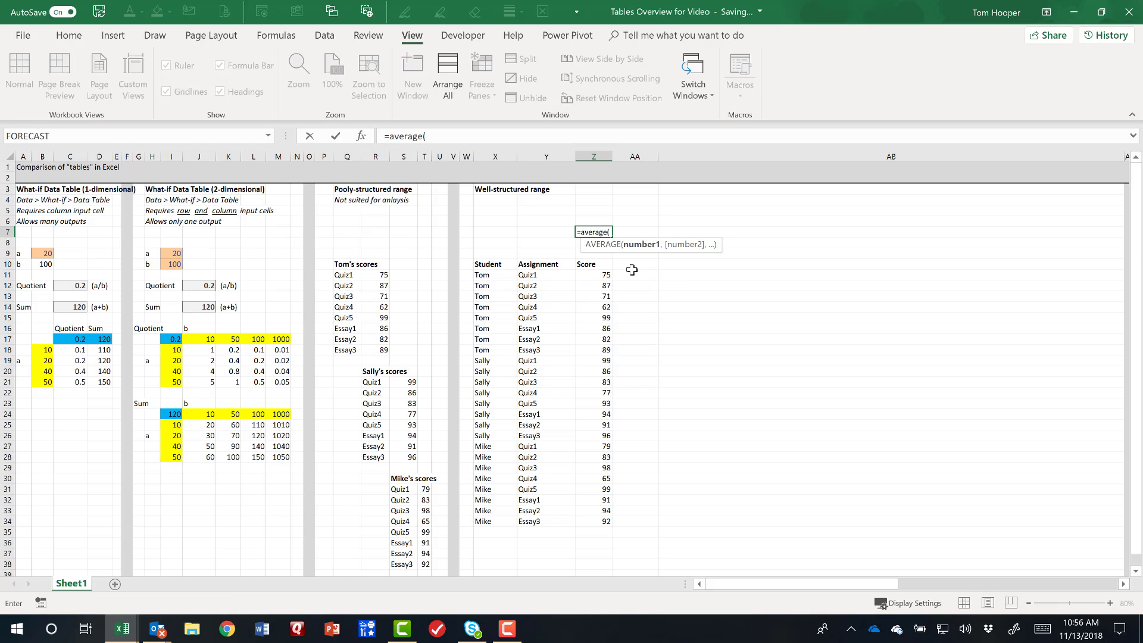
pyautogui.moveTo(584, 274); pyautogui.dragTo(586, 516)
pyautogui.press('Return')
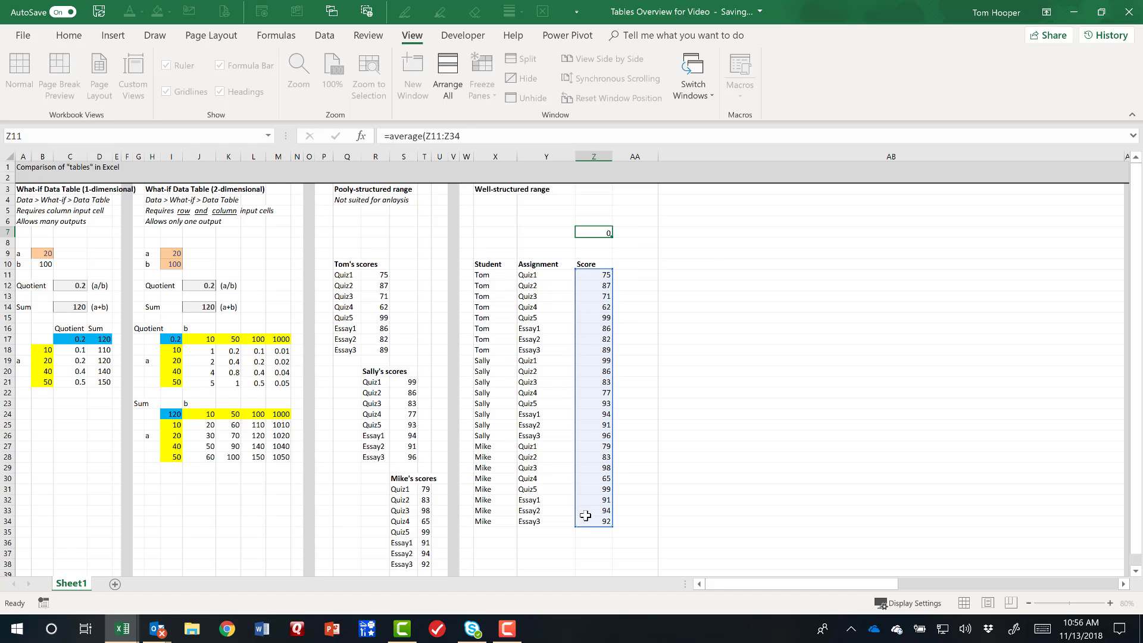
pyautogui.click(562, 228)
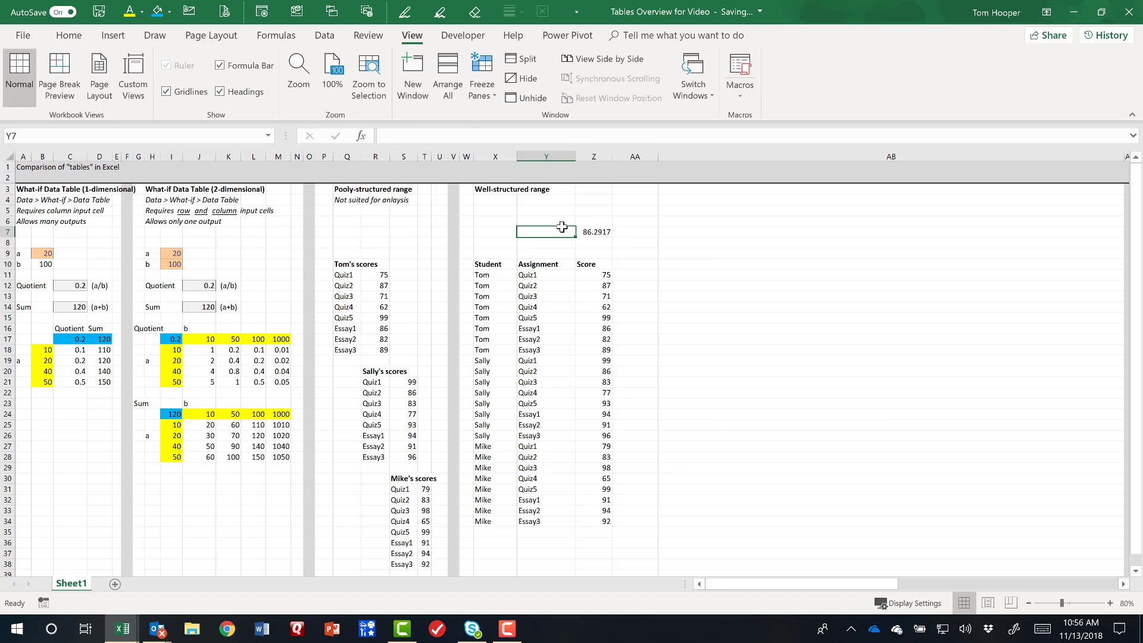
pyautogui.write('Overall')
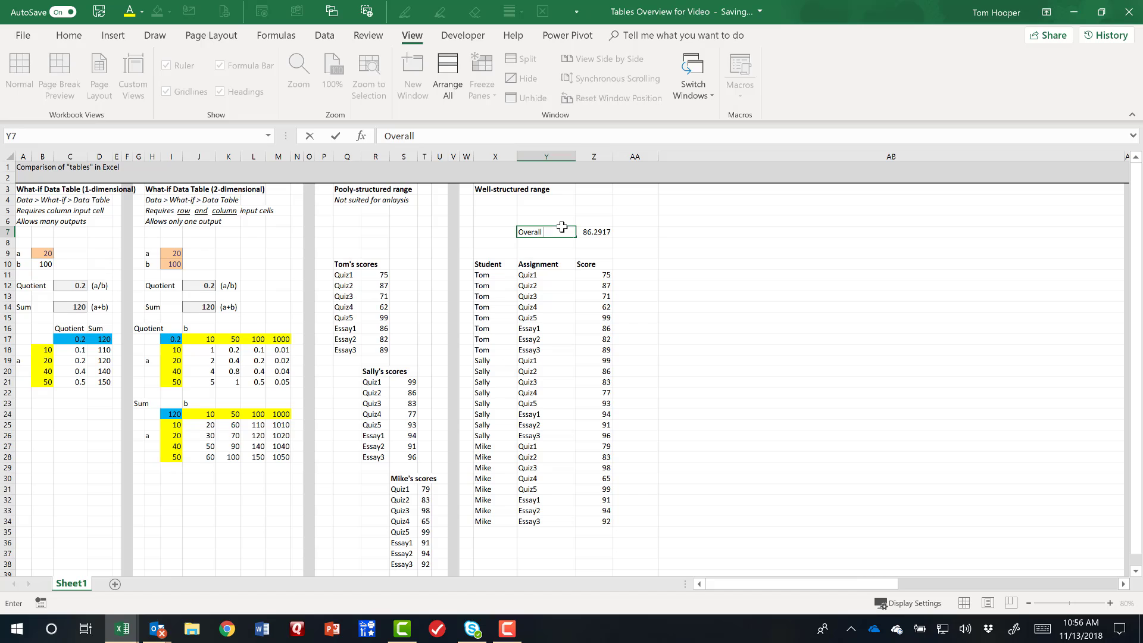
pyautogui.write(' average:')
pyautogui.press('Return')
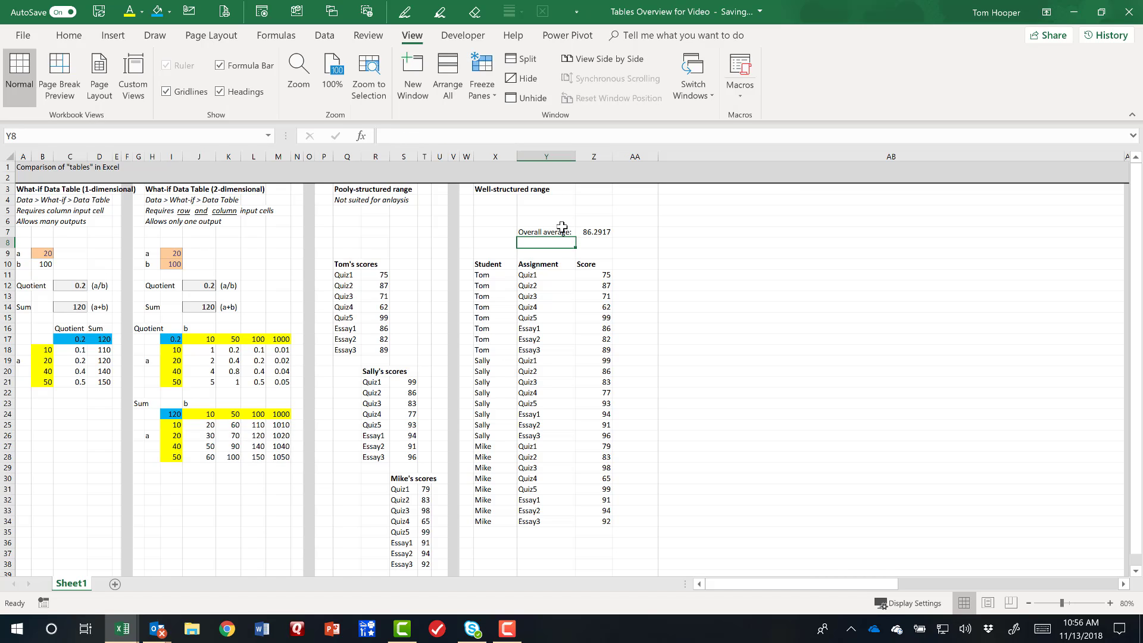
# Add the heading Category in AA10 and fill AA11:AA15 with Quiz for the first student's quizzes.
pyautogui.click(641, 262)
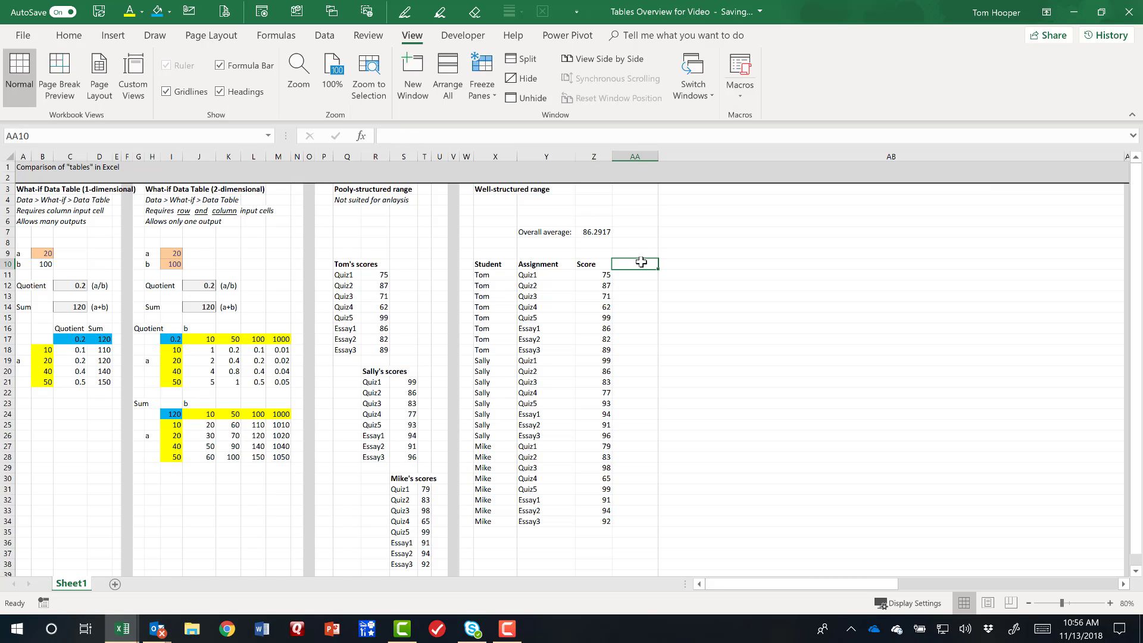
pyautogui.write('Category')
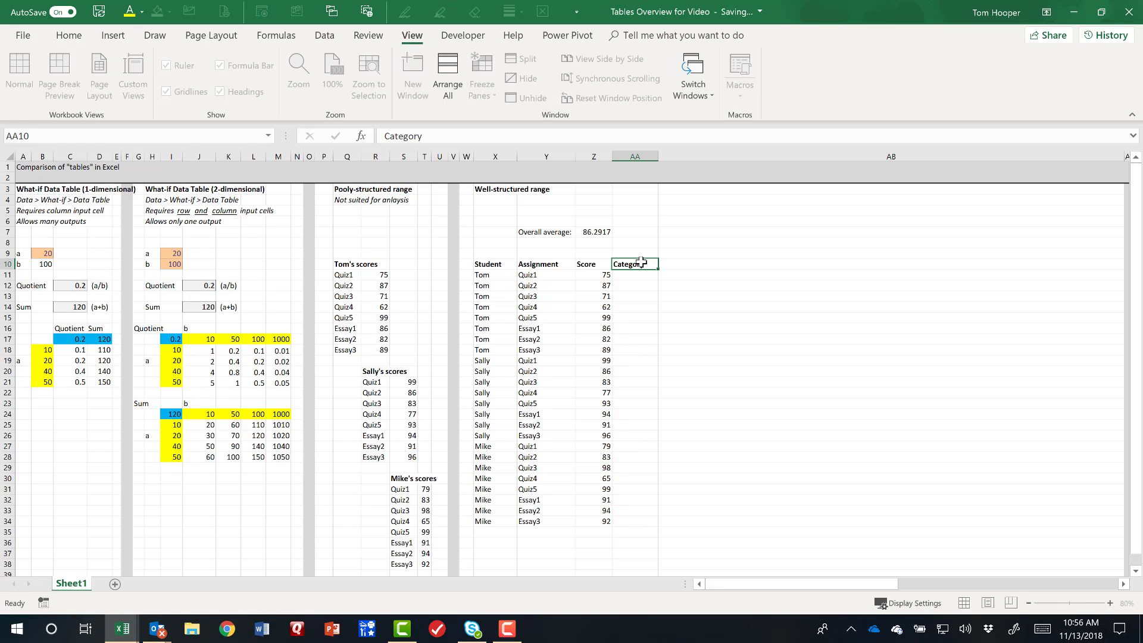
pyautogui.press('Return')
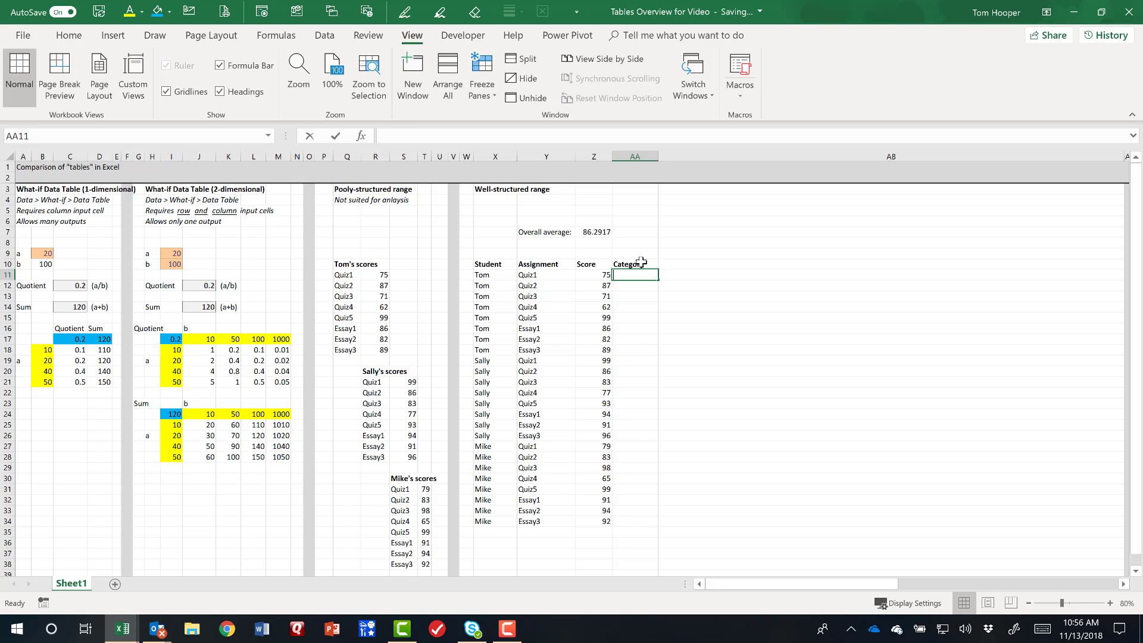
pyautogui.write('Quiz')
pyautogui.hotkey('ctrl', 'Return')
pyautogui.hotkey('ctrl', 'c')
pyautogui.moveTo(641, 275); pyautogui.dragTo(642, 318)
pyautogui.hotkey('ctrl', 'v')
# Fill AA16:AA18 with Essay for the first student's essays.
pyautogui.click(642, 329)
pyautogui.write('Essay')
pyautogui.hotkey('ctrl', 'Return')
pyautogui.hotkey('ctrl', 'c')
pyautogui.hotkey('shift', 'Down')
pyautogui.hotkey('shift', 'Down')
pyautogui.hotkey('ctrl', 'v')
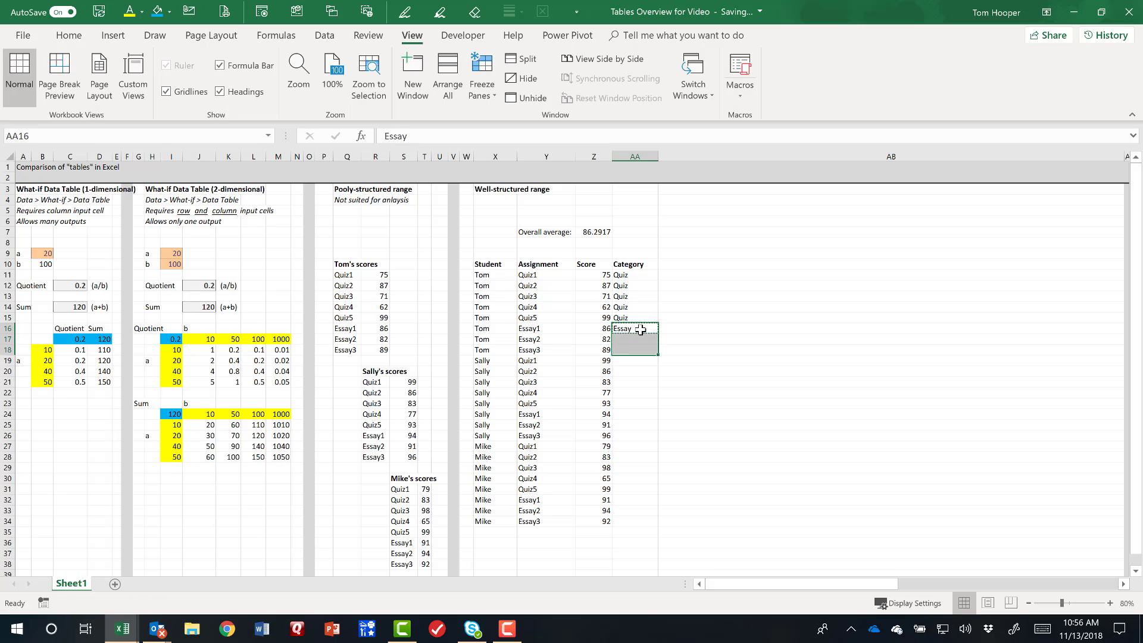
# Copy the category entries AA11:AA18 to the other two students' rows, starting at AA19 and AA27.
pyautogui.moveTo(642, 275); pyautogui.dragTo(642, 349)
pyautogui.hotkey('ctrl', 'c')
pyautogui.click(642, 361)
pyautogui.hotkey('ctrl', 'v')
pyautogui.click(645, 448)
pyautogui.hotkey('ctrl', 'v')
pyautogui.press('Escape')
# Enter the label "Essay average:" in Y8, below the overall average label.
pyautogui.click(546, 243)
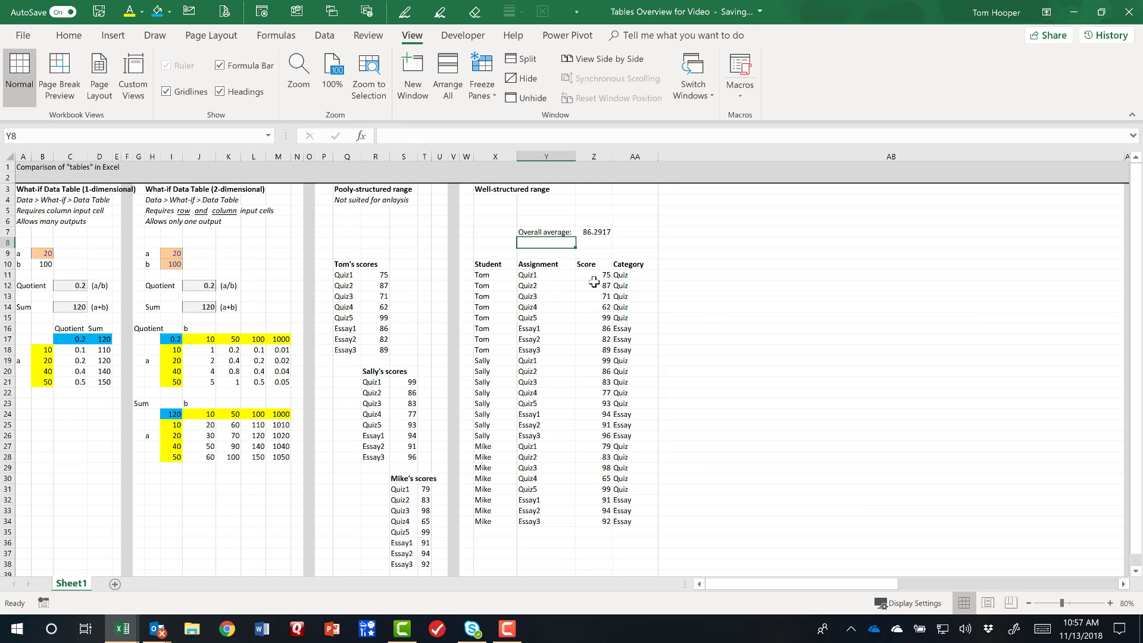
pyautogui.write('Essay avera')
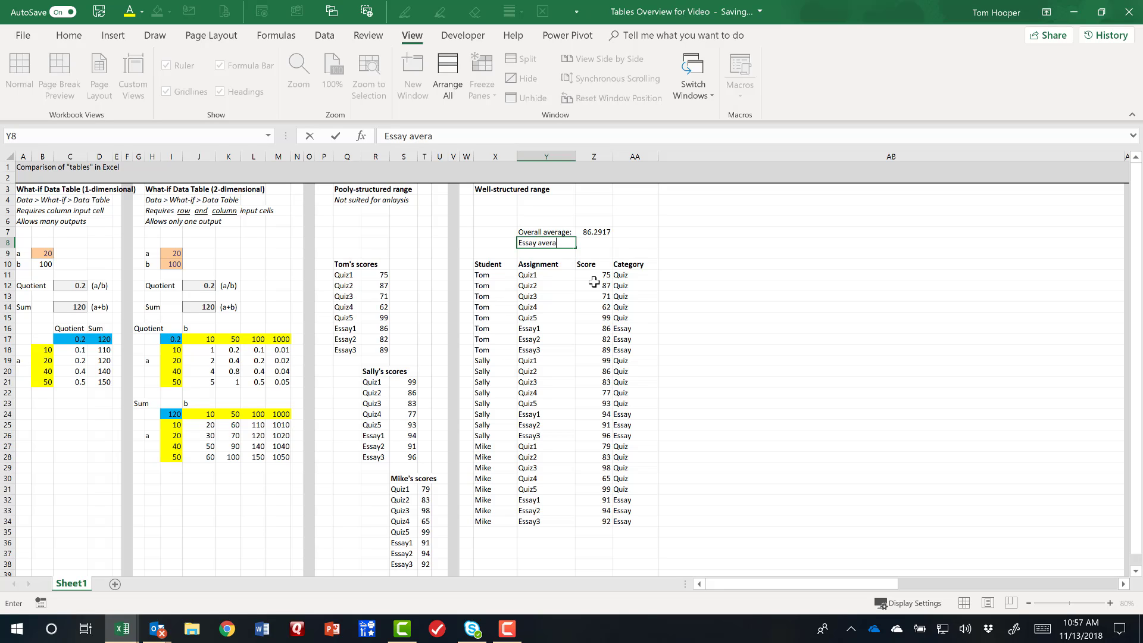
pyautogui.write('ge:')
pyautogui.press('Tab')
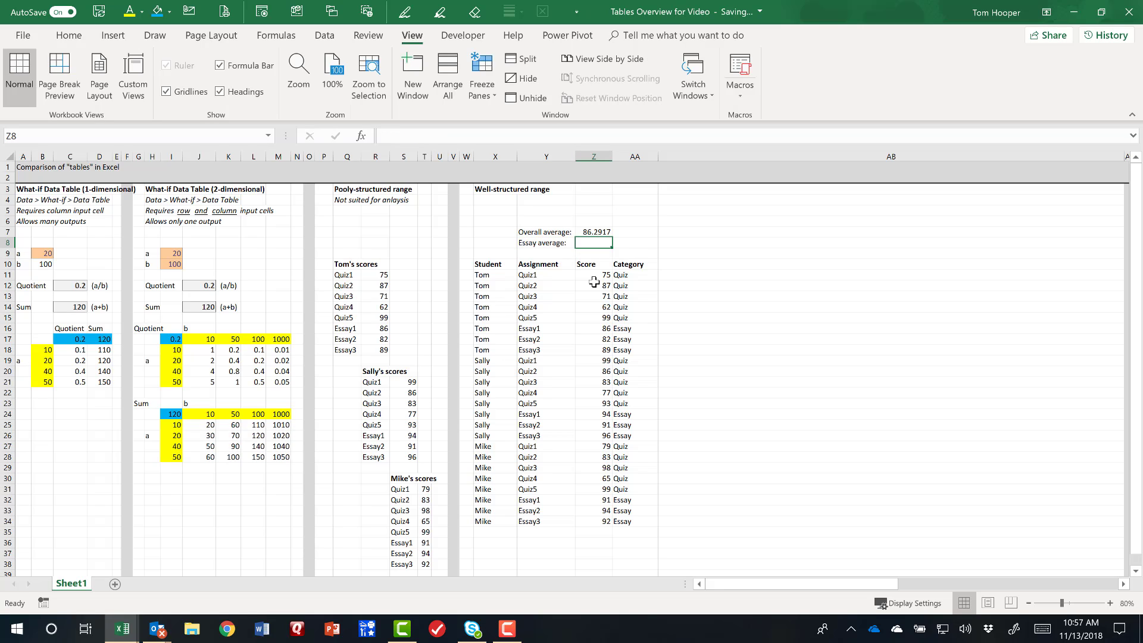
# Calculate the essay average in Z8 with AVERAGEIF, using range AA11:AA34, criterion "Essay" and average range Z11:Z34.
pyautogui.write('=averag')
pyautogui.write('eif(')
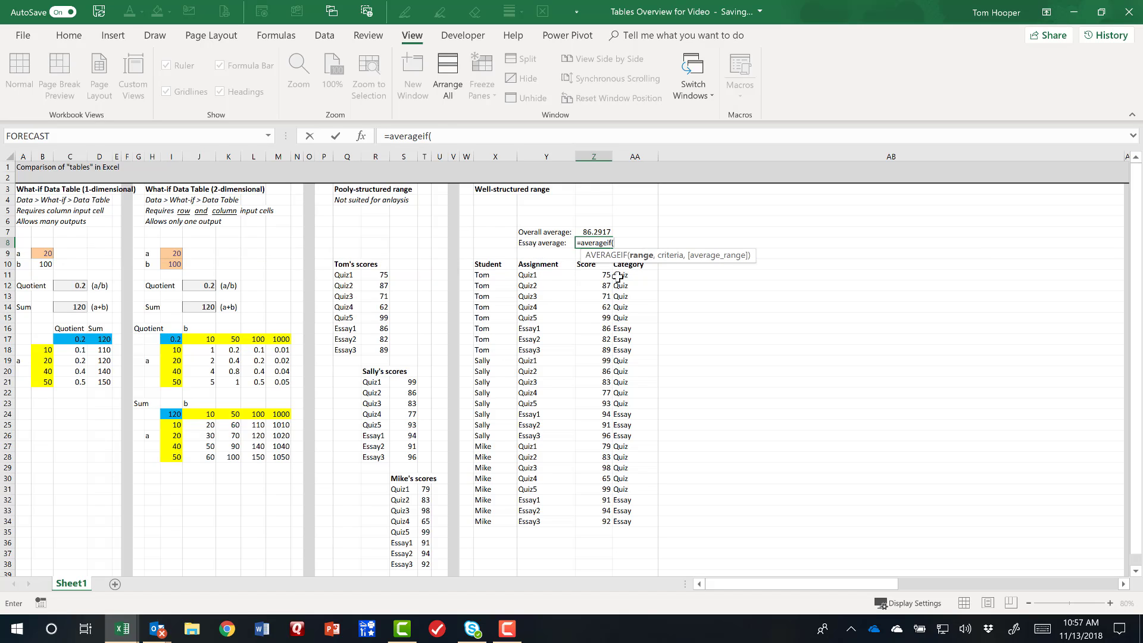
pyautogui.moveTo(630, 275); pyautogui.dragTo(635, 523)
pyautogui.write(',"Essa')
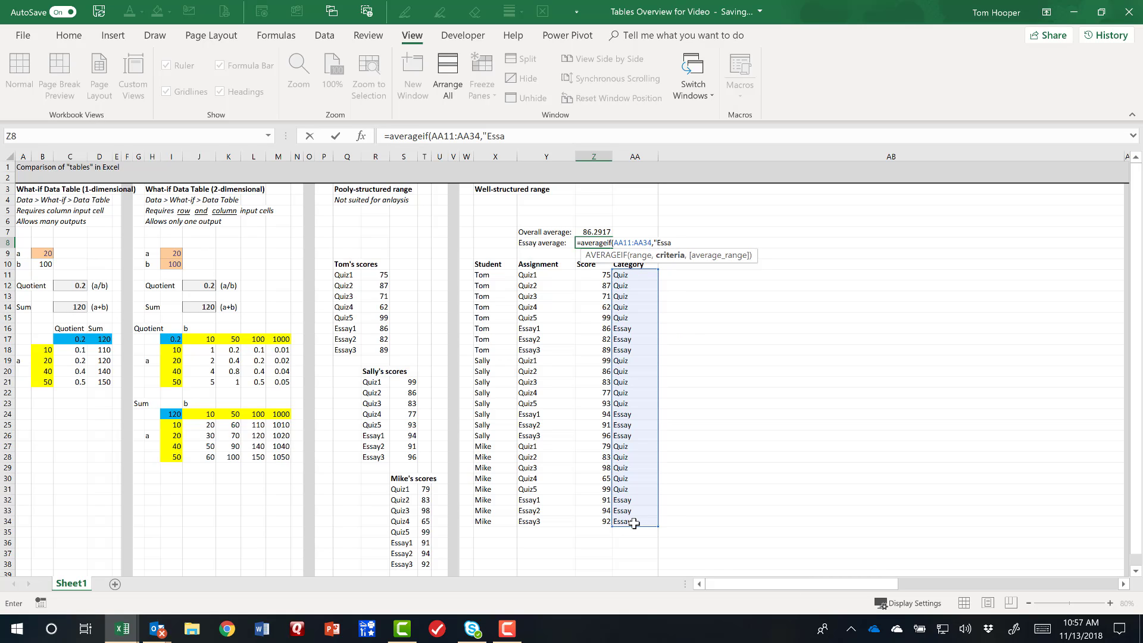
pyautogui.write('y",')
pyautogui.moveTo(589, 273); pyautogui.dragTo(592, 525)
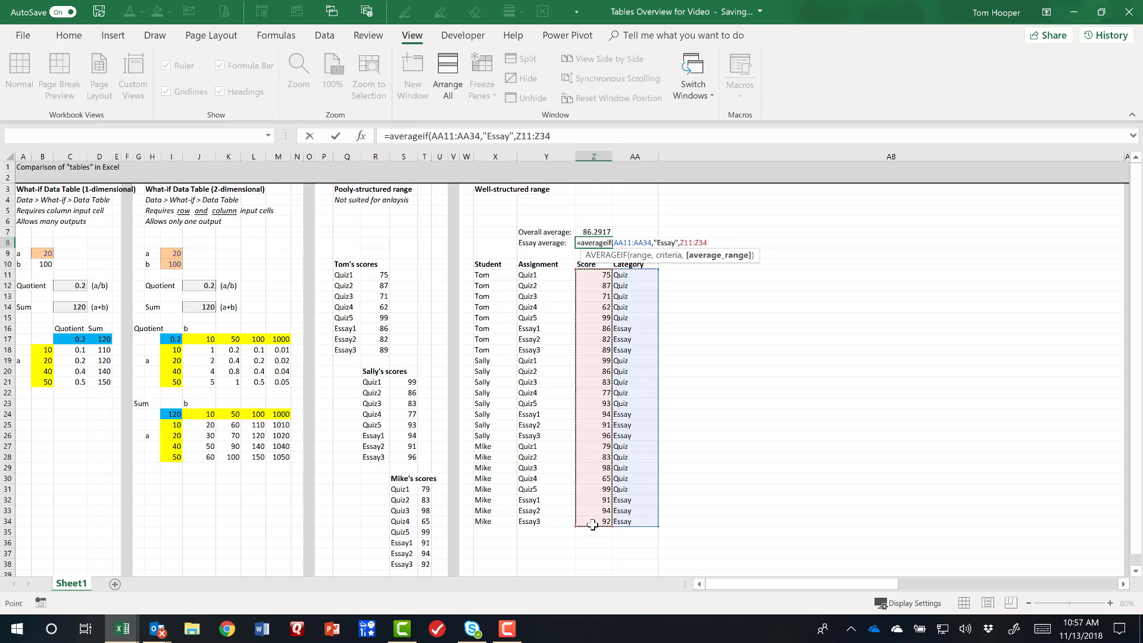
pyautogui.press('Return')
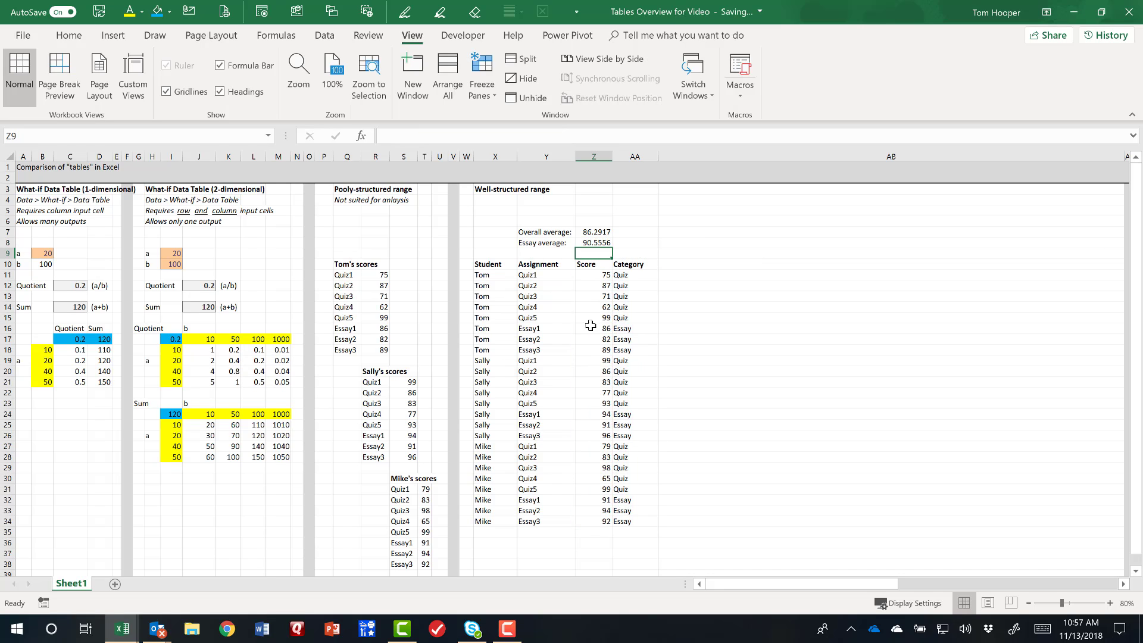
# Check both calculated averages against the selection averages of all students' essay scores and of the whole score range Z11:Z34.
pyautogui.moveTo(595, 327); pyautogui.dragTo(602, 351)
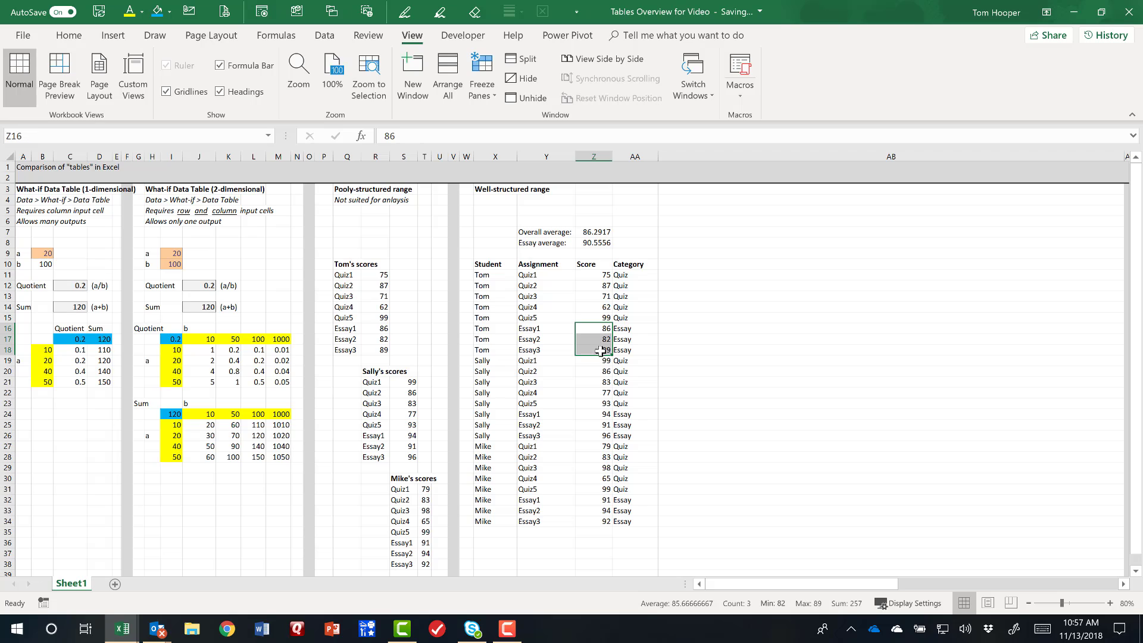
pyautogui.keyDown('ctrl'); pyautogui.moveTo(597, 417); pyautogui.dragTo(599, 434); pyautogui.keyUp('ctrl')
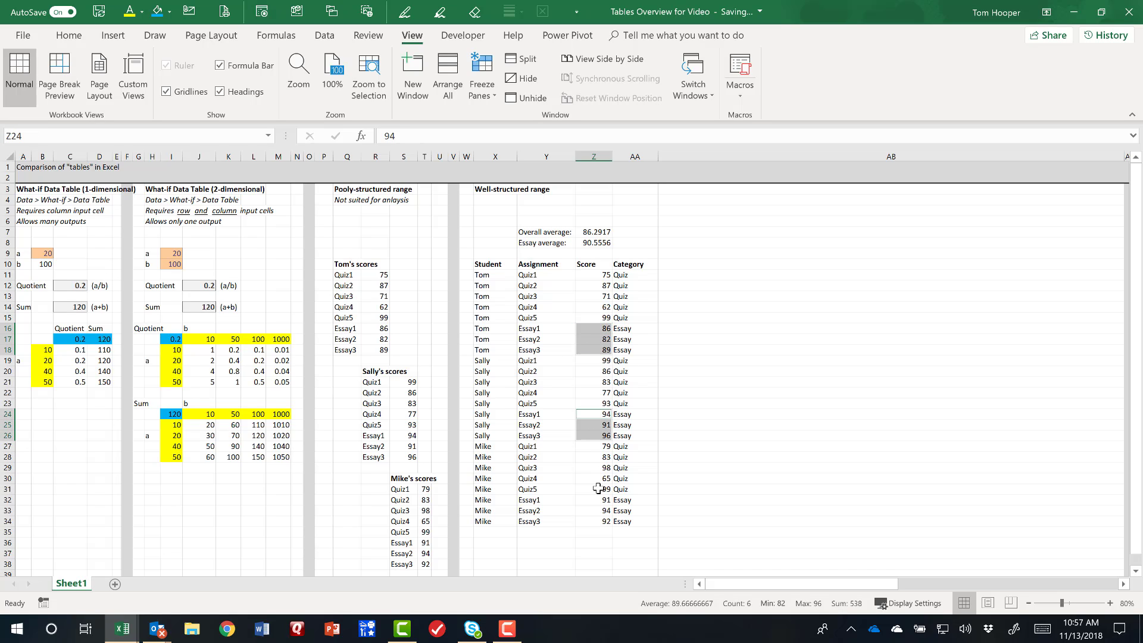
pyautogui.keyDown('ctrl'); pyautogui.moveTo(595, 500); pyautogui.dragTo(597, 520); pyautogui.keyUp('ctrl')
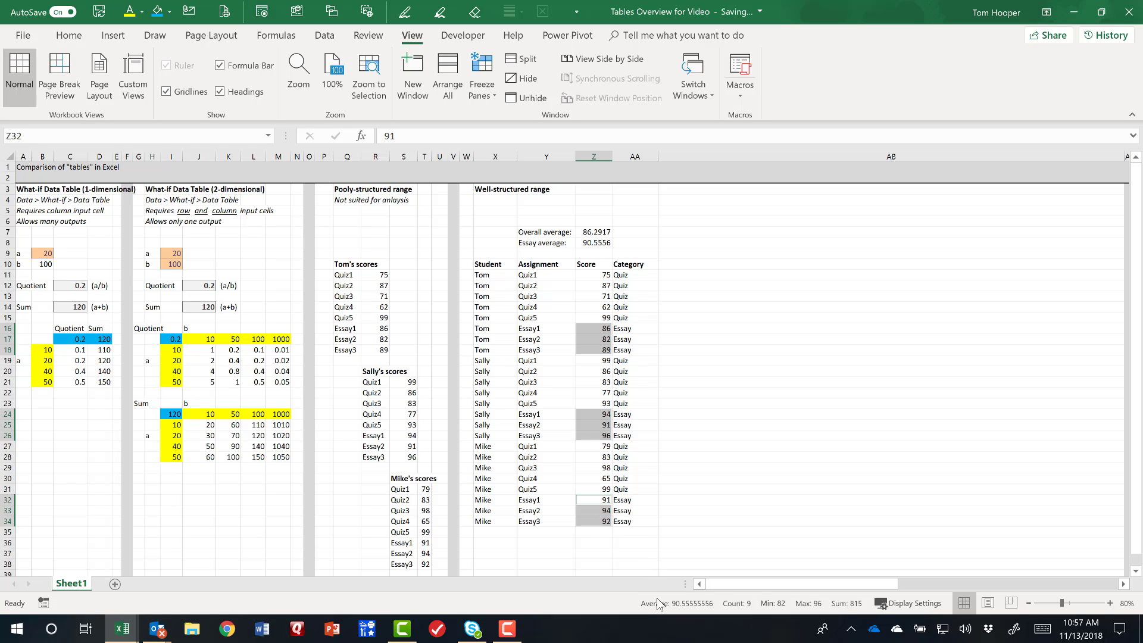
pyautogui.click(695, 616)
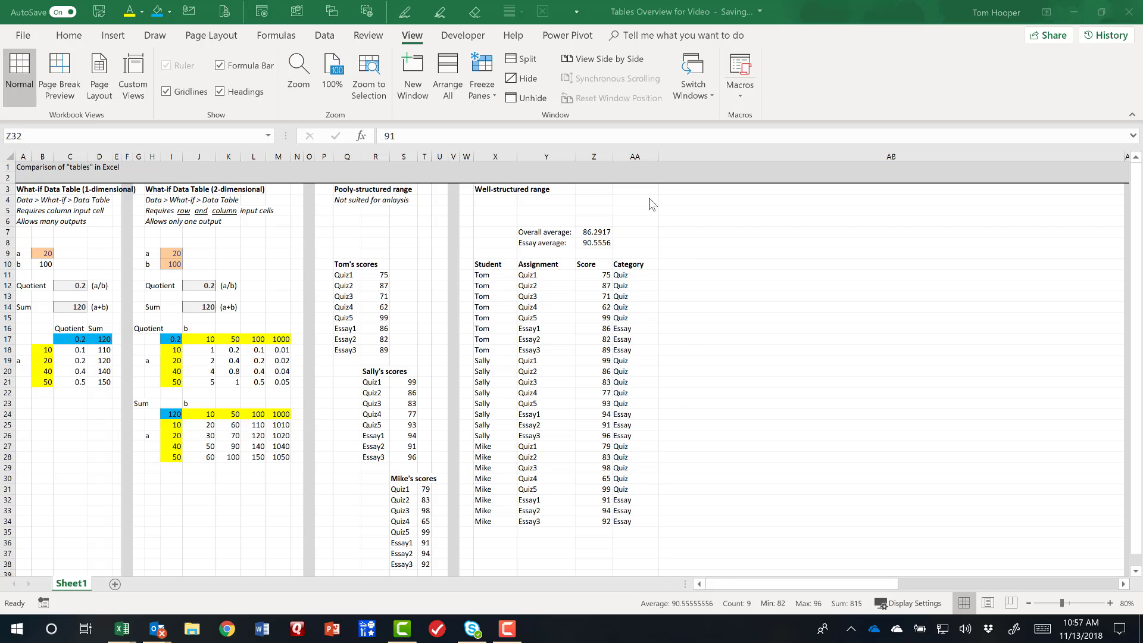
pyautogui.click(597, 232)
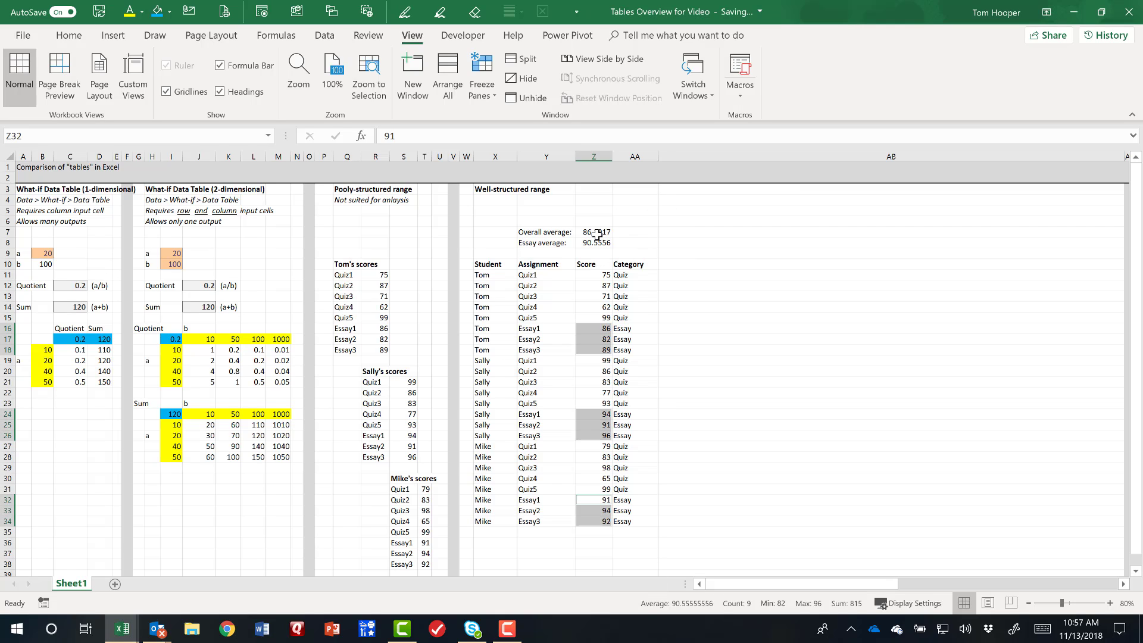
pyautogui.click(597, 232)
pyautogui.moveTo(597, 275); pyautogui.dragTo(595, 521)
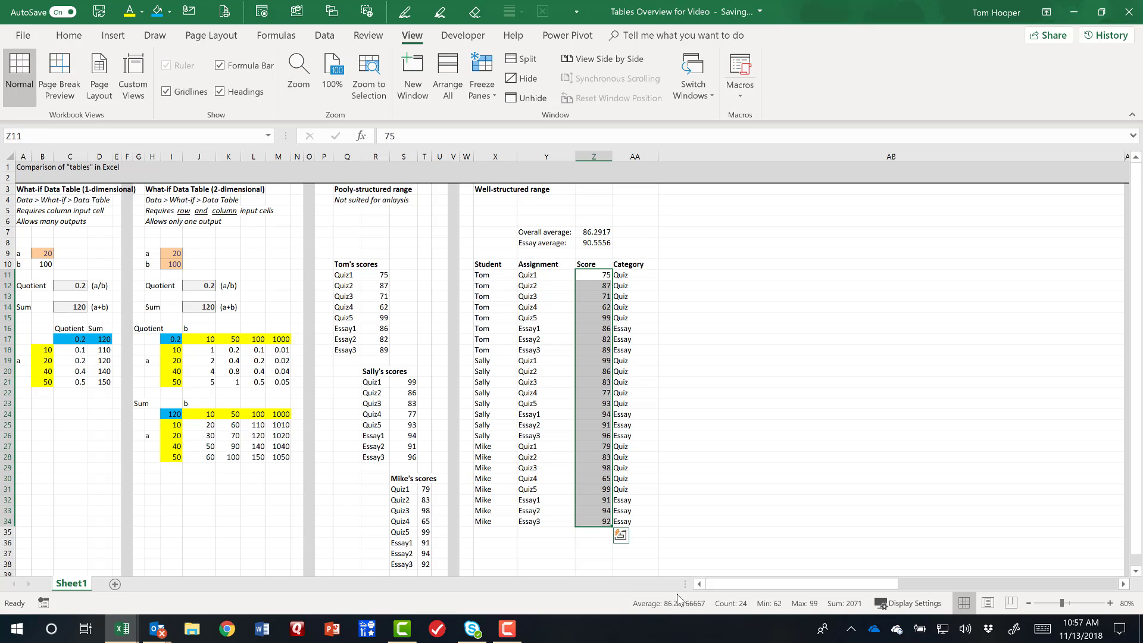
# Show the overall average formula =AVERAGE(Z11:Z34) as text in AA7.
pyautogui.doubleClick(609, 232)
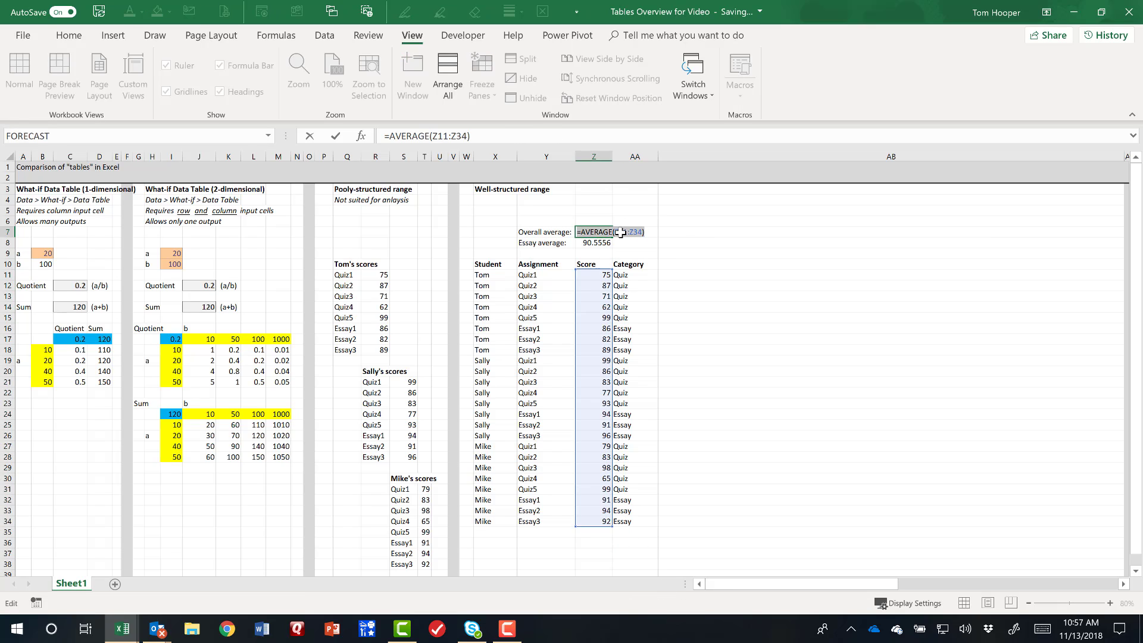
pyautogui.hotkey('ctrl', 'c')
pyautogui.press('Escape')
pyautogui.press('Right')
pyautogui.write("'")
pyautogui.hotkey('ctrl', 'v')
pyautogui.press('Return')
# Show the essay average formula =AVERAGEIF(AA11:AA34,"Essay",Z11:Z34) as text in AA8.
pyautogui.press('Left')
pyautogui.press('F2')
pyautogui.hotkey('ctrl', 'shift', 'Home')
pyautogui.hotkey('ctrl', 'c')
pyautogui.press('Escape')
pyautogui.press('Right')
pyautogui.write("'")
pyautogui.hotkey('ctrl', 'v')
pyautogui.press('Return')
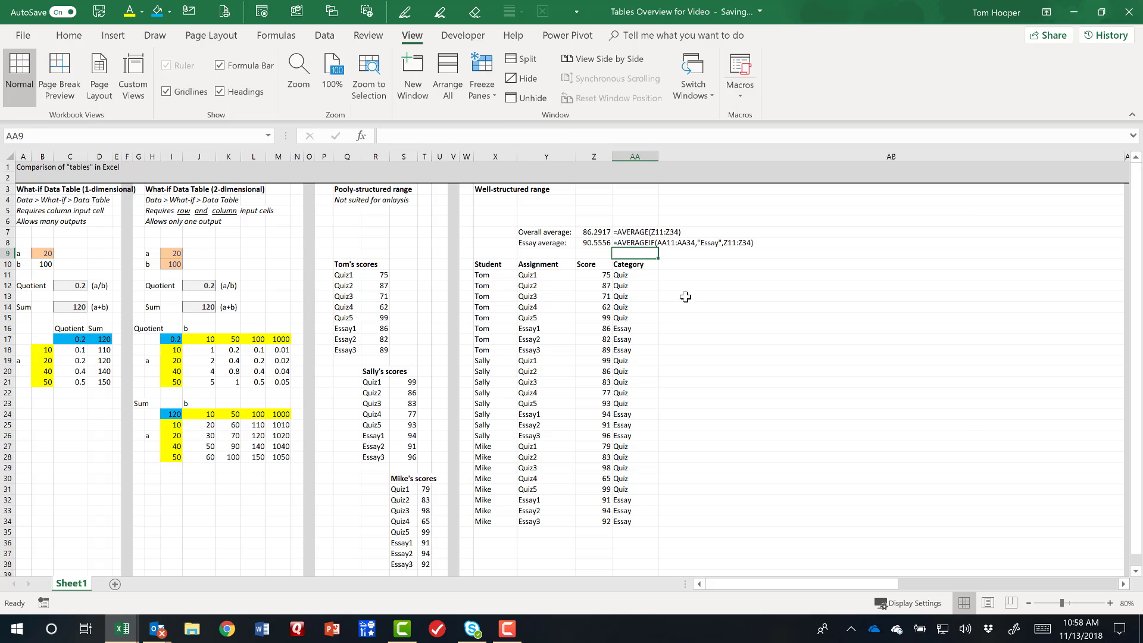
pyautogui.click(689, 275)
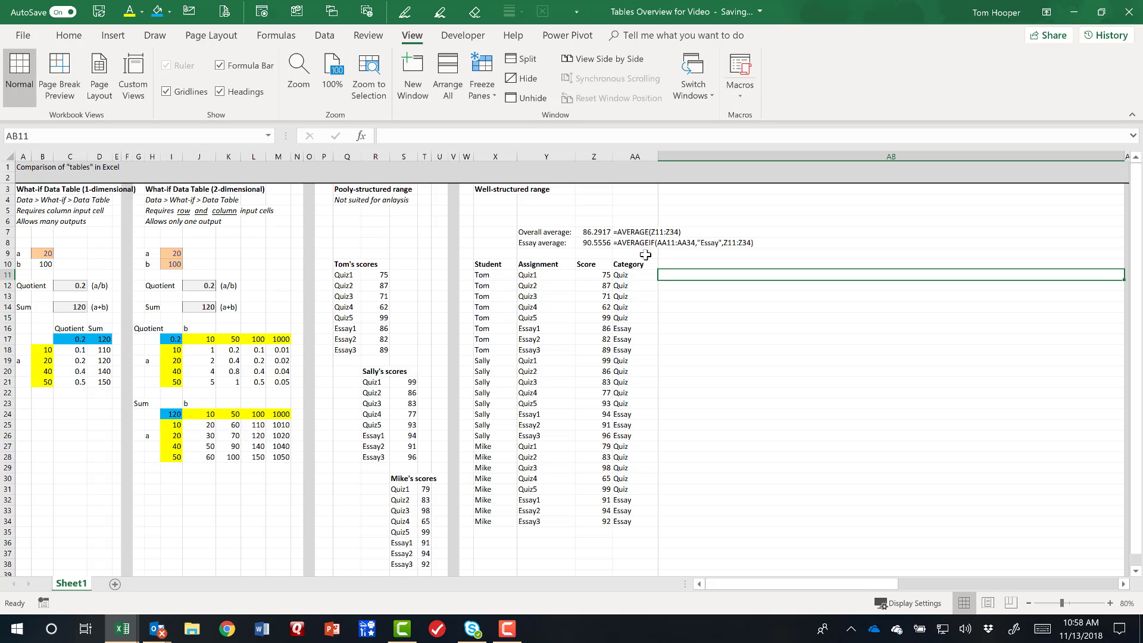
pyautogui.click(791, 189)
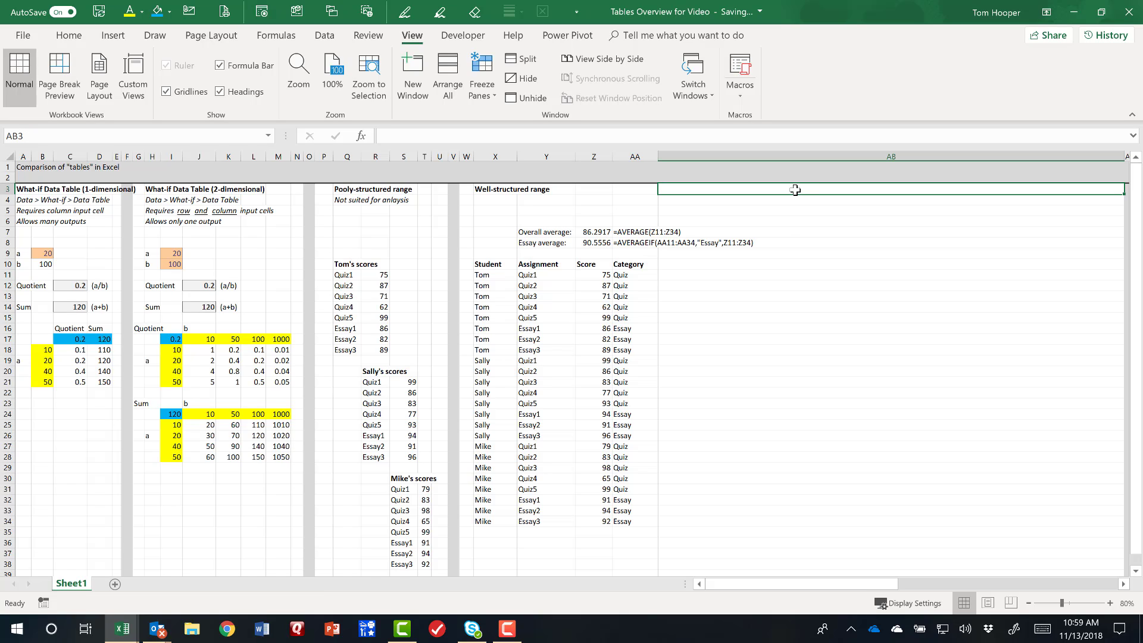
# Sort the well-structured range X10:AA34 by Score from smallest to largest, treating the first row as headers.
pyautogui.moveTo(502, 262); pyautogui.dragTo(624, 523)
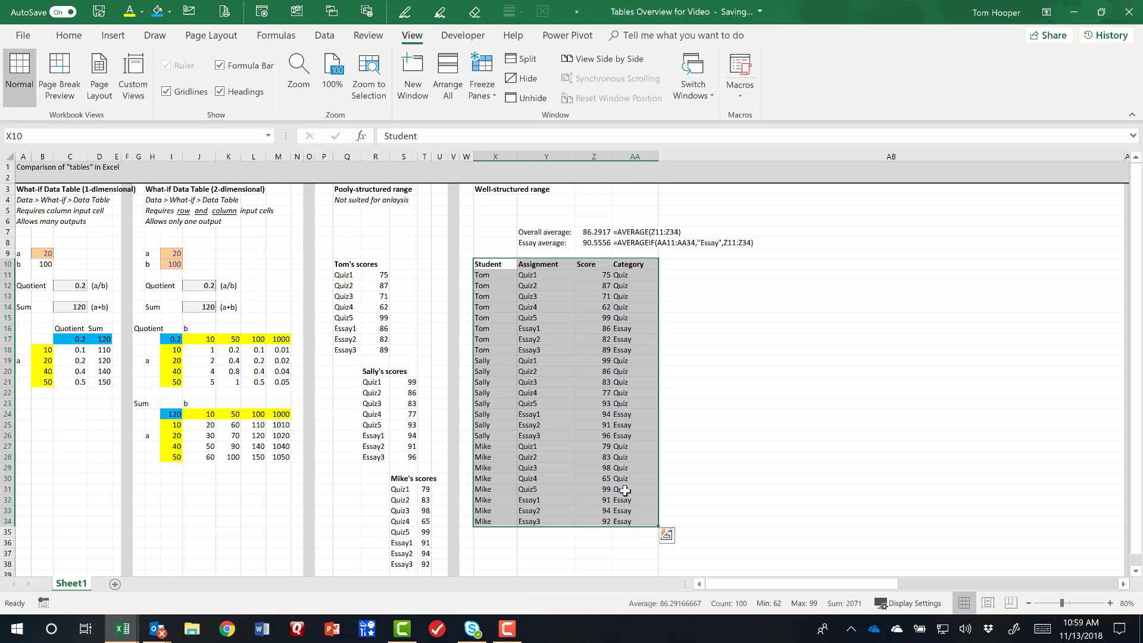
pyautogui.click(325, 35)
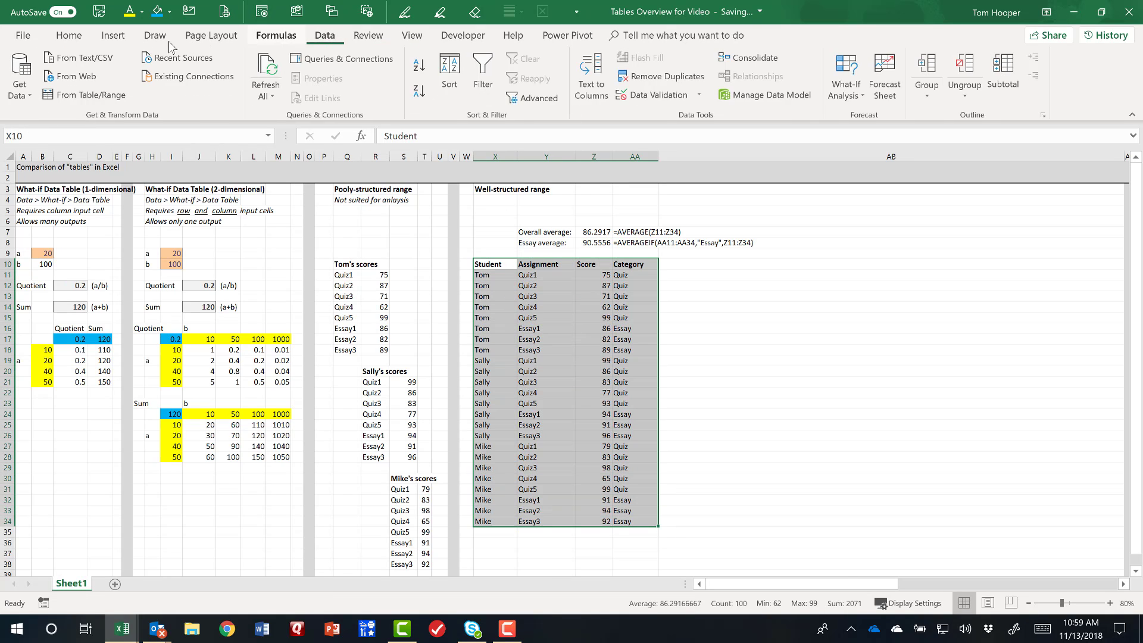
pyautogui.click(450, 78)
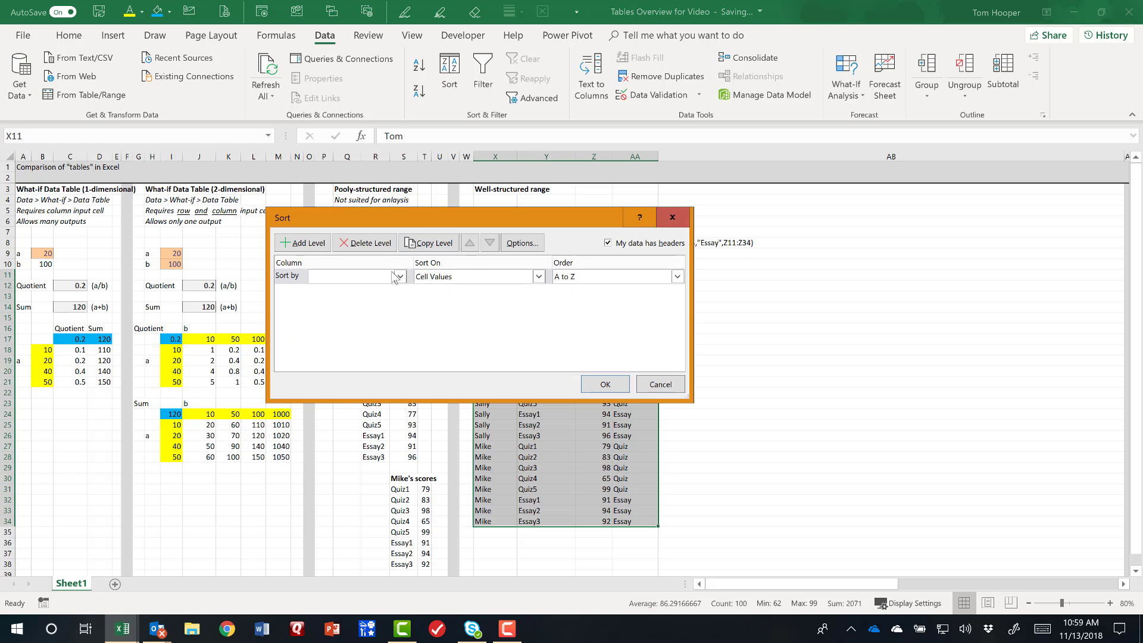
pyautogui.click(395, 277)
pyautogui.click(365, 310)
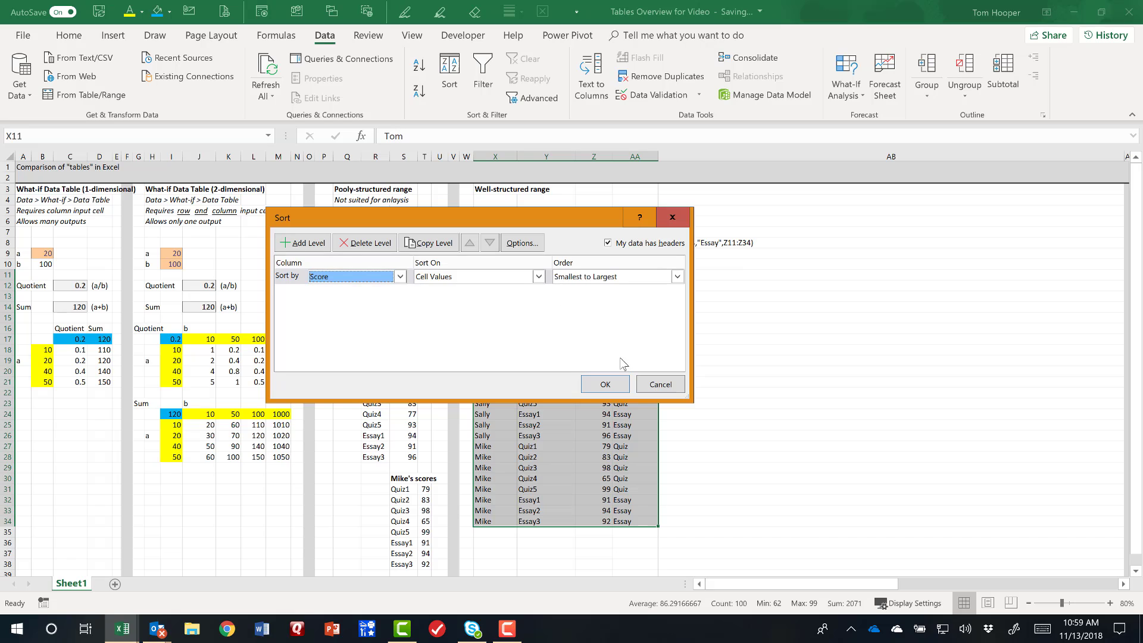
pyautogui.click(604, 385)
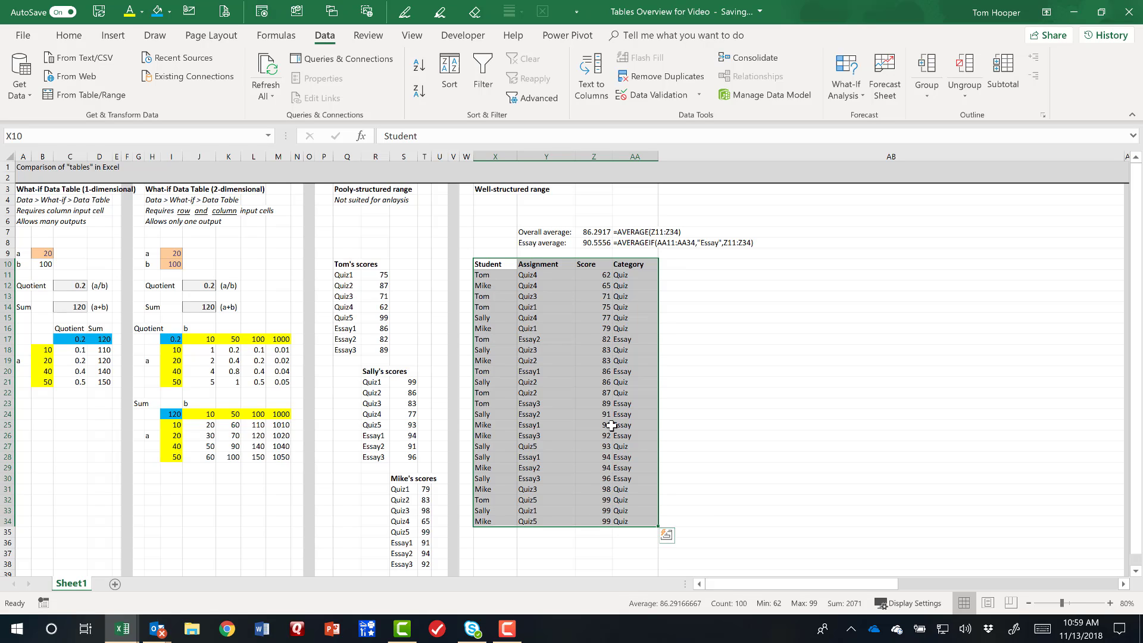
# Undo the sort by Score on the well-structured range.
pyautogui.hotkey('ctrl', 'z')
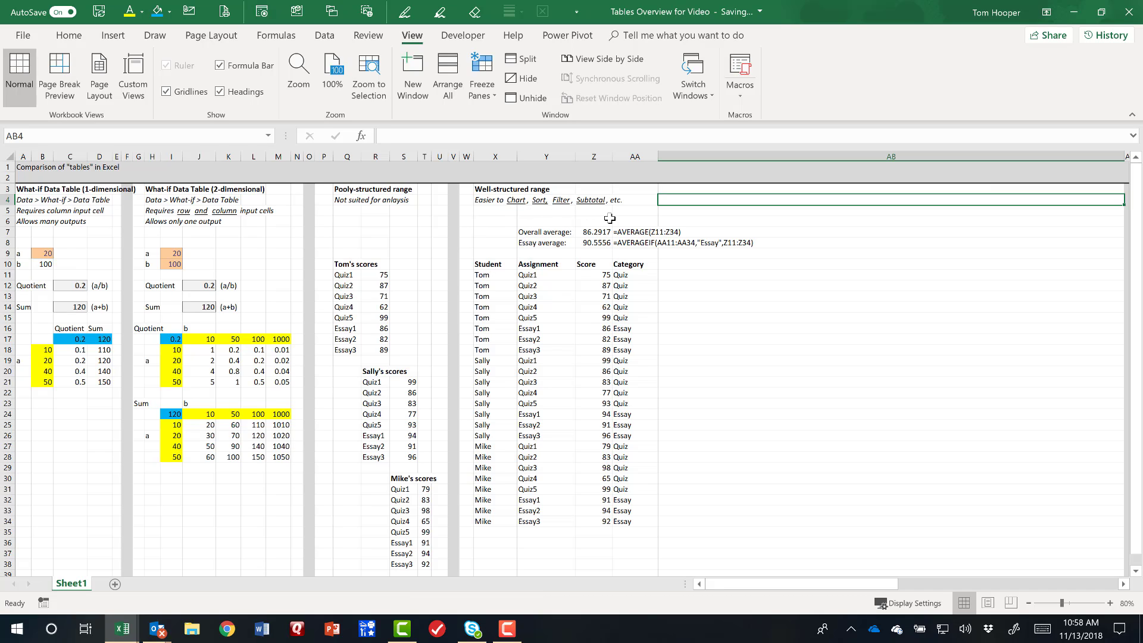
pyautogui.click(669, 218)
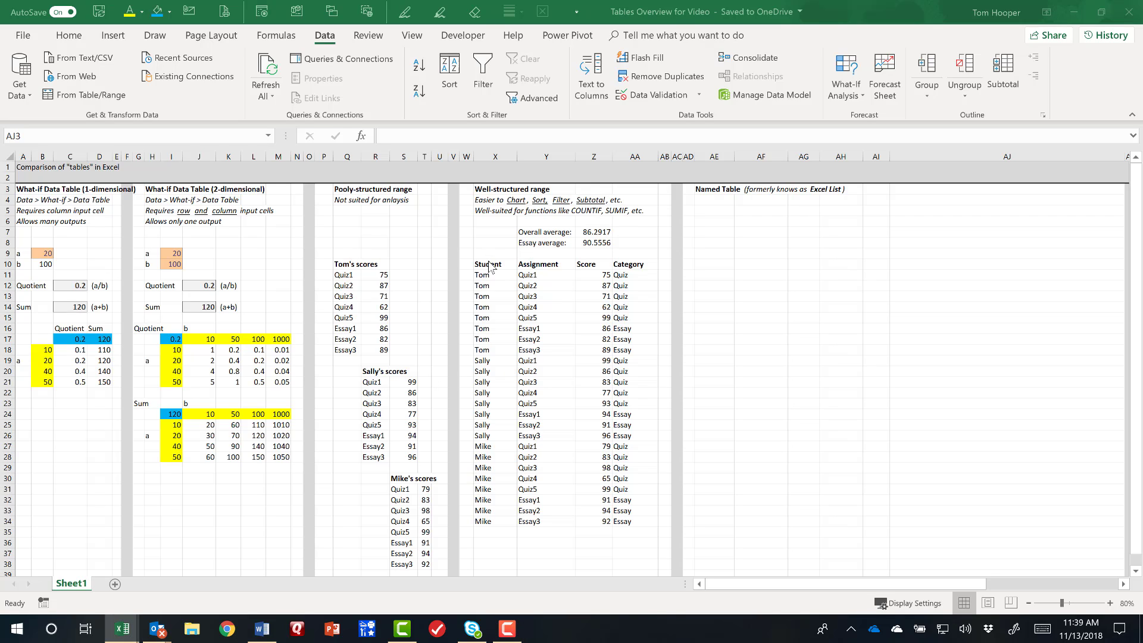
# Copy the well-structured range X10:AA34 under the Named Table heading, starting at AE10.
pyautogui.moveTo(489, 269); pyautogui.dragTo(641, 516)
pyautogui.hotkey('ctrl', 'c')
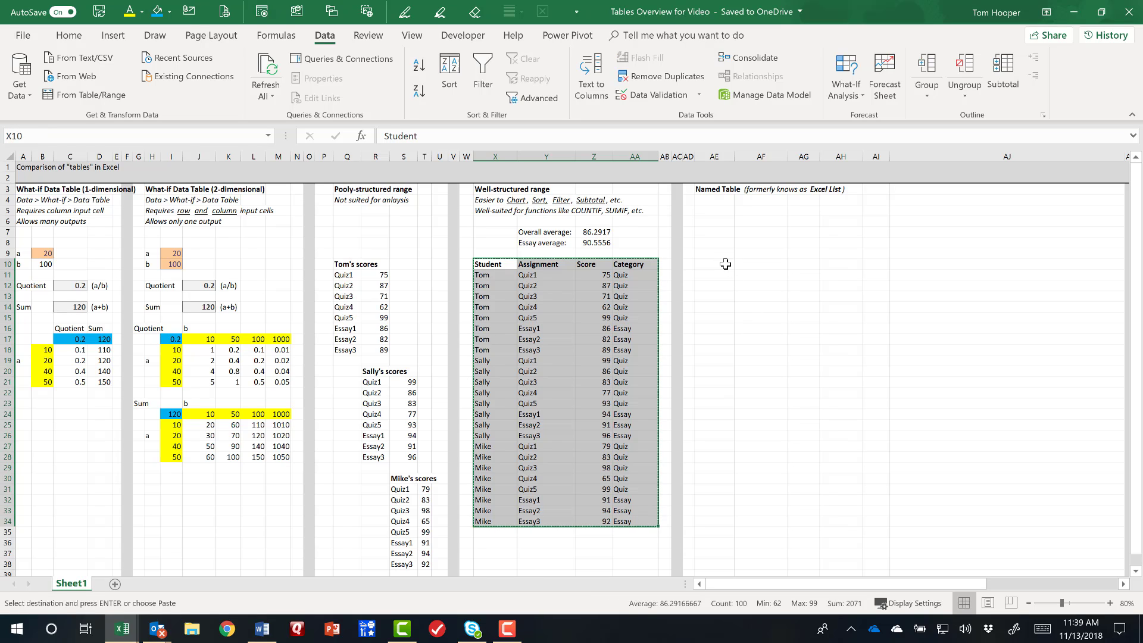
pyautogui.click(723, 264)
pyautogui.hotkey('ctrl', 'v')
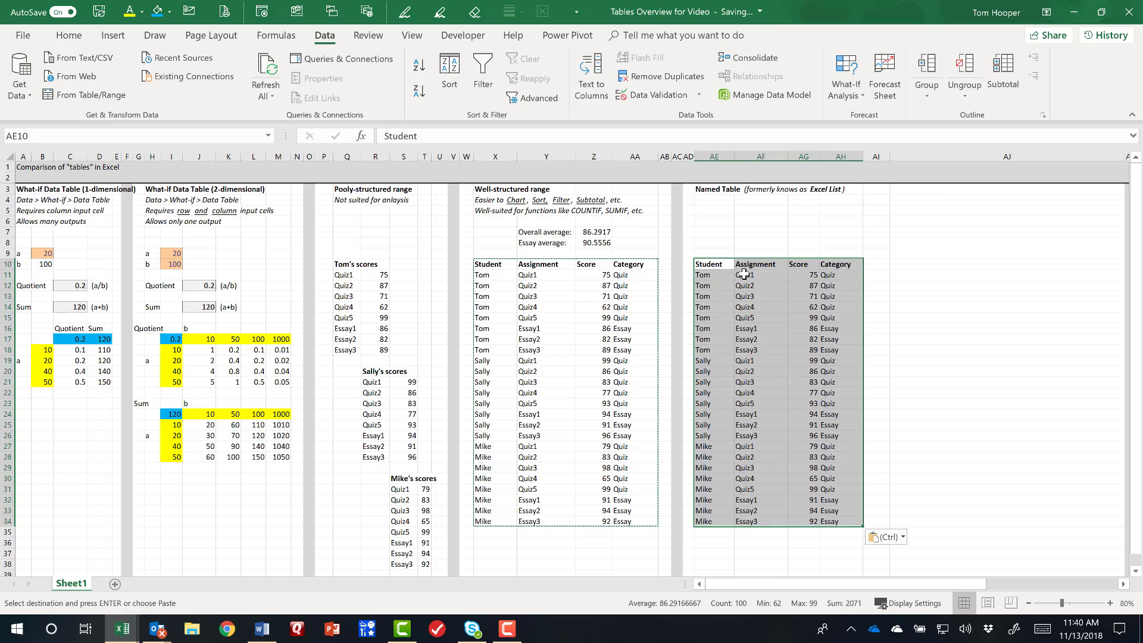
# Convert AE10:AH34 into a table with headers and view the filter options of its Student column.
pyautogui.click(113, 37)
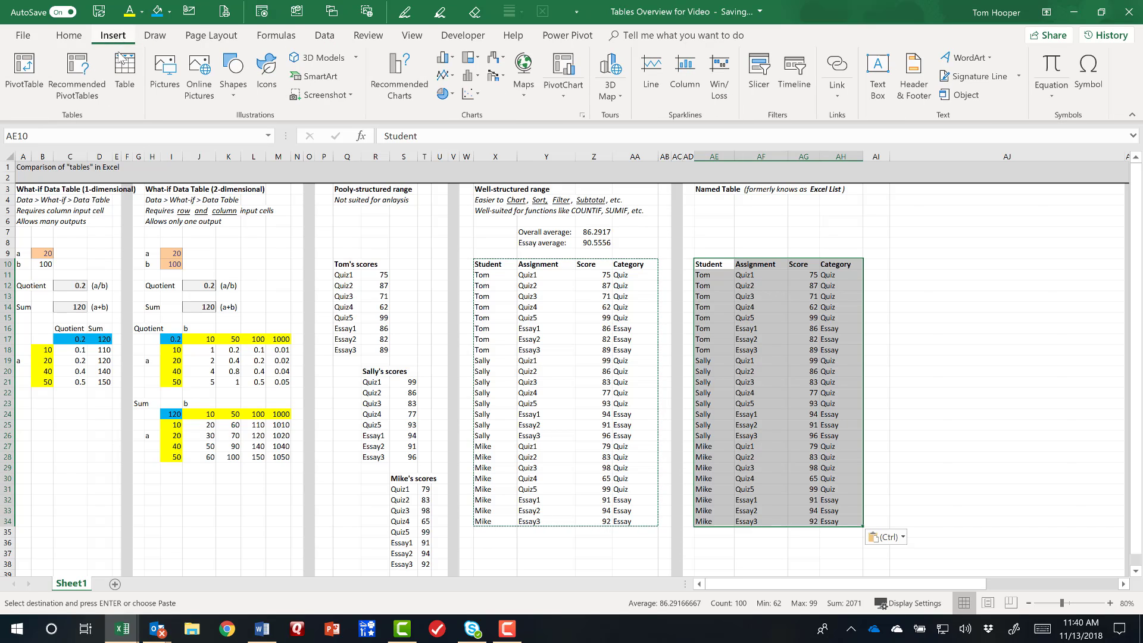
pyautogui.click(125, 72)
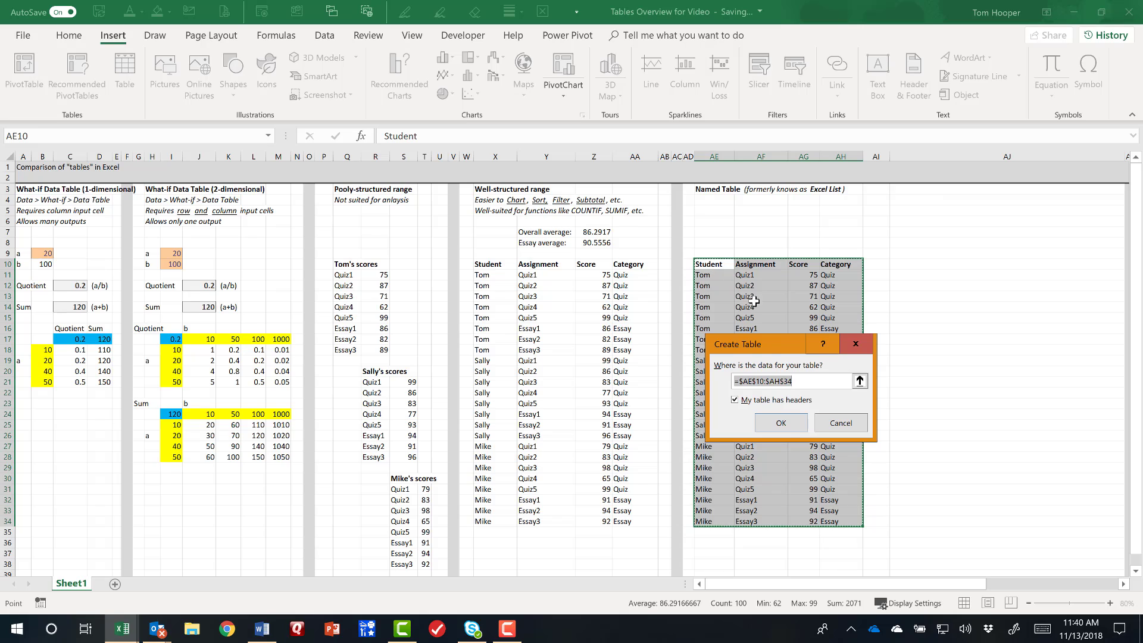
pyautogui.click(783, 423)
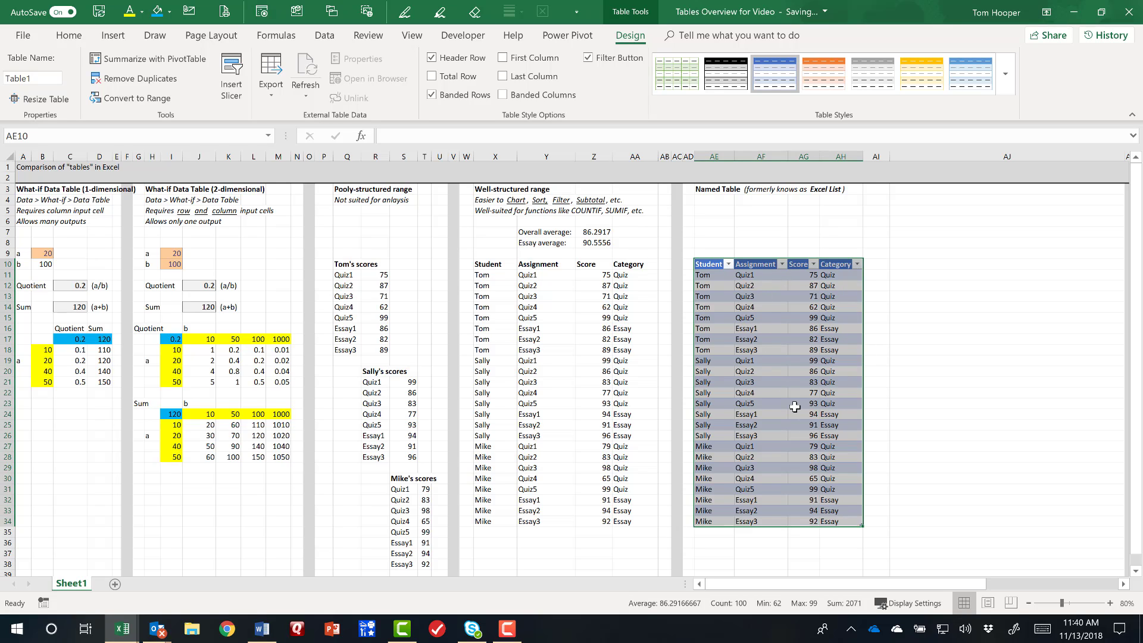
pyautogui.click(728, 264)
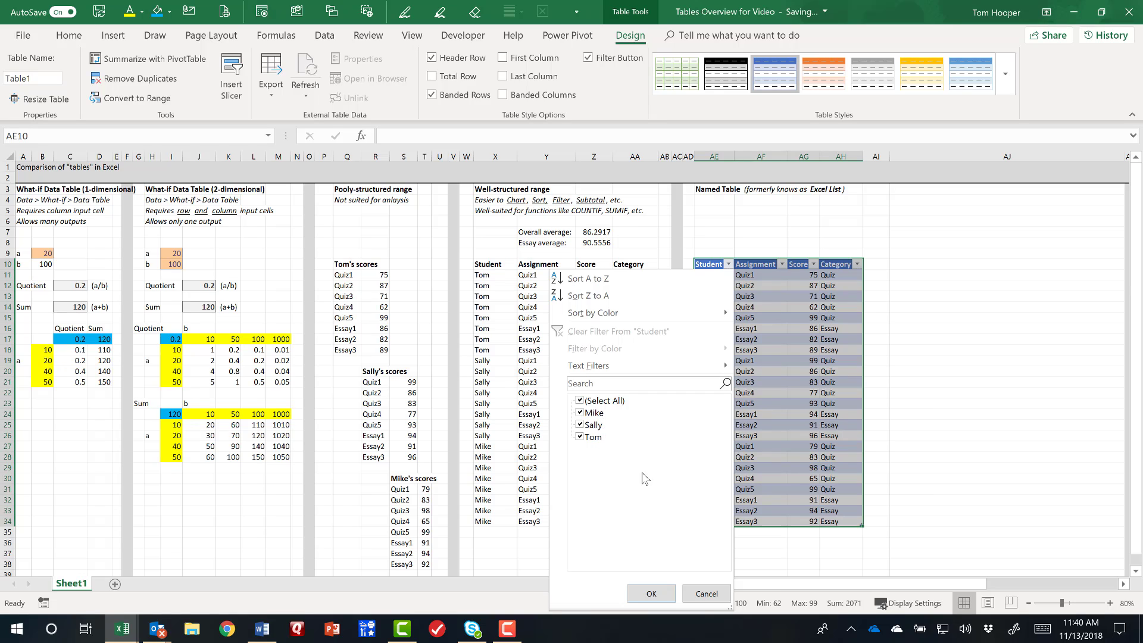
pyautogui.click(707, 595)
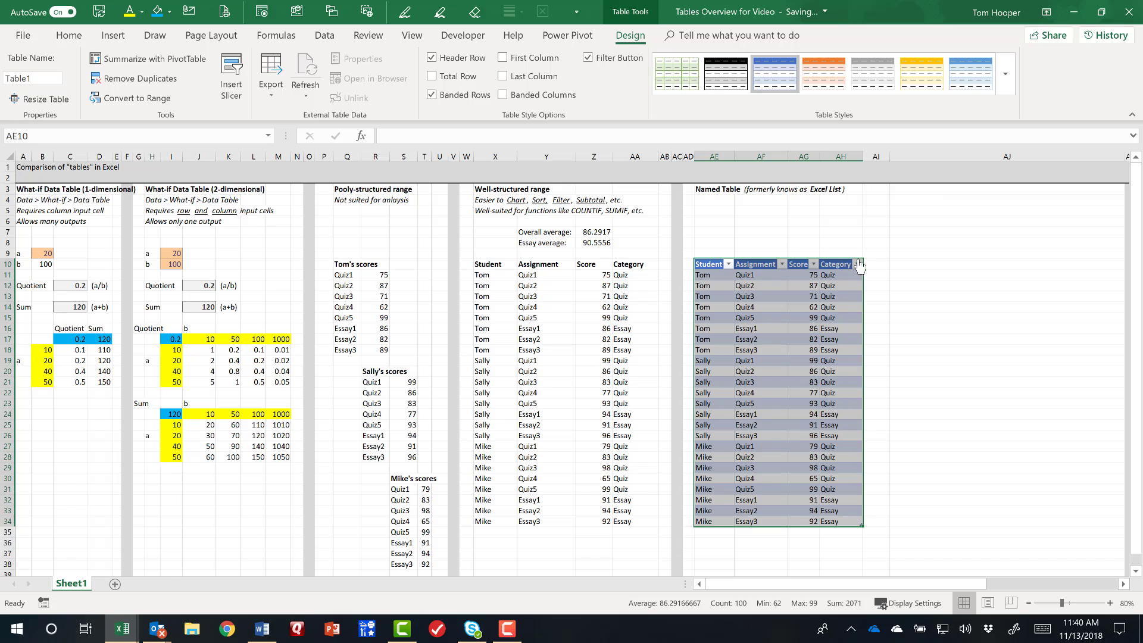
# Turn on filtering for the plain range X10:AA34 and view the filter options of its Student column.
pyautogui.moveTo(859, 266); pyautogui.dragTo(629, 523)
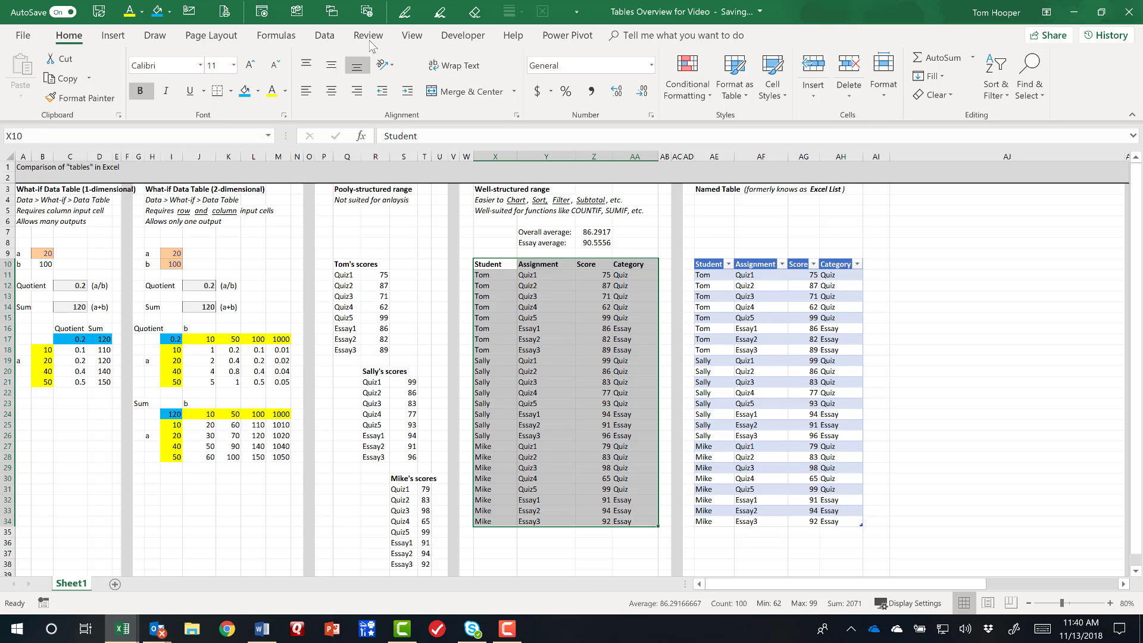
pyautogui.click(325, 37)
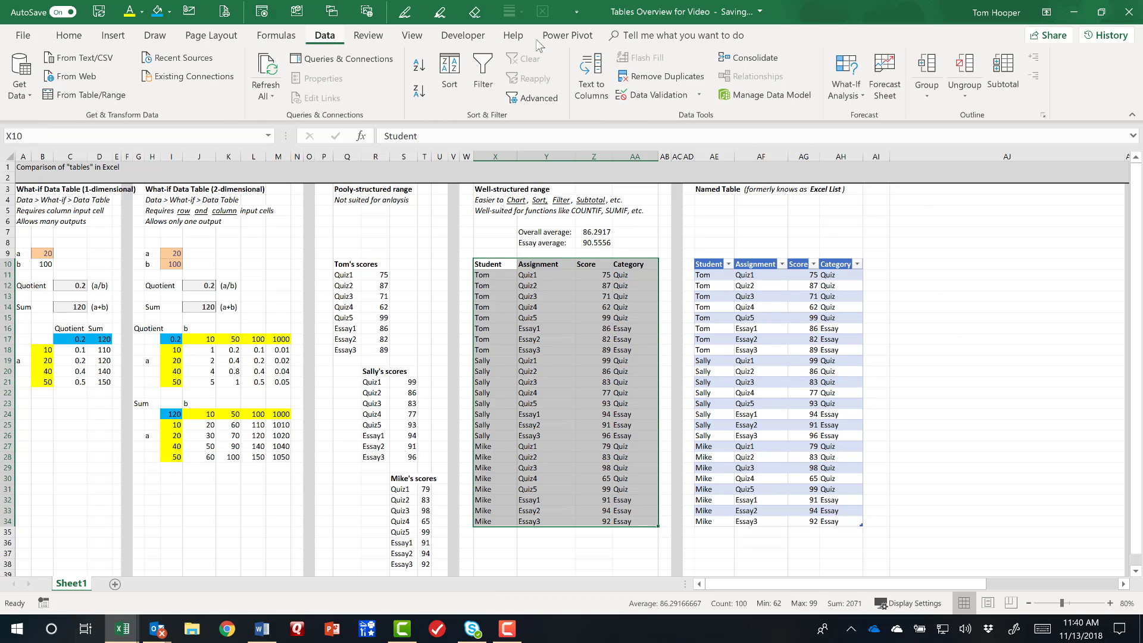
pyautogui.click(486, 79)
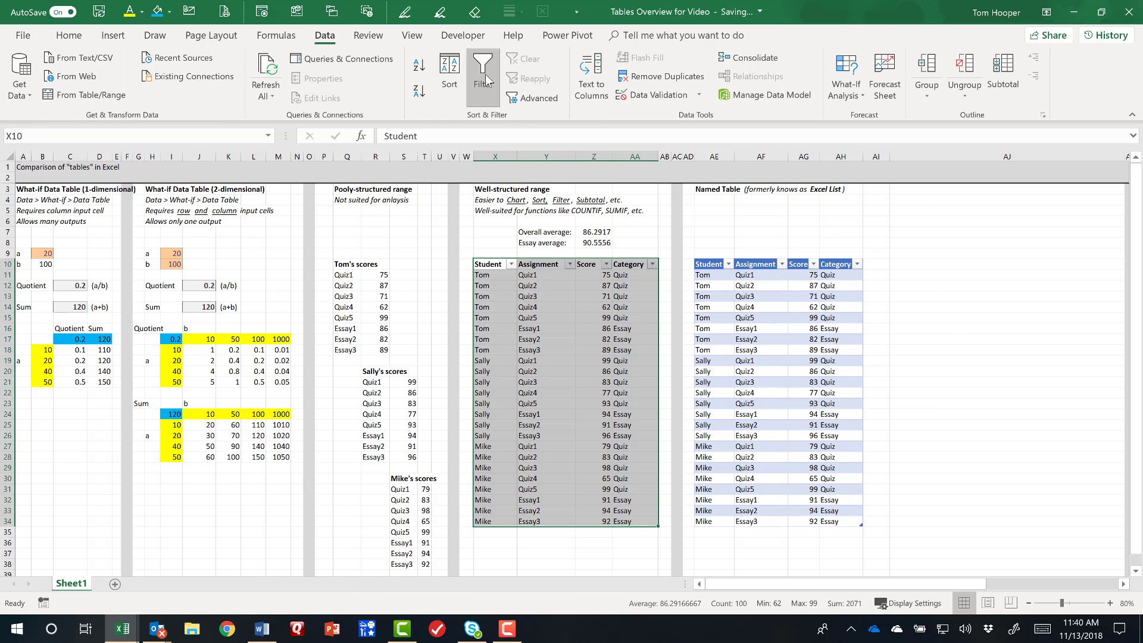
pyautogui.click(511, 265)
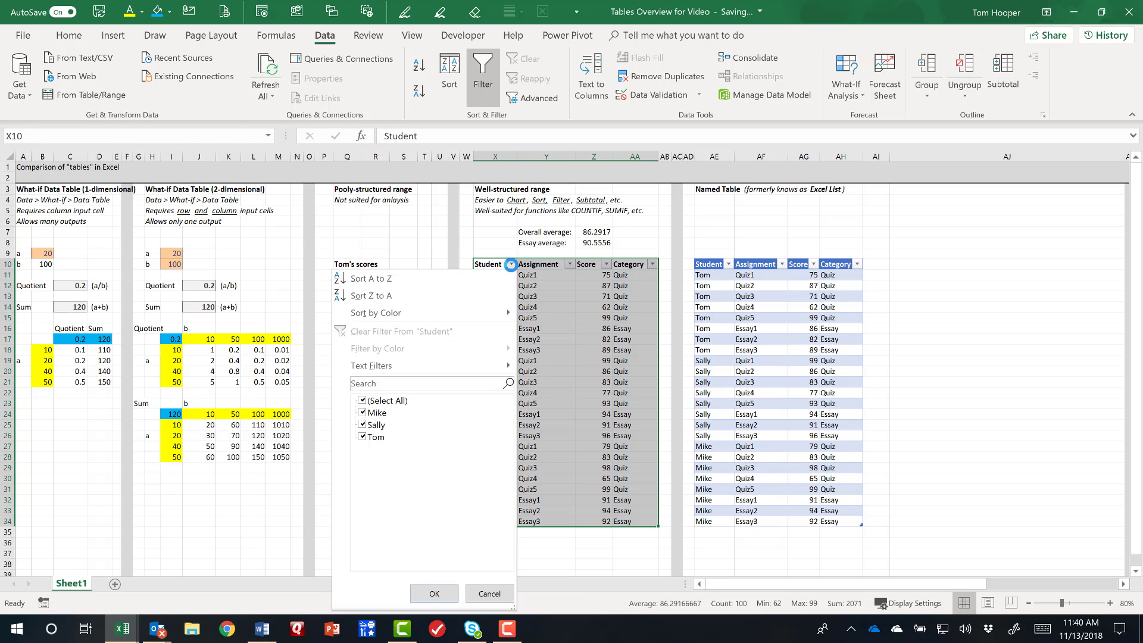
pyautogui.click(511, 264)
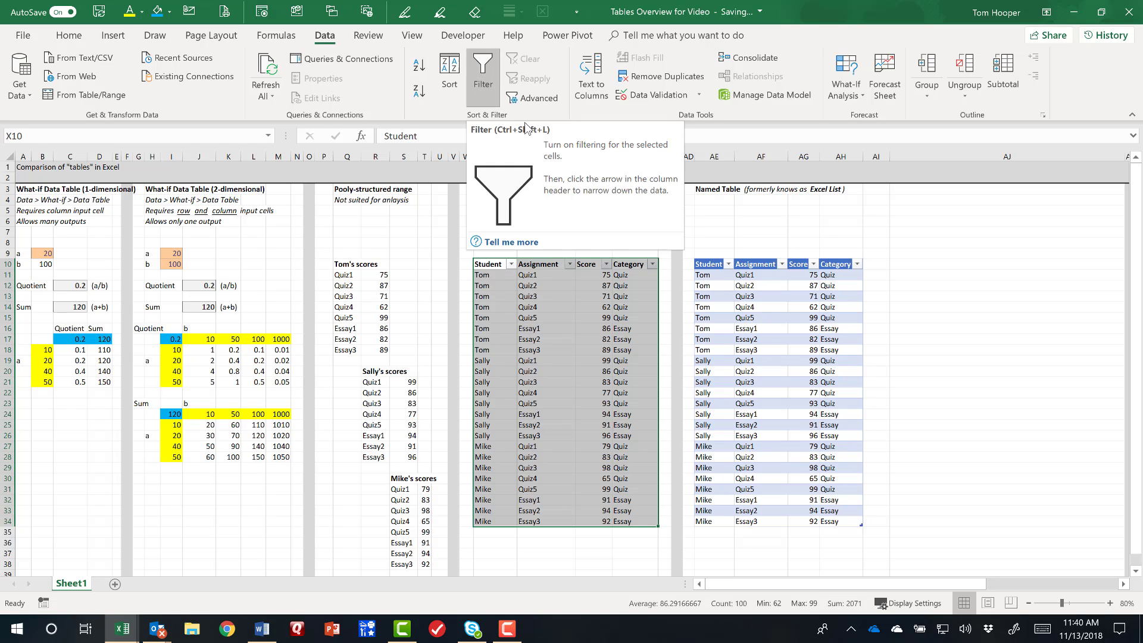
pyautogui.click(766, 265)
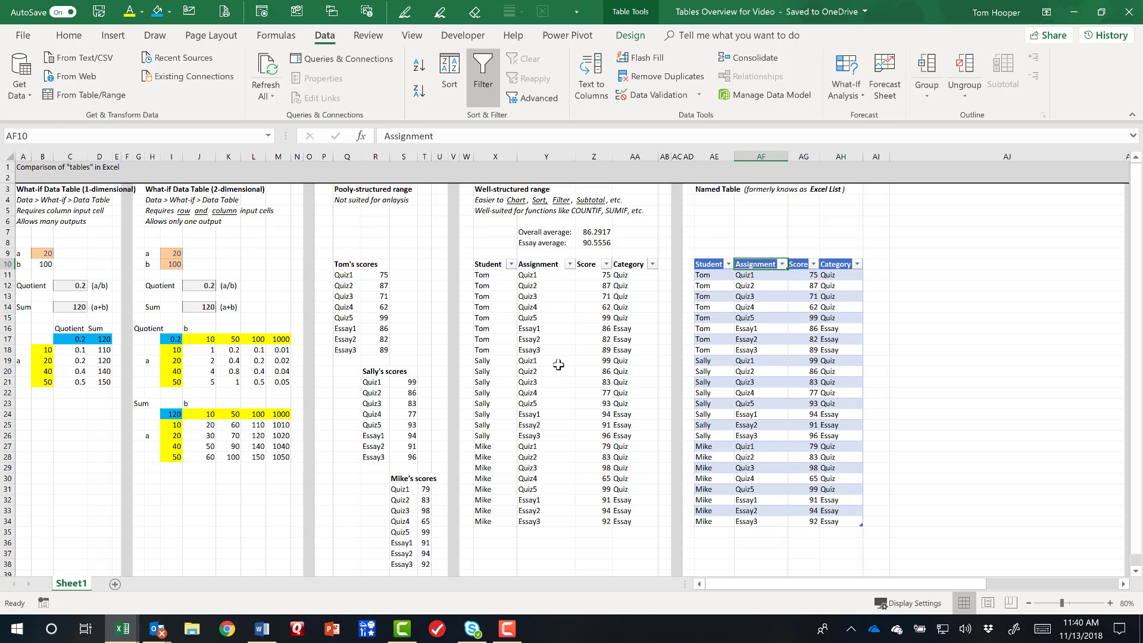
pyautogui.click(760, 393)
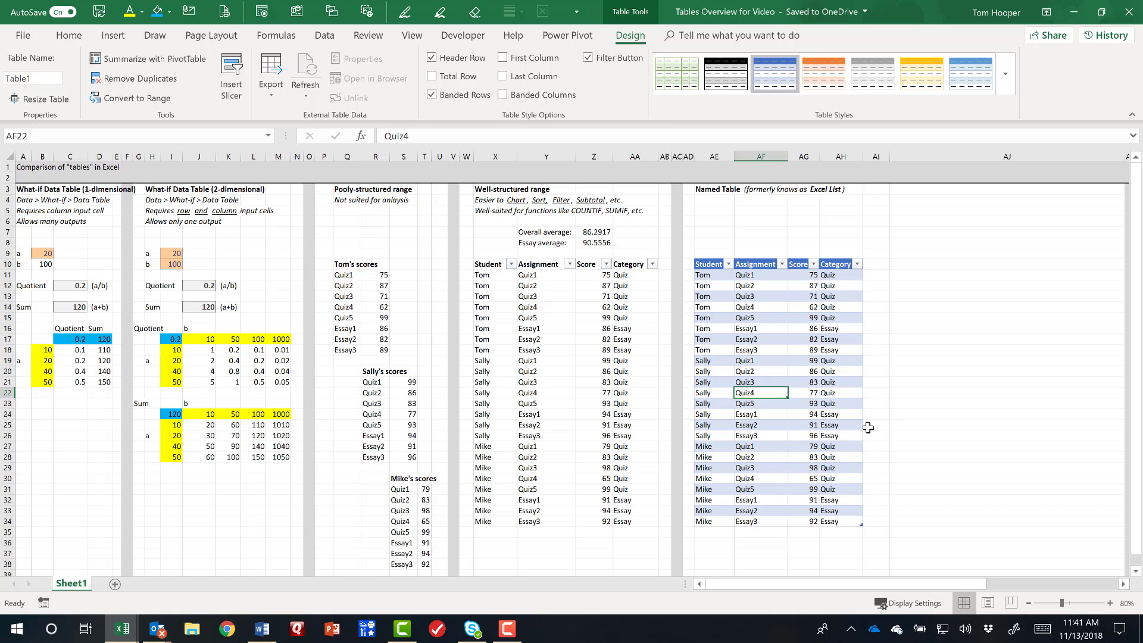
# Delete the score cells Z11:Z12 in the well-structured range, shifting the cells below up.
pyautogui.click(588, 265)
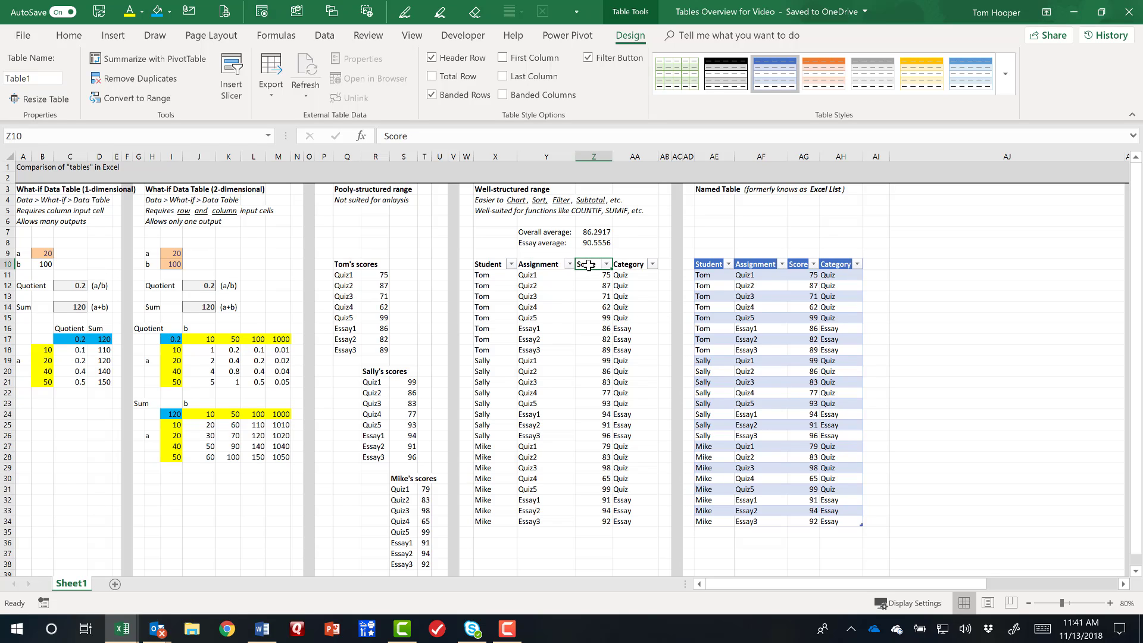
pyautogui.moveTo(588, 275); pyautogui.dragTo(588, 285)
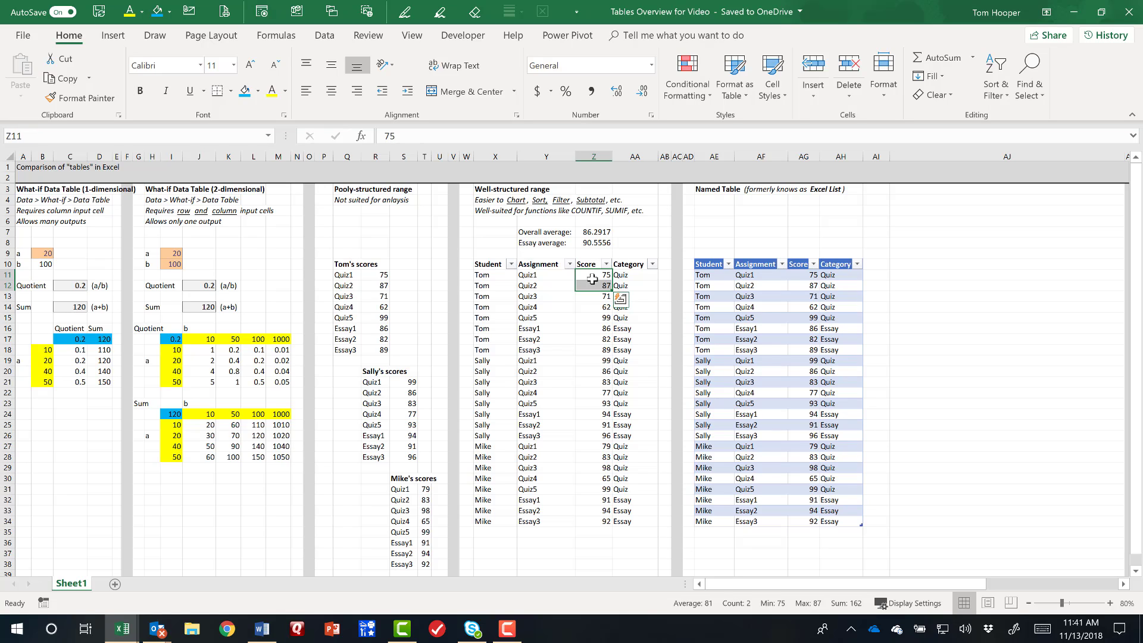
pyautogui.rightClick(592, 279)
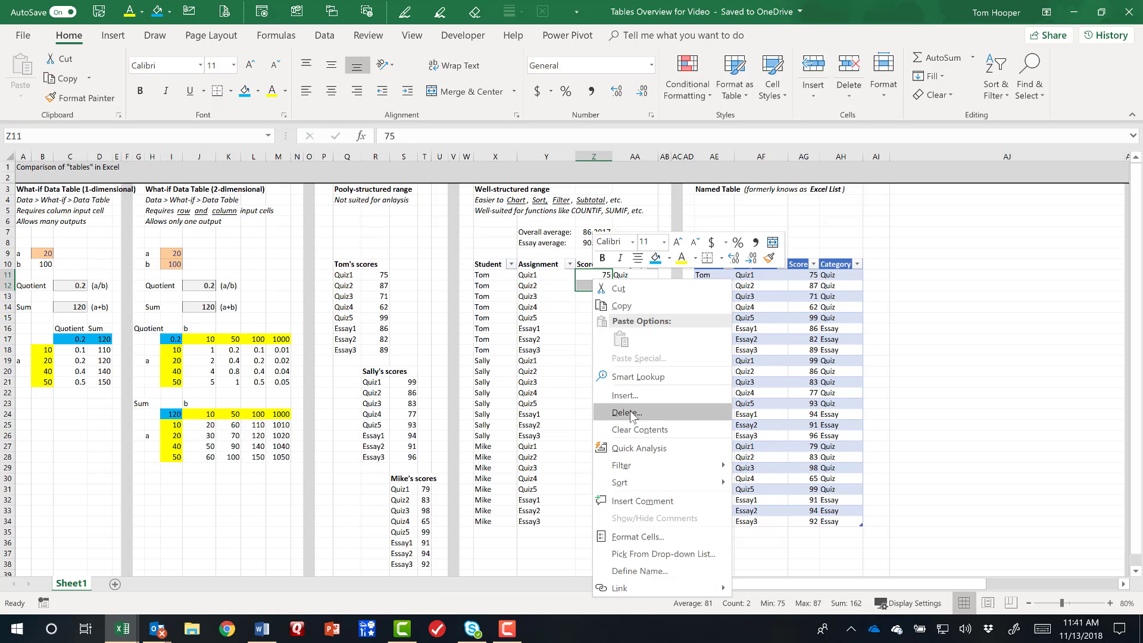
pyautogui.click(631, 413)
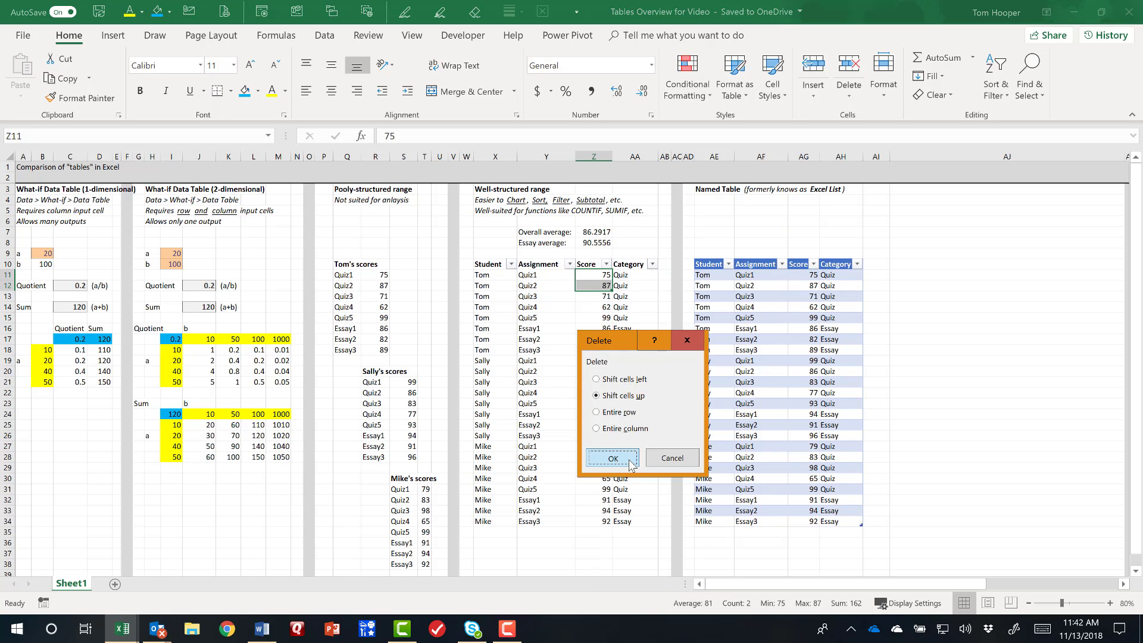
pyautogui.click(631, 456)
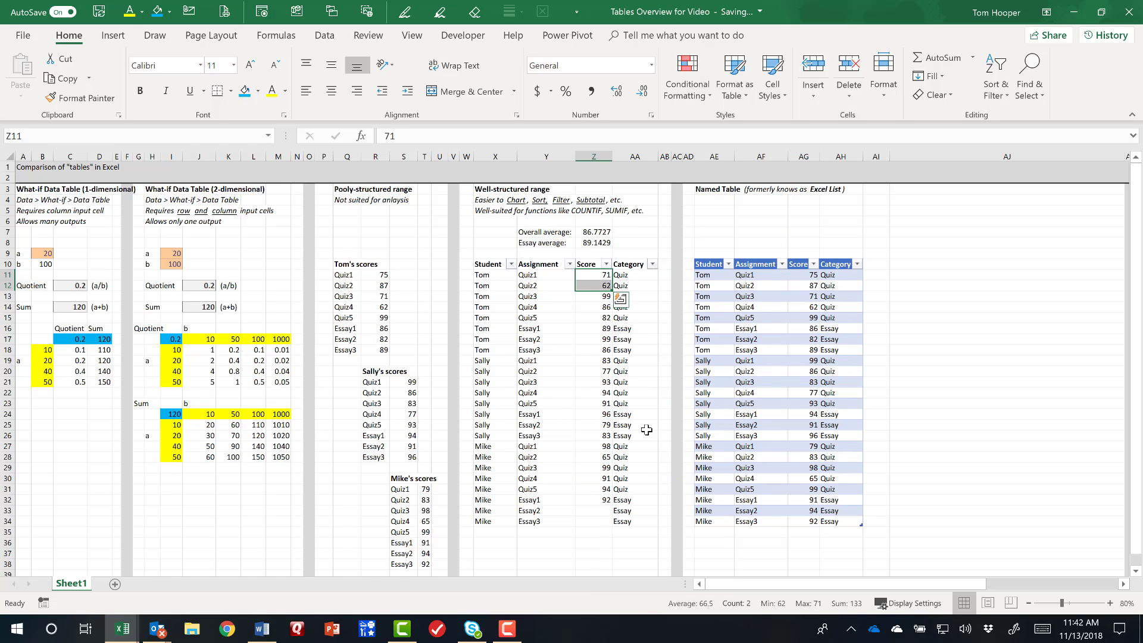
# Examine how the scores in column Z line up with the students and assignments in the well-structured range.
pyautogui.click(593, 499)
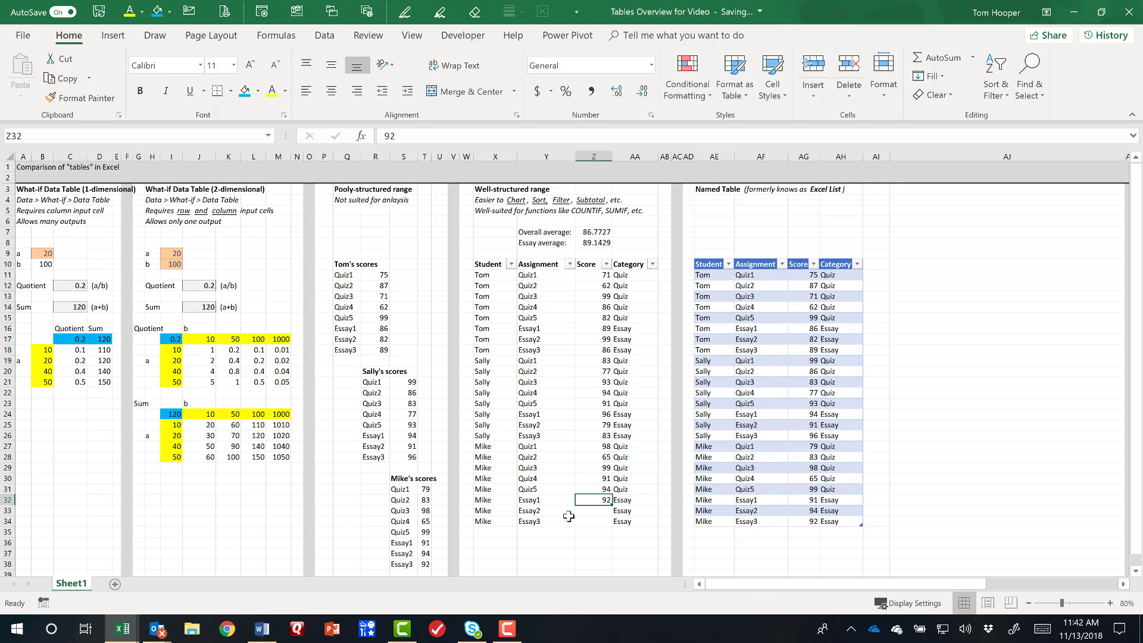
pyautogui.moveTo(503, 523); pyautogui.dragTo(596, 457)
pyautogui.click(586, 501)
pyautogui.click(541, 500)
pyautogui.click(597, 457)
pyautogui.press('Up')
pyautogui.press('Up')
pyautogui.press('Up')
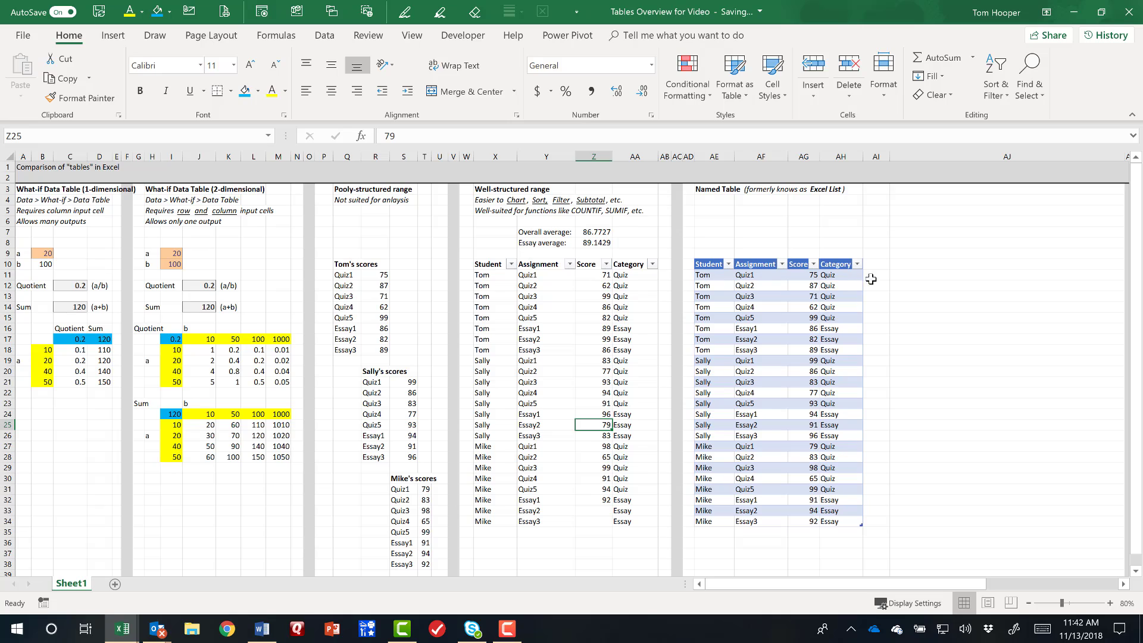
# Inspect the deletion options for score cells AG11:AG12 in the named table without deleting anything.
pyautogui.moveTo(804, 277); pyautogui.dragTo(804, 283)
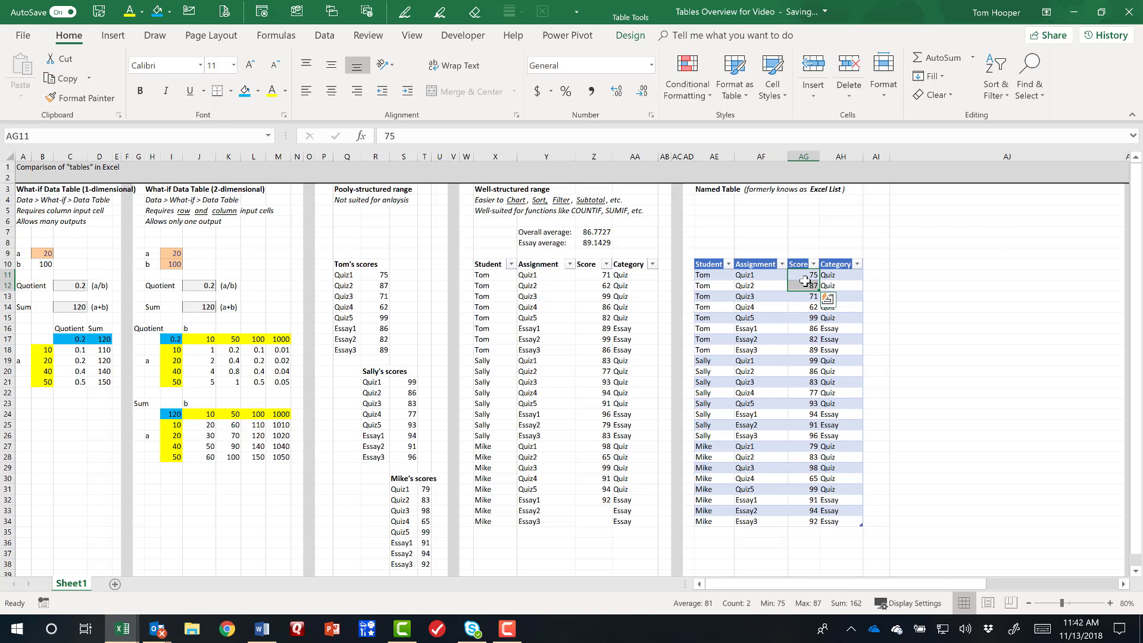
pyautogui.rightClick(804, 282)
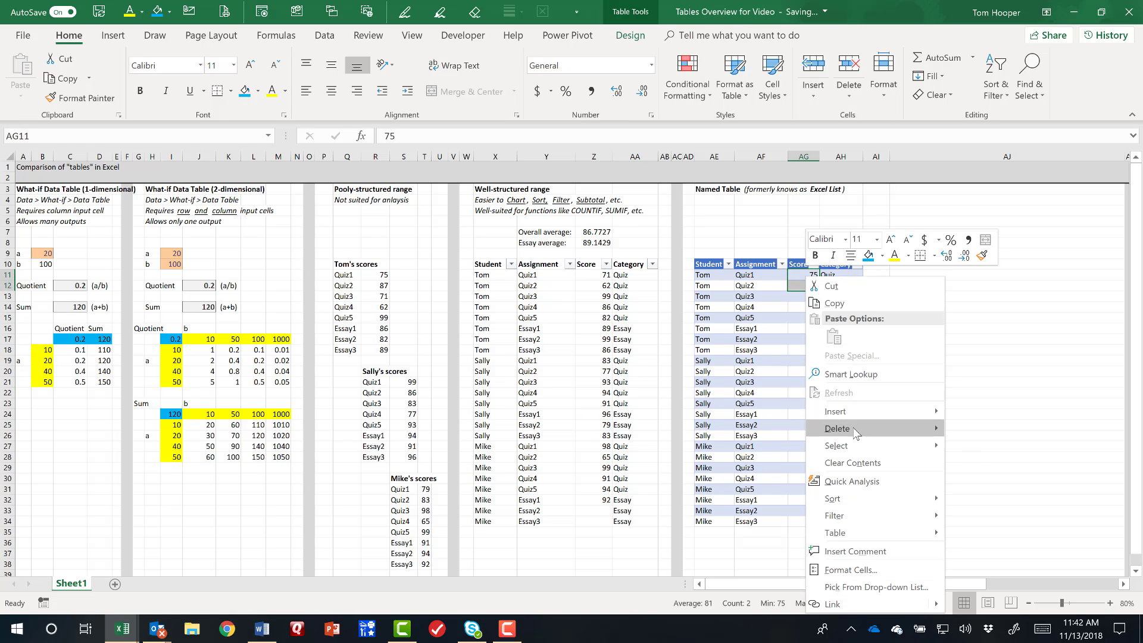
pyautogui.moveTo(858, 427)
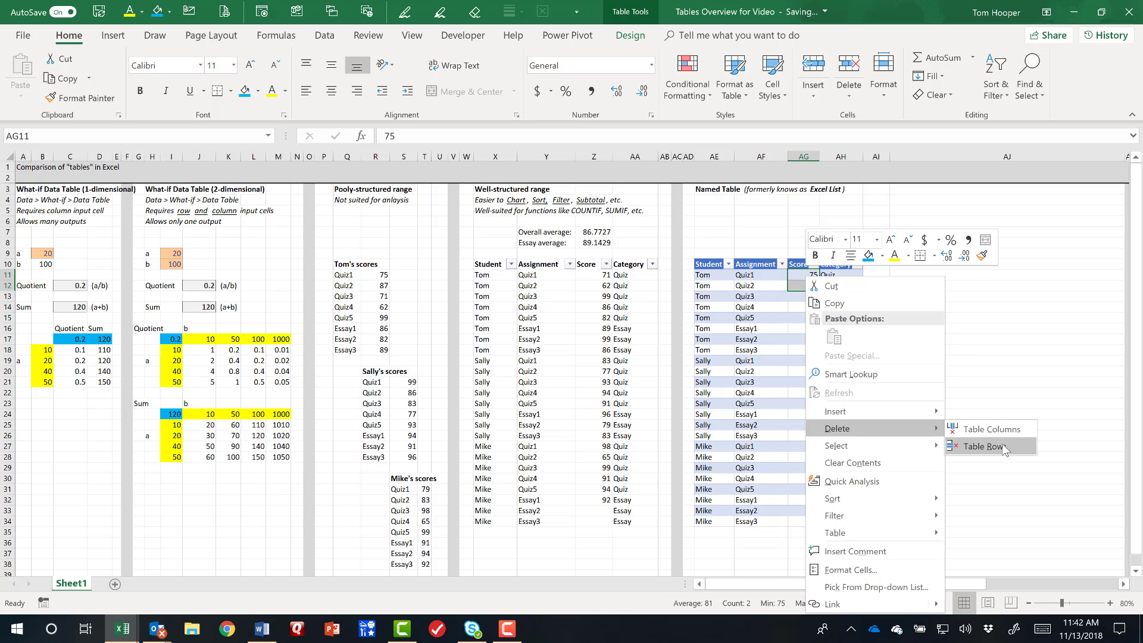
pyautogui.click(578, 271)
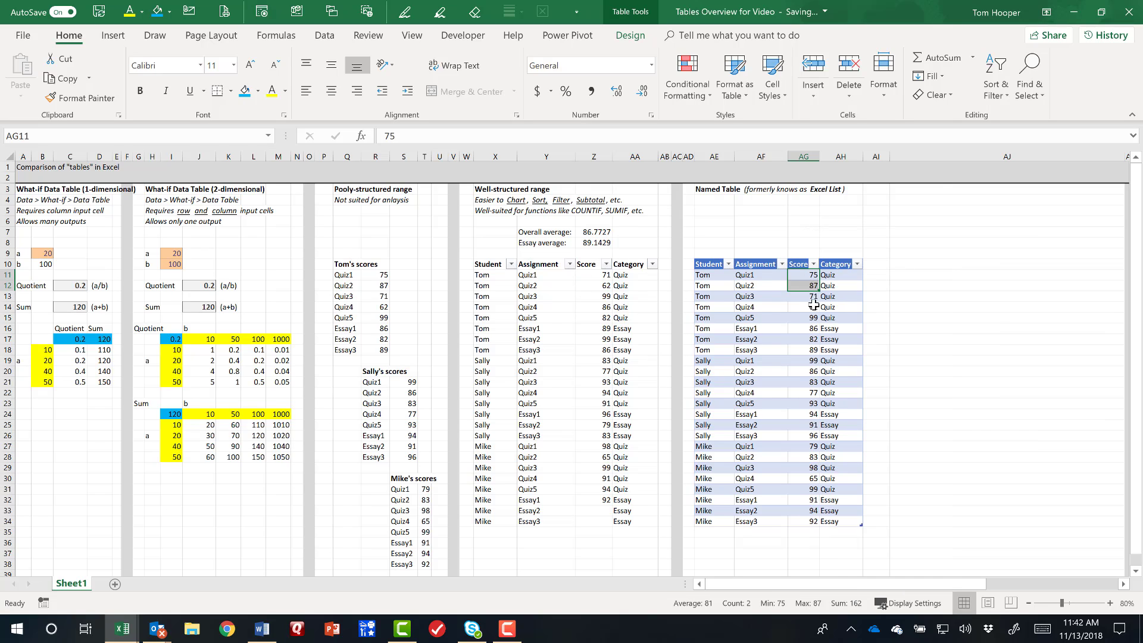
# Undo the deletion of score cells Z11:Z12 in the well-structured range.
pyautogui.click(593, 295)
pyautogui.hotkey('ctrl', 'z')
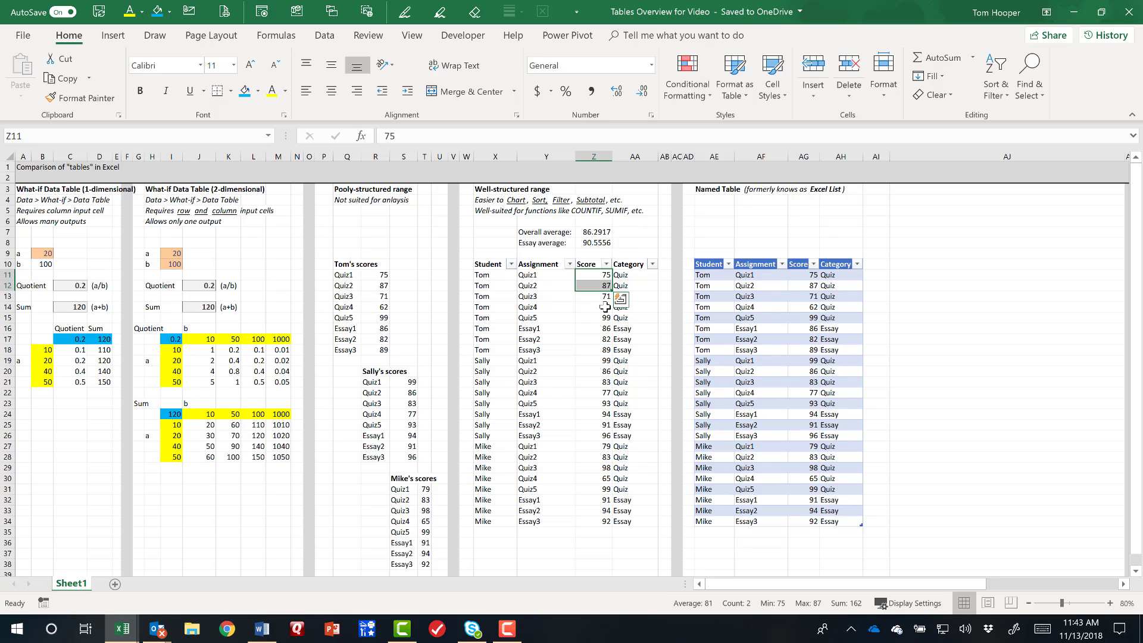
pyautogui.click(604, 307)
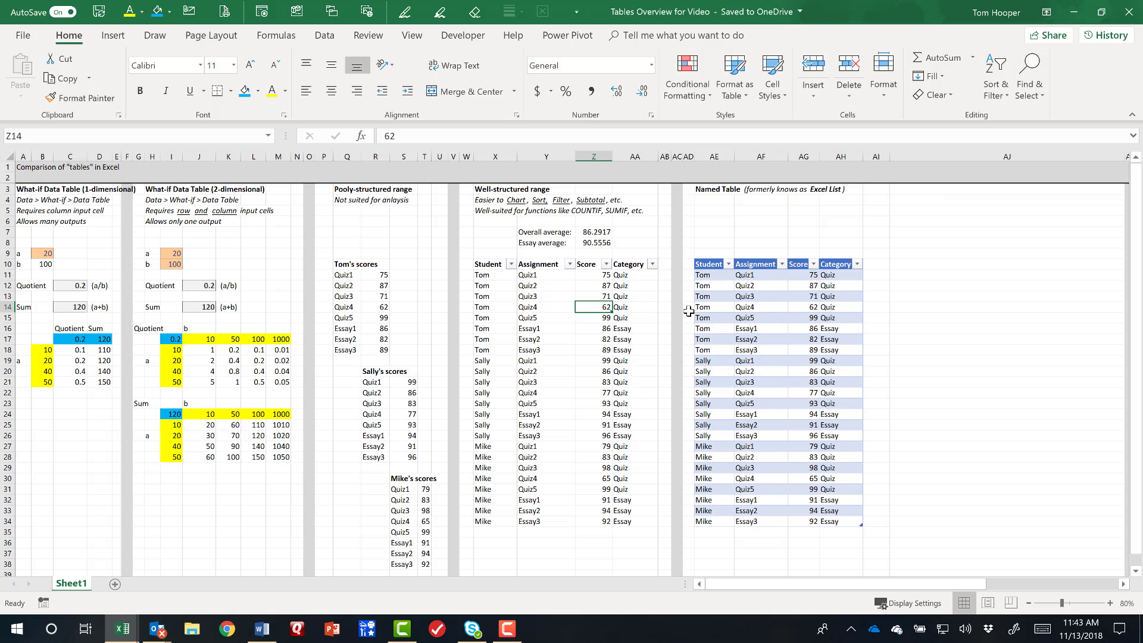
# Sort only the Score column Z10:Z34 of the well-structured range smallest to largest without expanding the selection, and undo the sort.
pyautogui.click(588, 275)
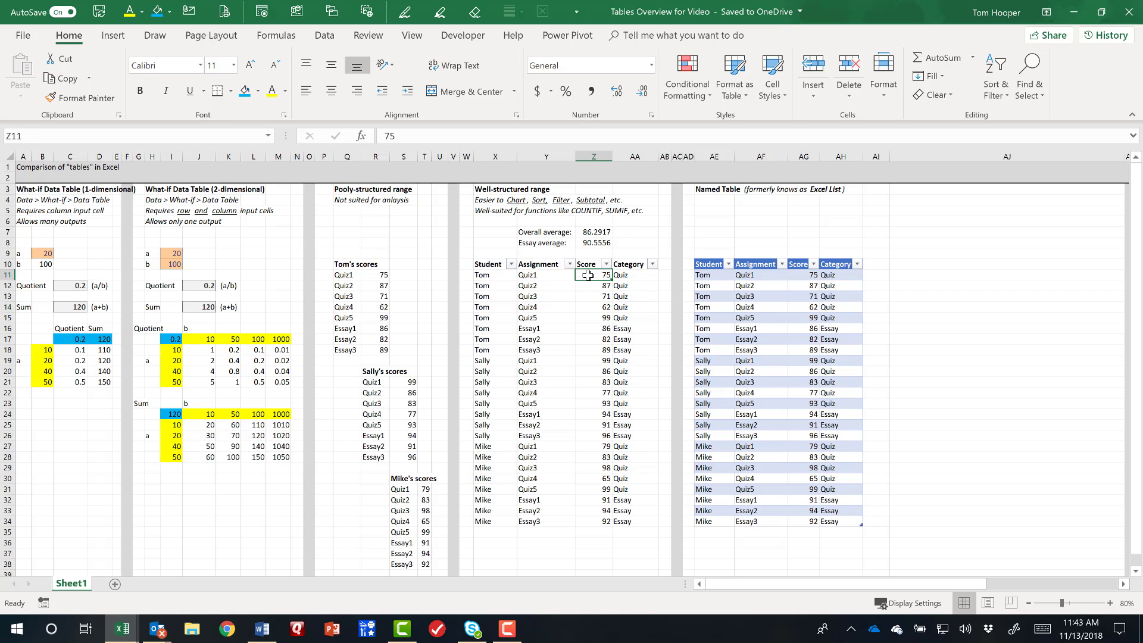
pyautogui.moveTo(587, 265); pyautogui.dragTo(593, 523)
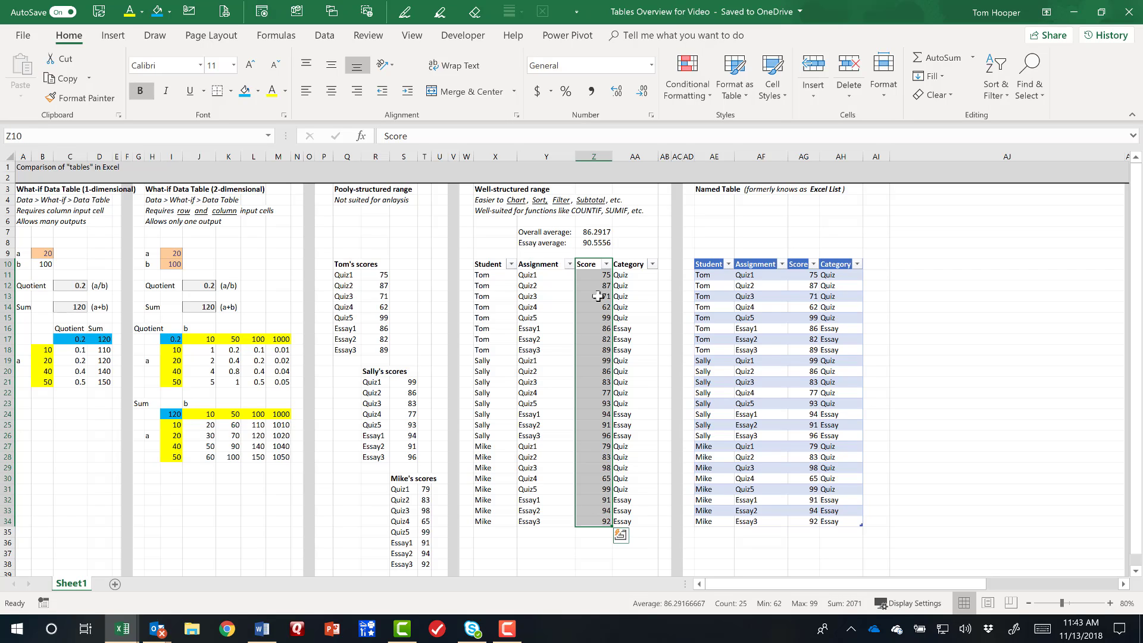
pyautogui.click(324, 35)
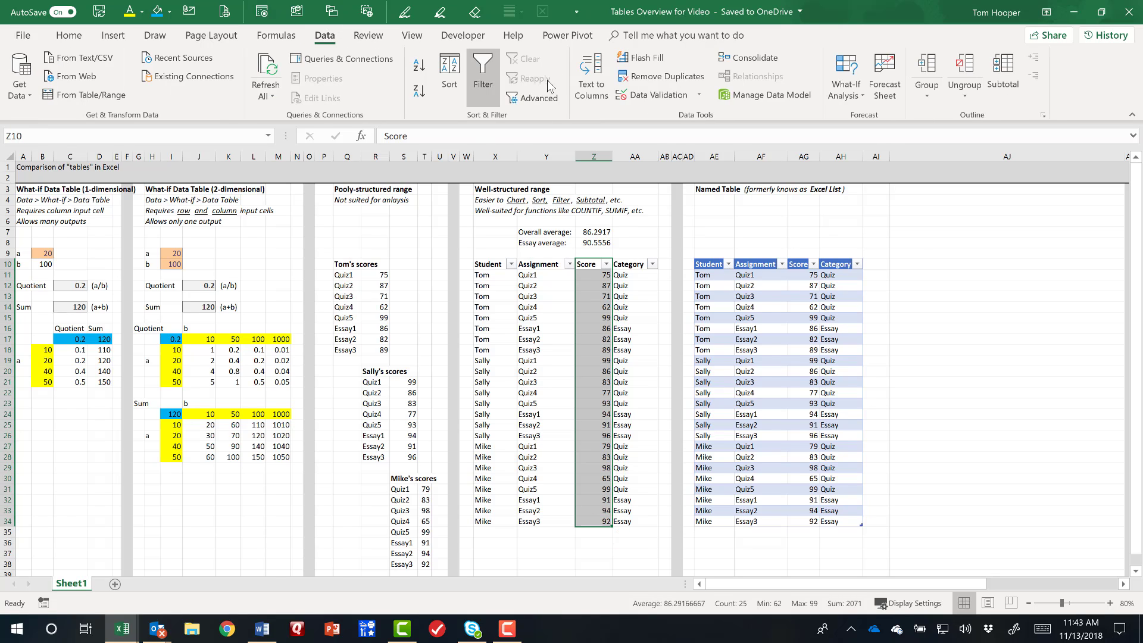
pyautogui.click(458, 84)
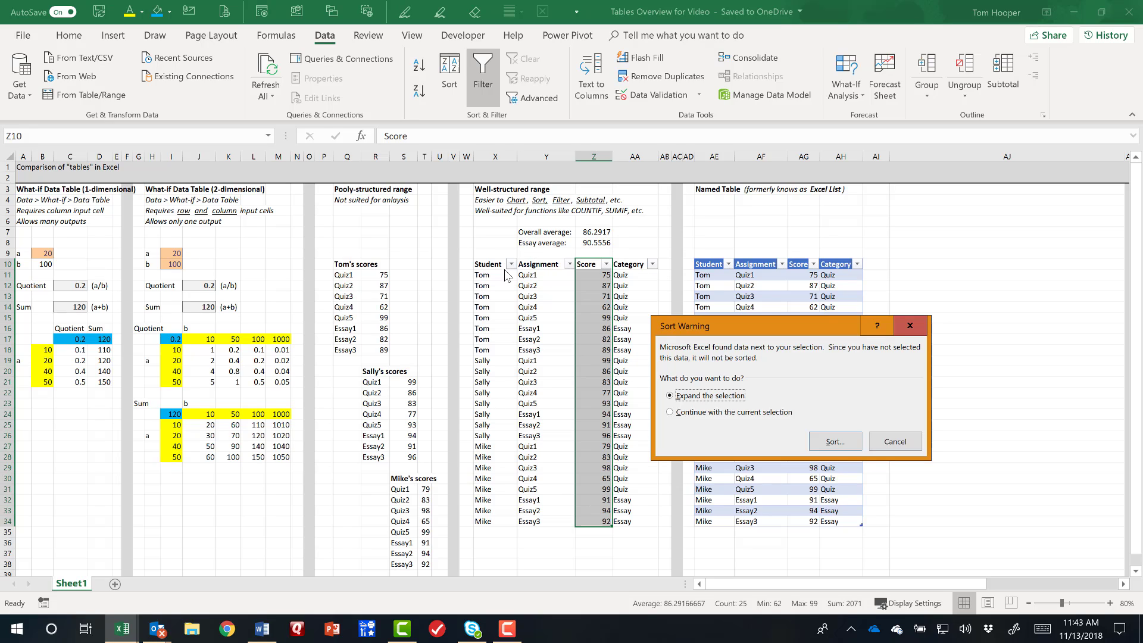
pyautogui.click(695, 413)
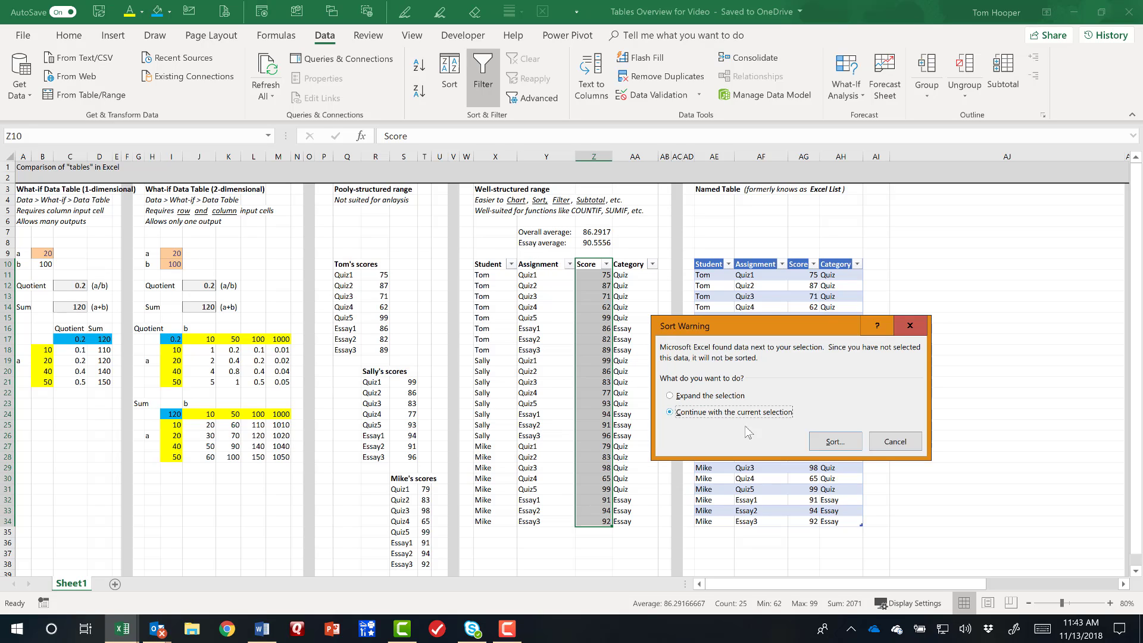
pyautogui.click(834, 442)
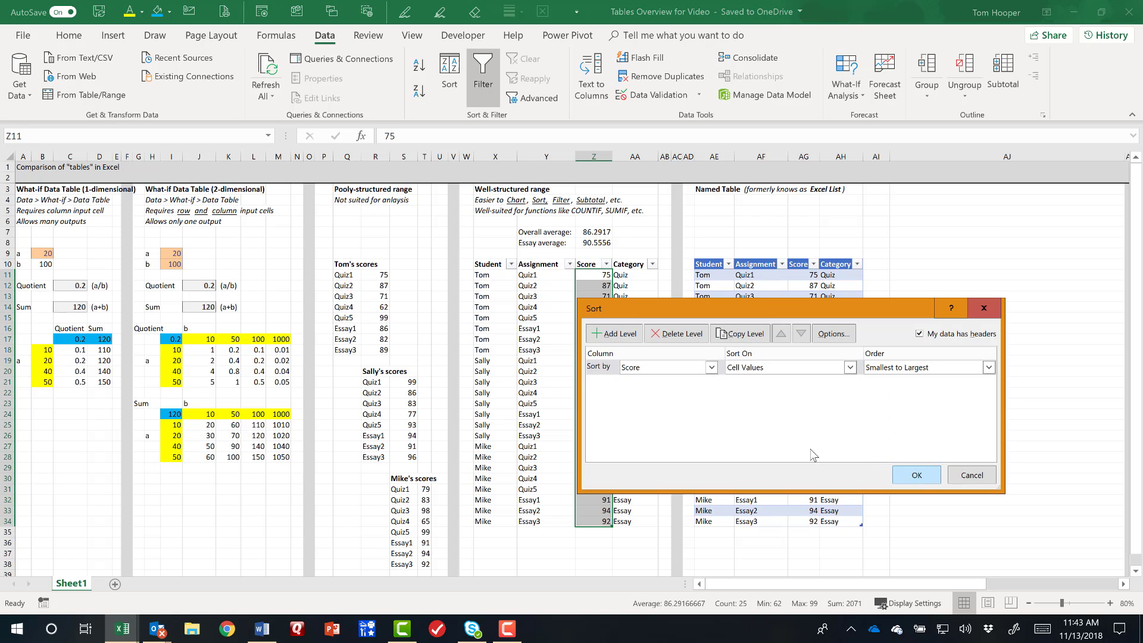
pyautogui.click(917, 475)
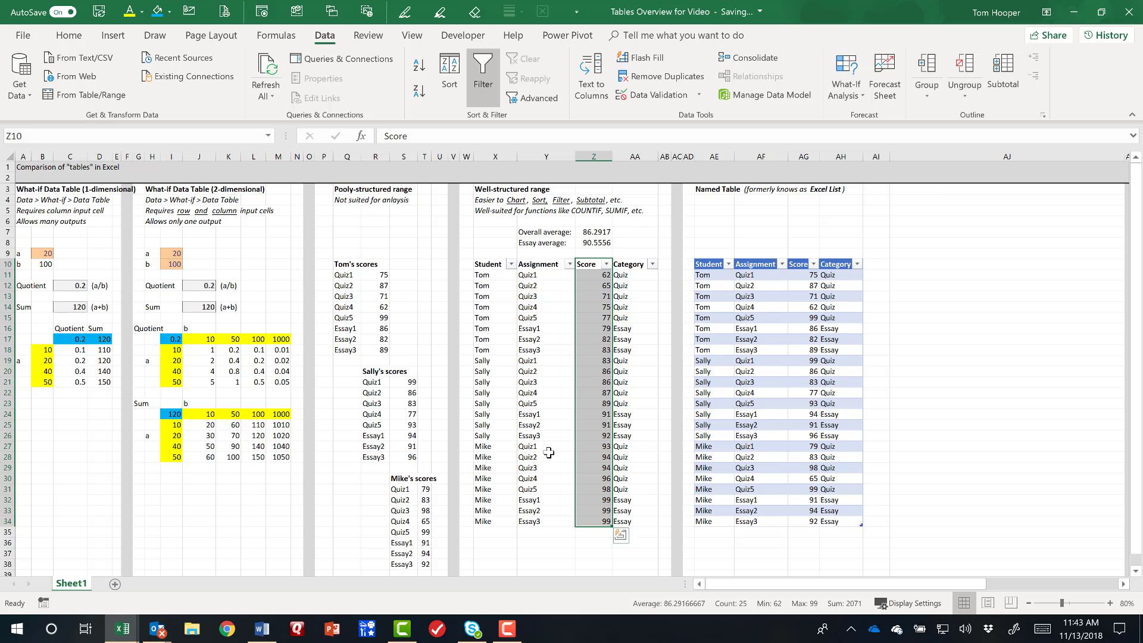
pyautogui.hotkey('ctrl', 'z')
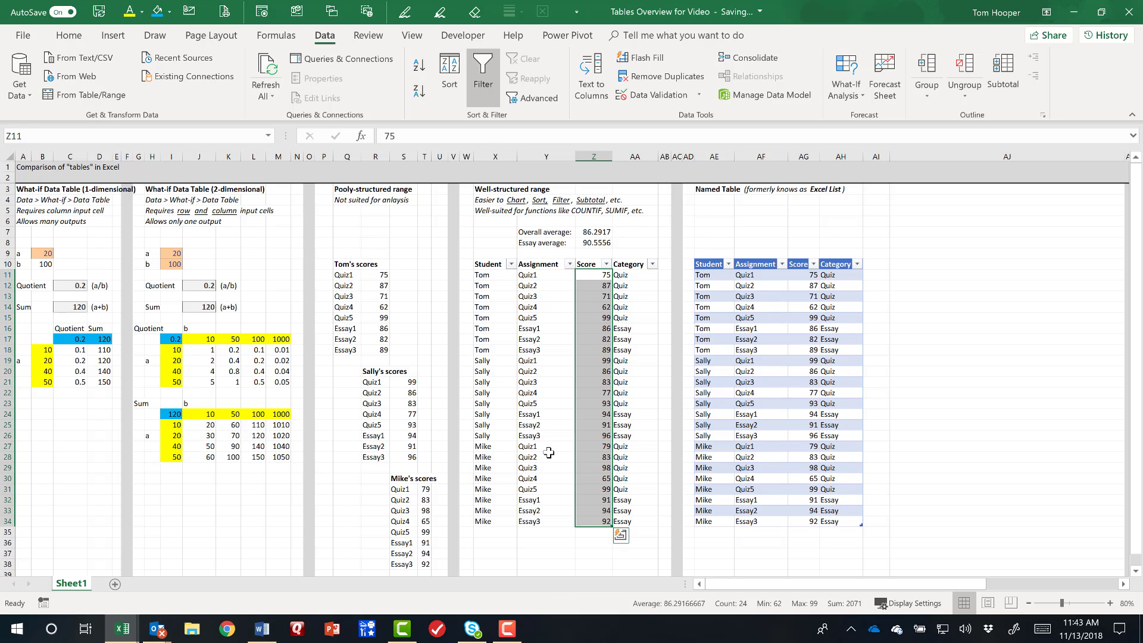
# Sort the named table by Score from smallest to largest, and undo the sort to restore the original row order.
pyautogui.rightClick(800, 275)
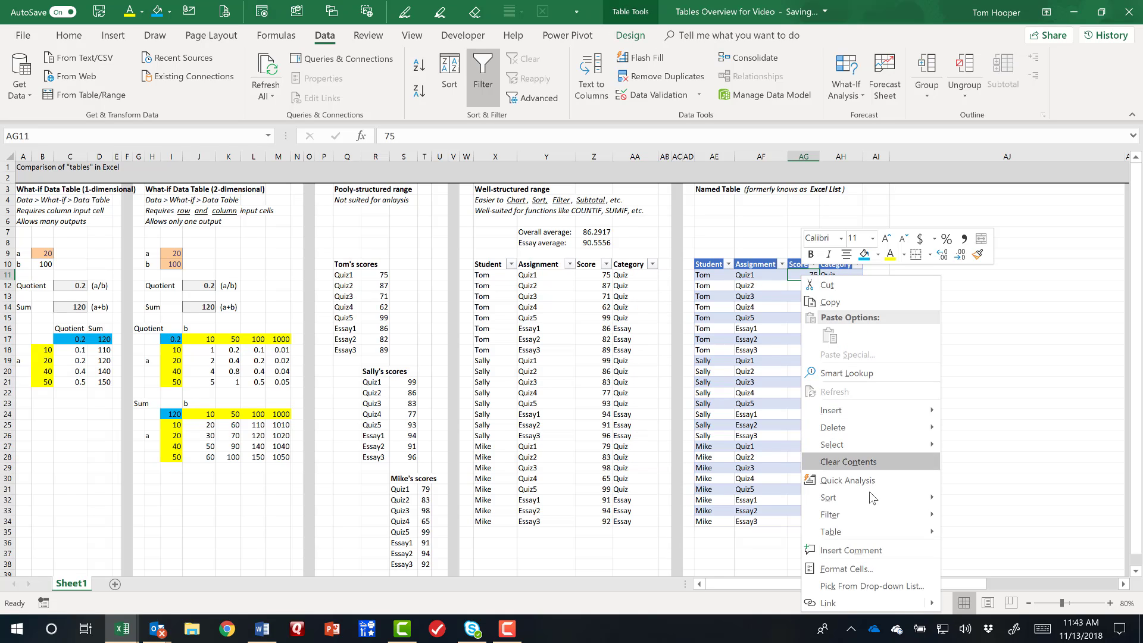
pyautogui.moveTo(939, 502)
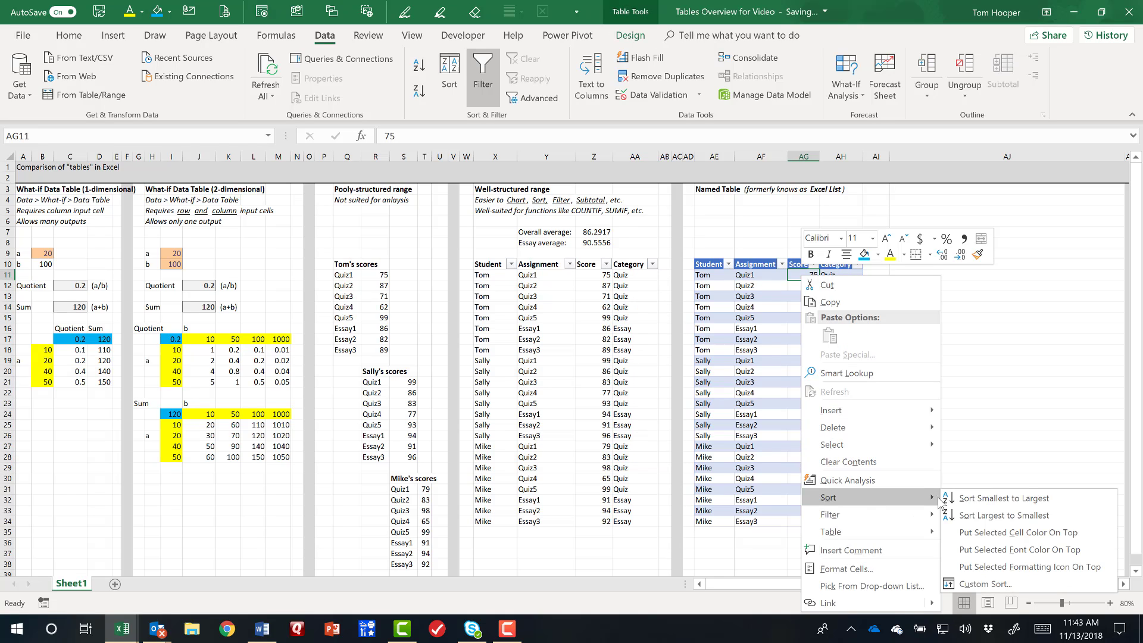
pyautogui.click(1019, 501)
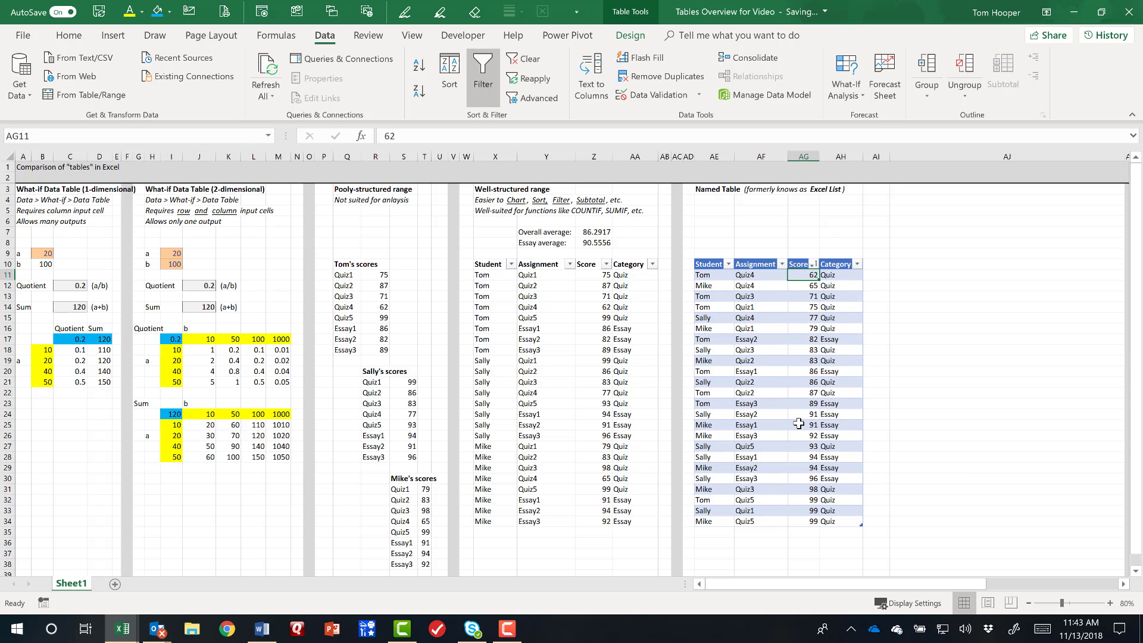
pyautogui.hotkey('ctrl', 'z')
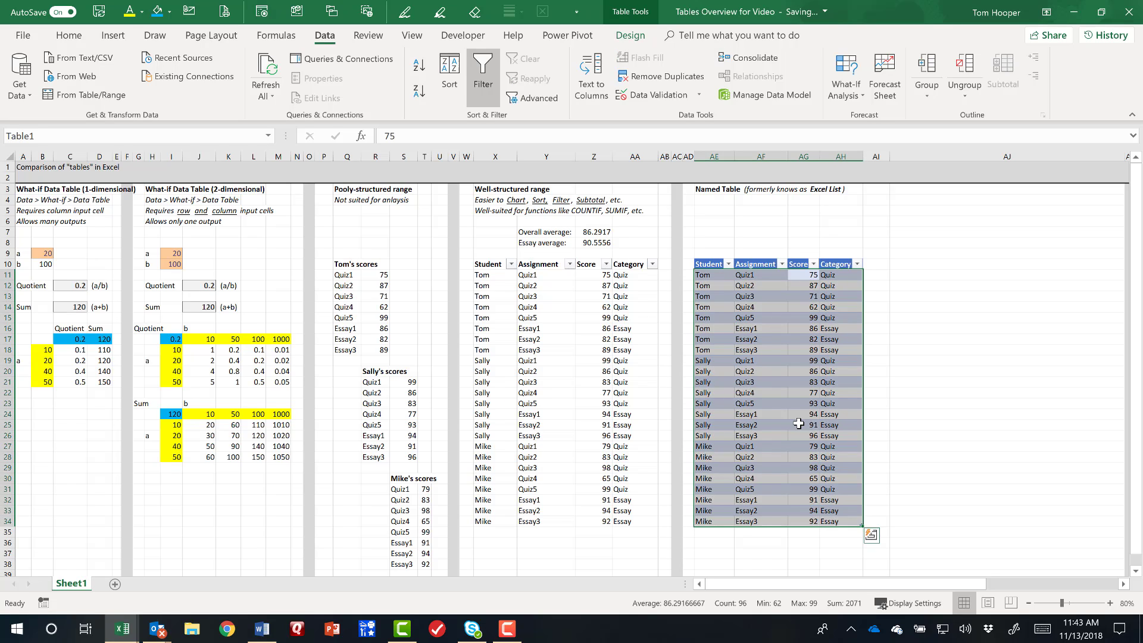
pyautogui.click(798, 290)
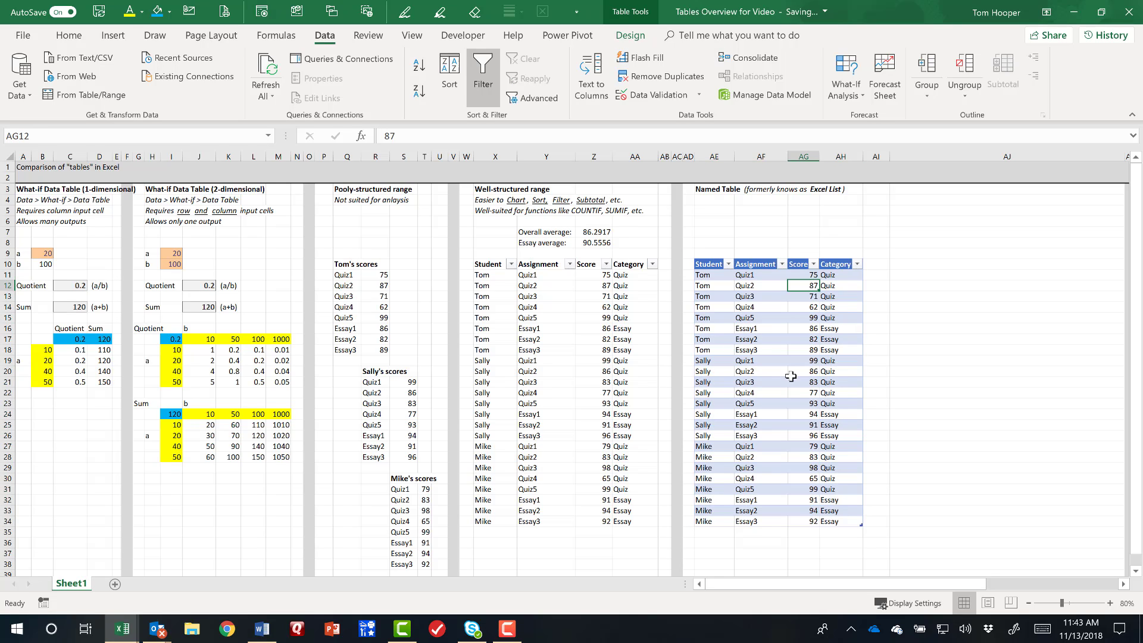
# Enter the label "Overall average" in cell AF7 above the named table.
pyautogui.click(782, 232)
pyautogui.write('Overall average:')
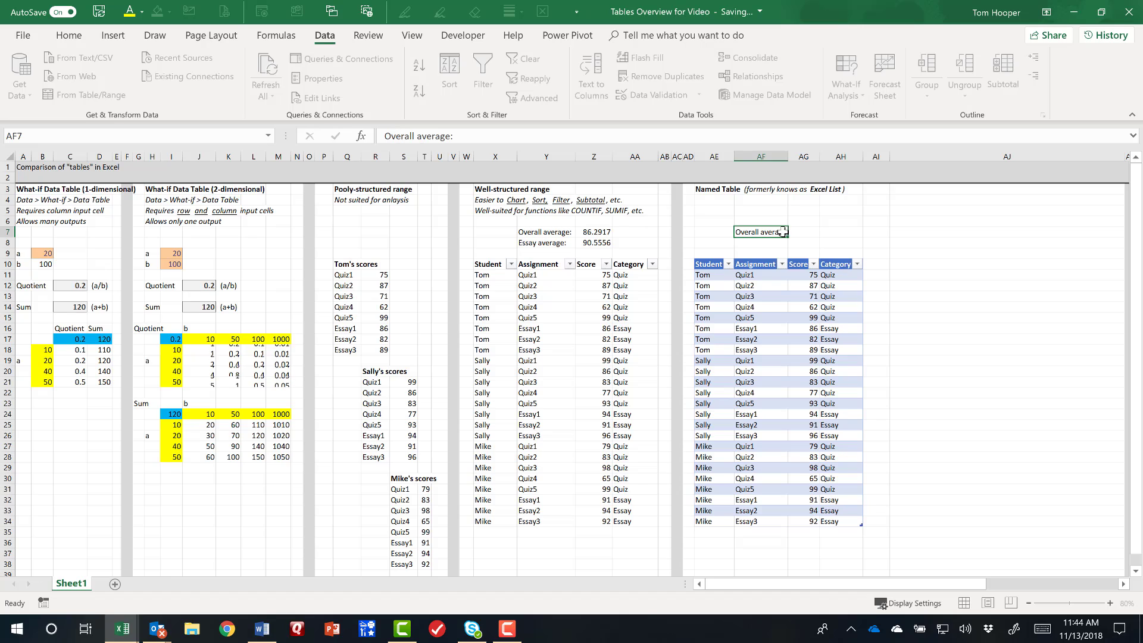
pyautogui.press('Tab')
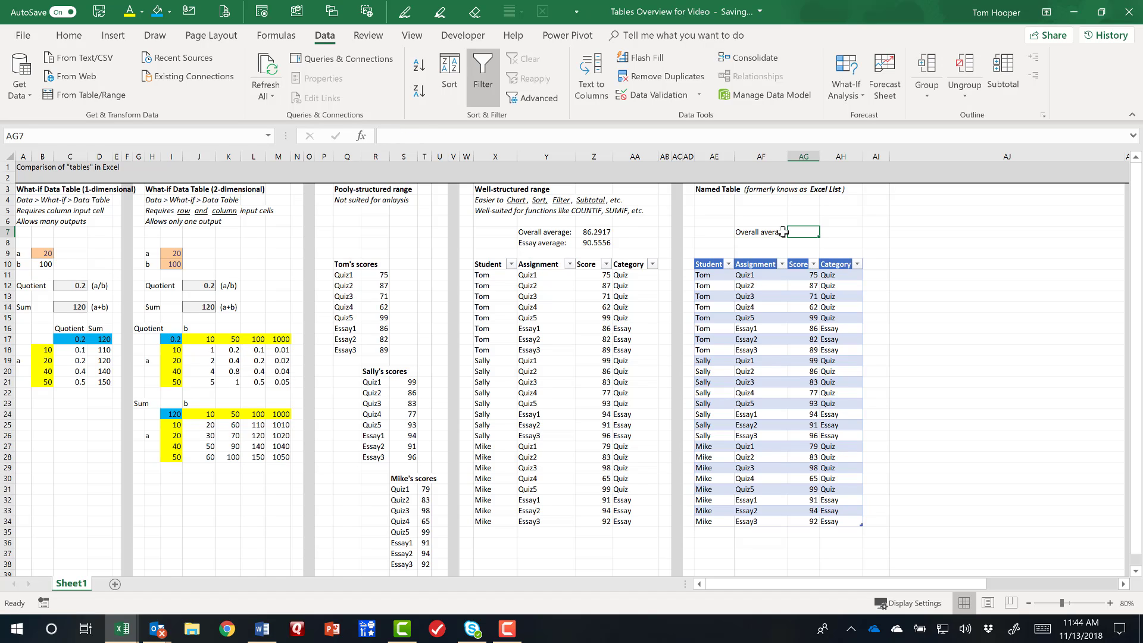
# Calculate the average of the named table's scores AG11:AG34 in AG7 with AVERAGE, and compare its formula with the one in Z7.
pyautogui.write('=average')
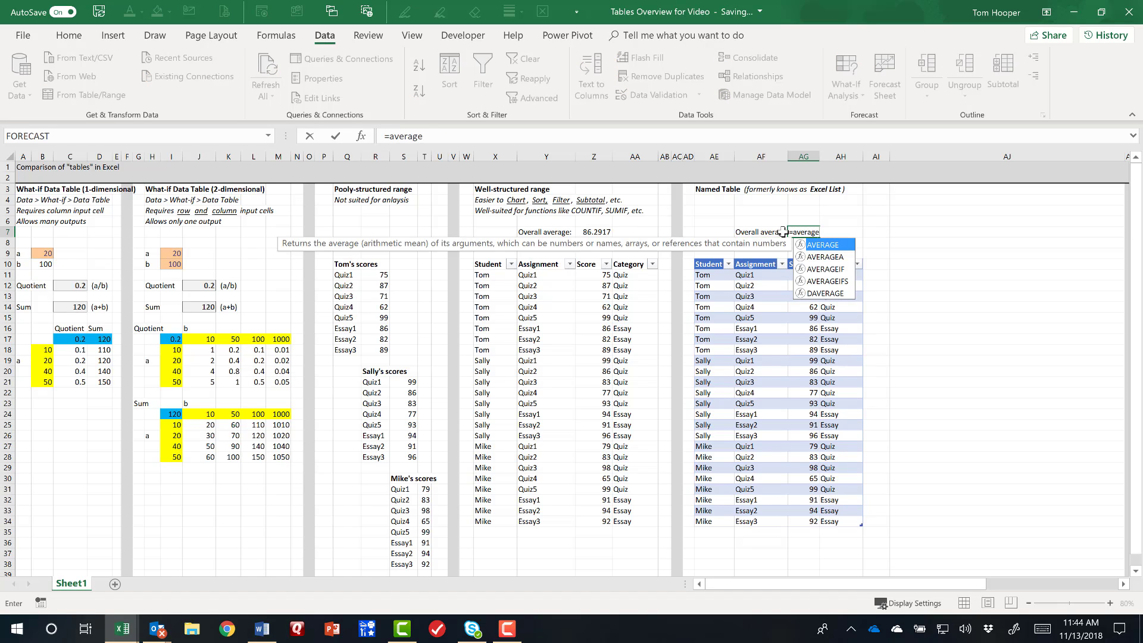
pyautogui.write('(')
pyautogui.press('Down')
pyautogui.press('Down')
pyautogui.press('Down')
pyautogui.press('Down')
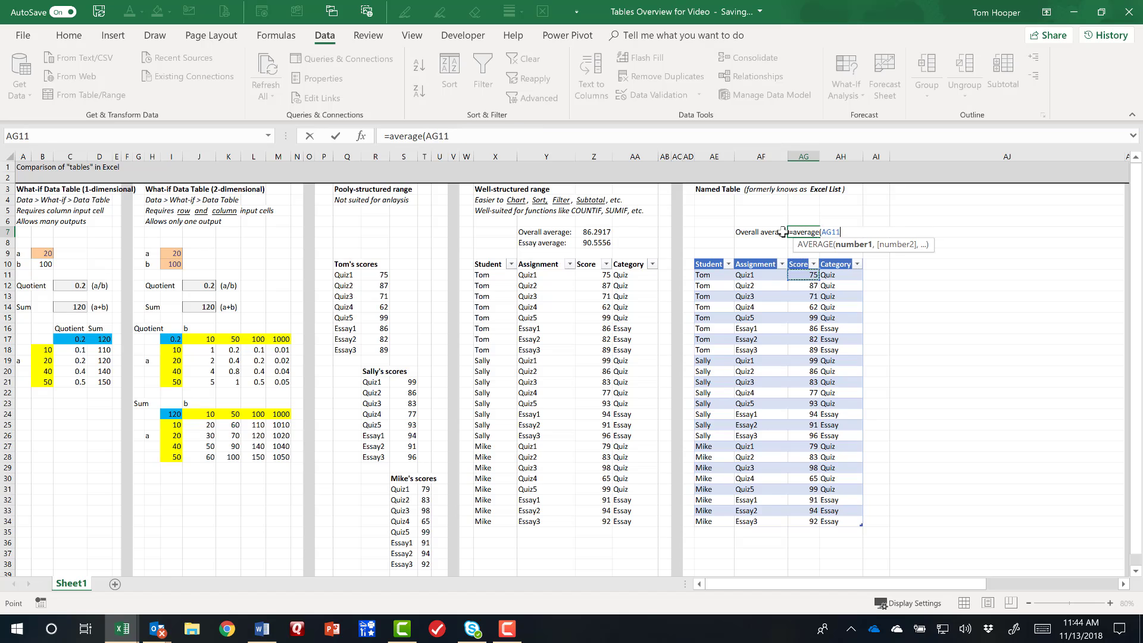
pyautogui.hotkey('ctrl', 'shift', 'Down')
pyautogui.press('Return')
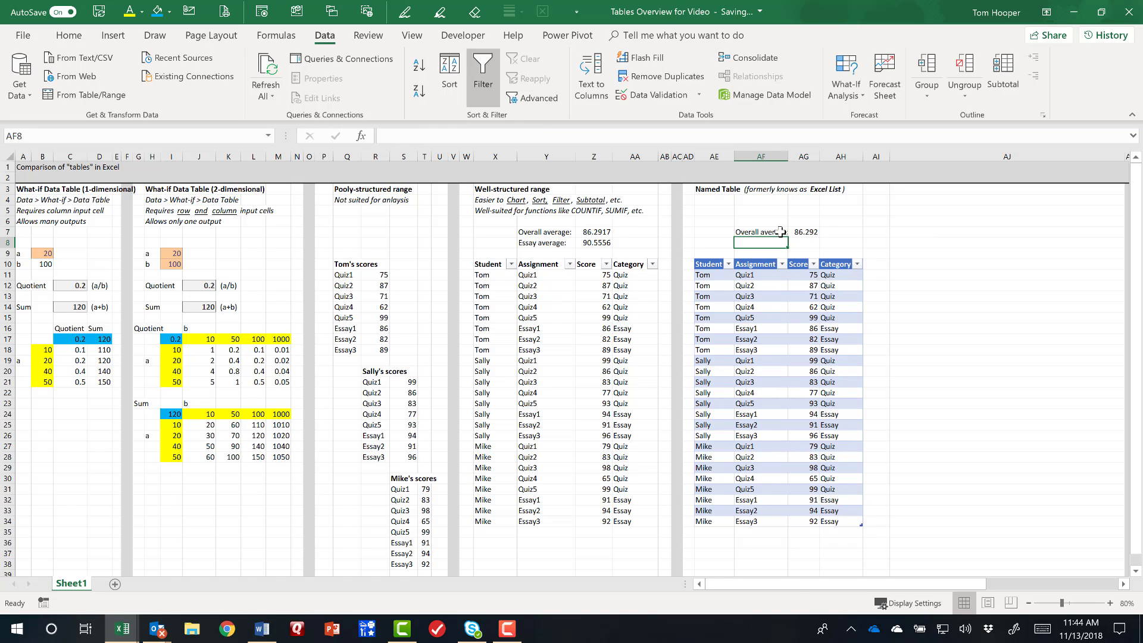
pyautogui.click(597, 232)
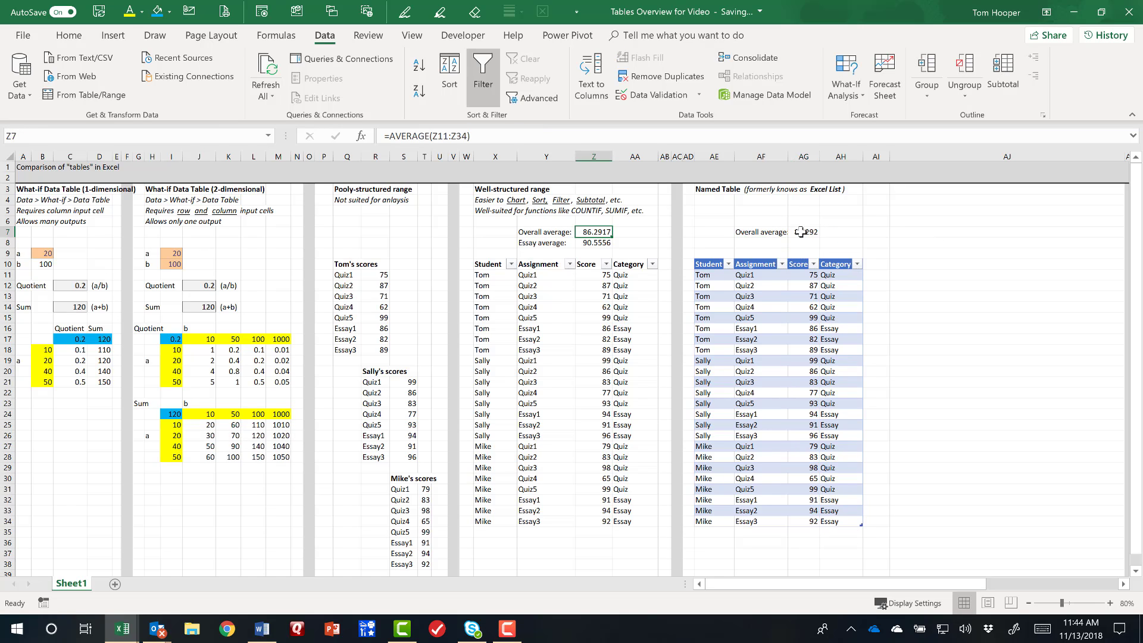
pyautogui.click(805, 232)
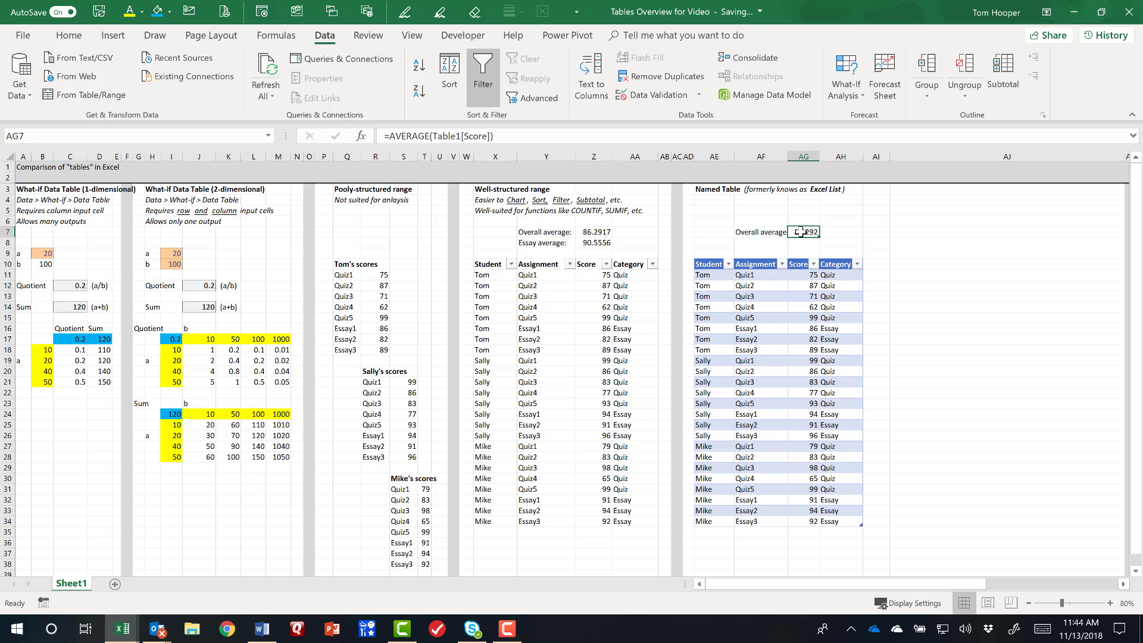
# Add row 35 to the well-structured range for the last listed student: assignment Essay4, score 0, category Essay.
pyautogui.click(492, 533)
pyautogui.write('Mike')
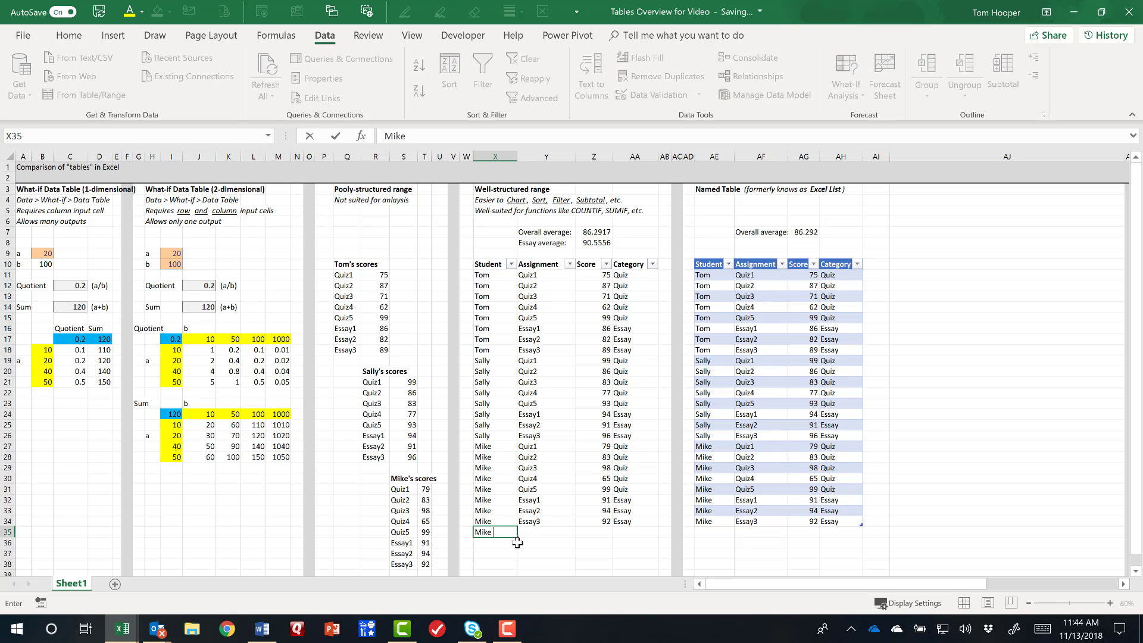
pyautogui.press('Tab')
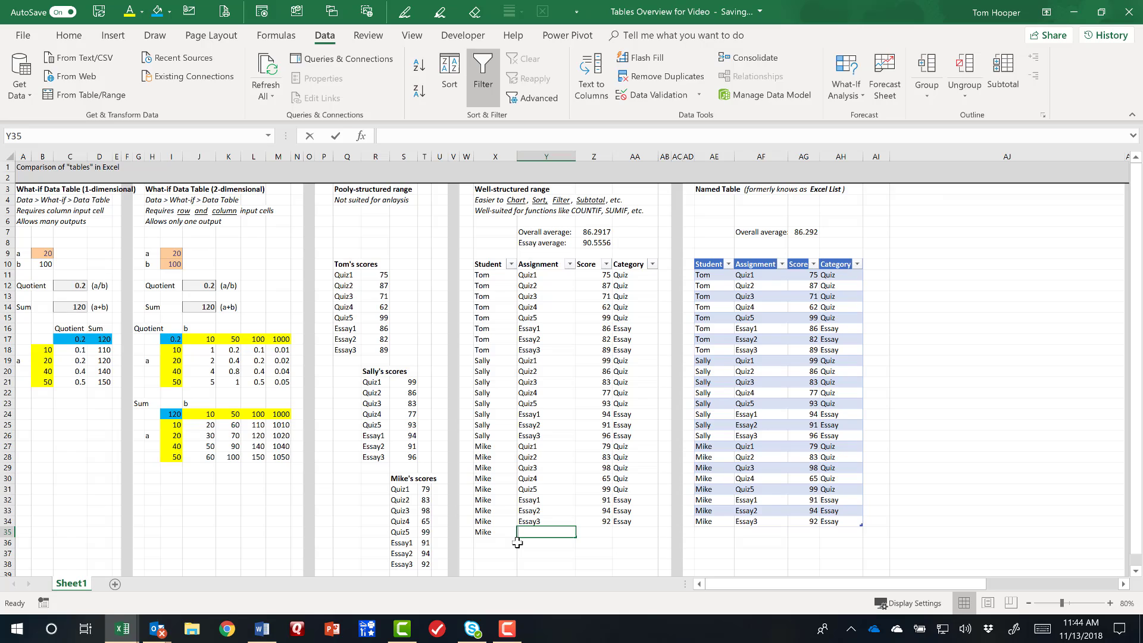
pyautogui.write('Essay4')
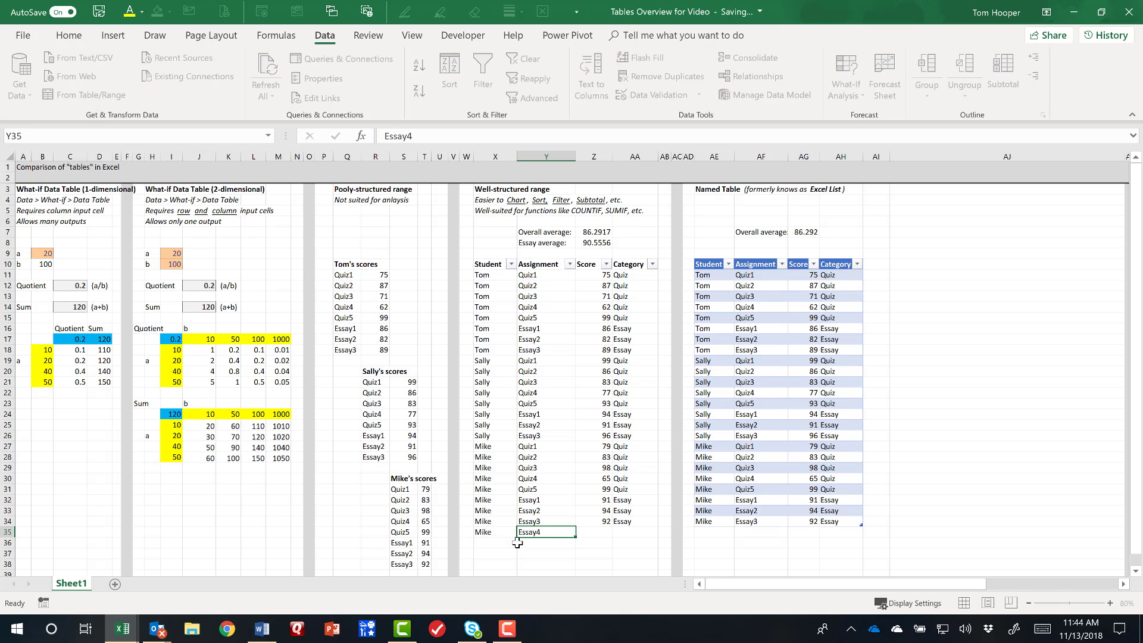
pyautogui.press('Tab')
pyautogui.write('0')
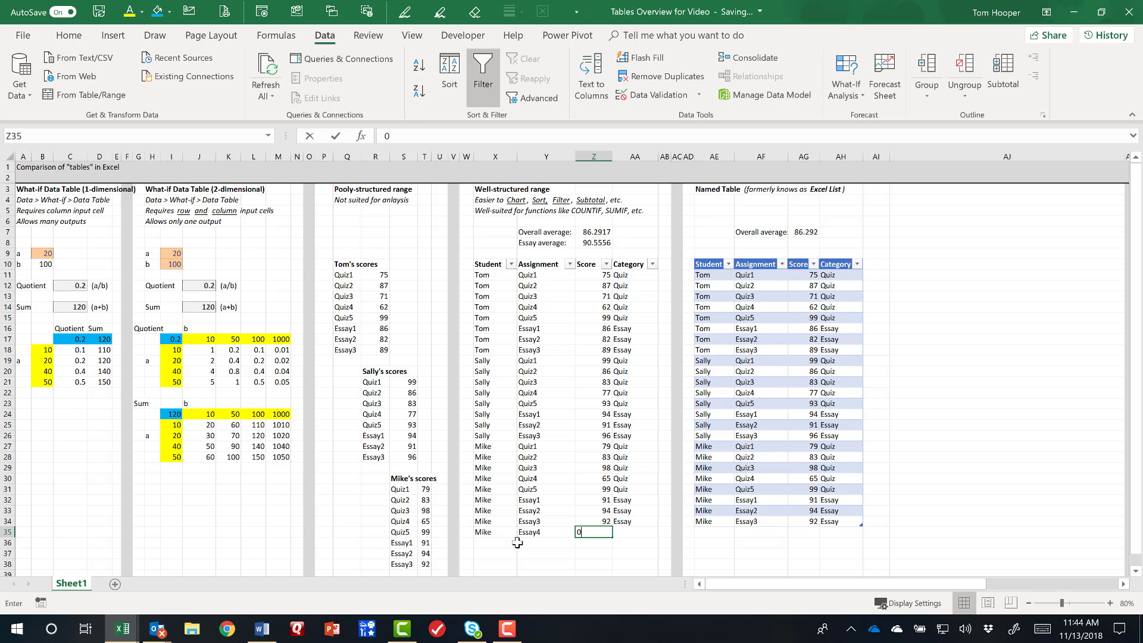
pyautogui.press('Tab')
pyautogui.write('E')
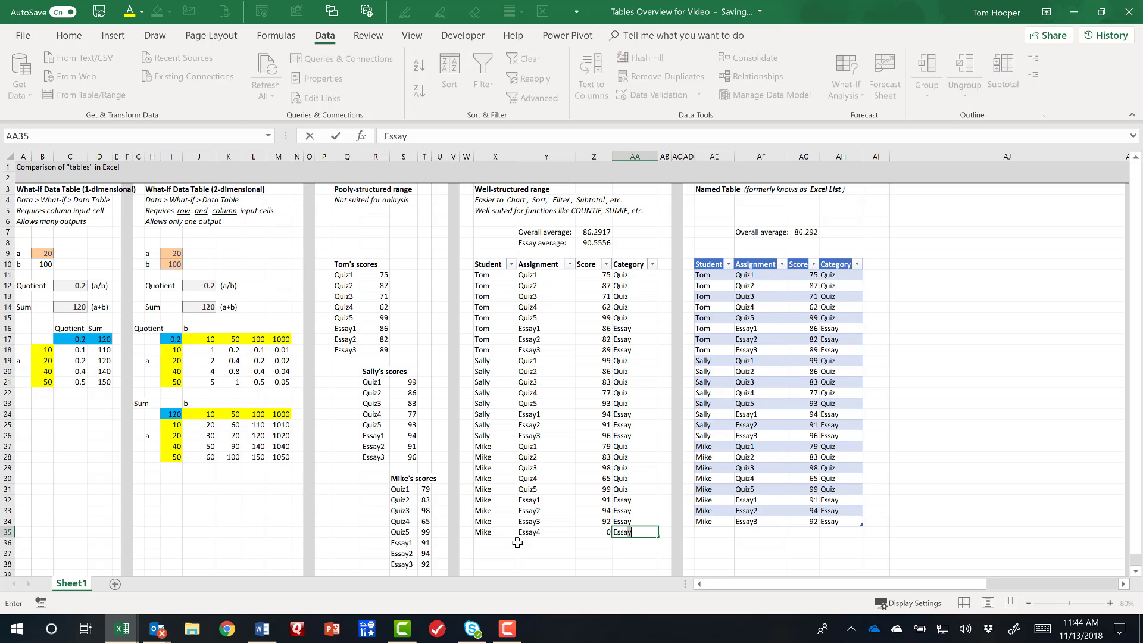
pyautogui.press('Return')
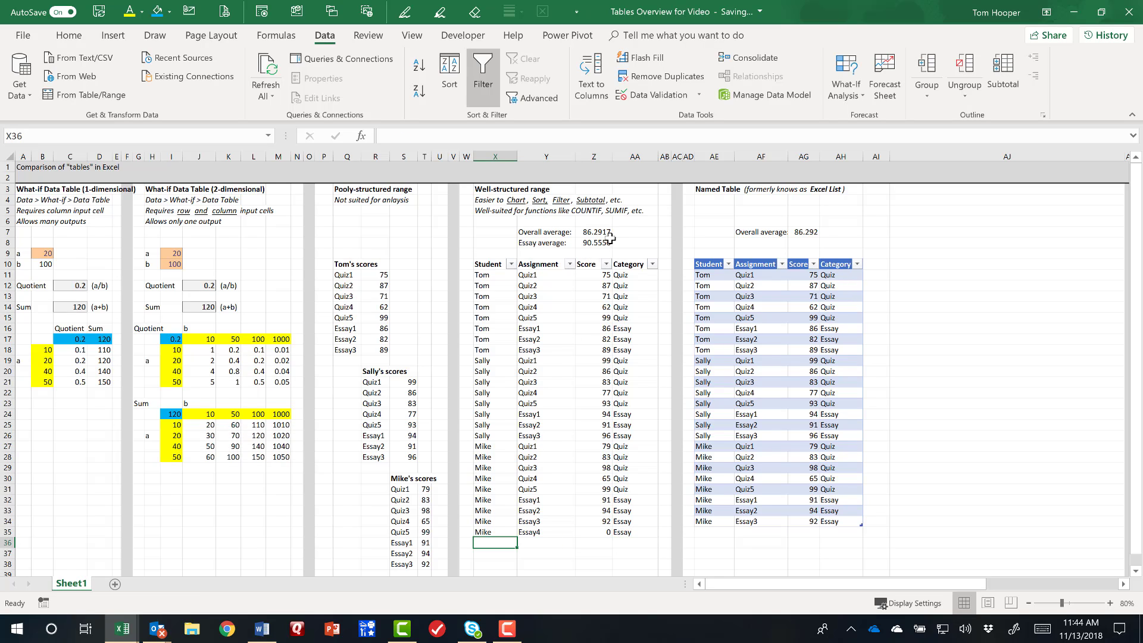
# Examine which score cells the overall average formula in Z7 covers, leaving the formula as it is.
pyautogui.click(604, 236)
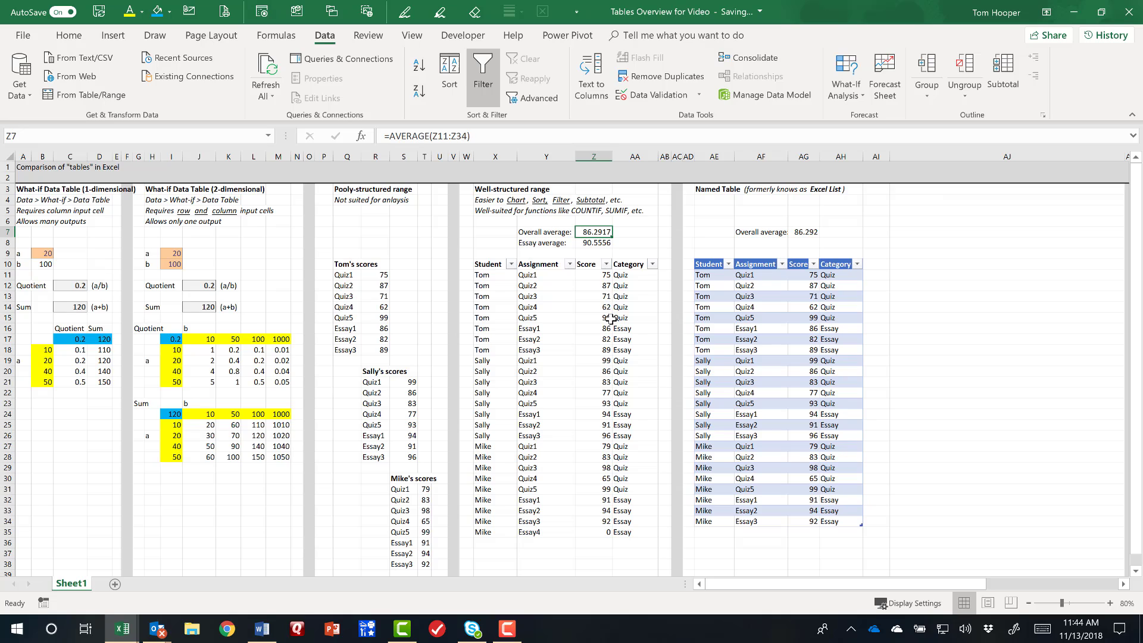
pyautogui.press('F2')
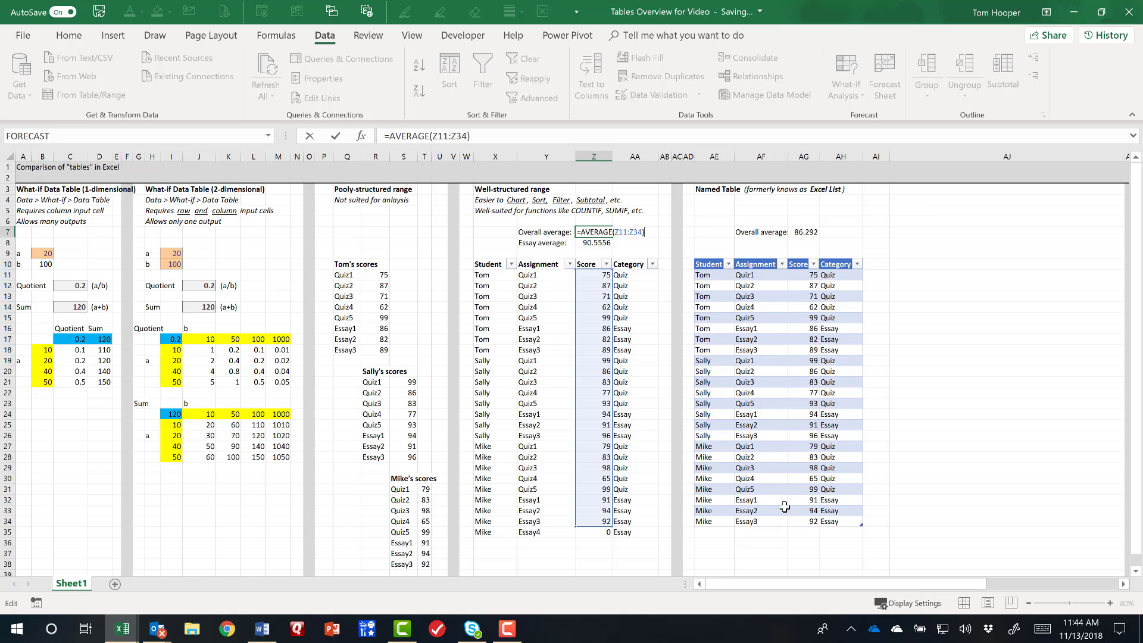
pyautogui.hotkey('ctrl', 'Return')
# Add row 35 to the named table for the last listed student with Essay4, score 0 and category Essay, and check the AG7 average.
pyautogui.click(718, 530)
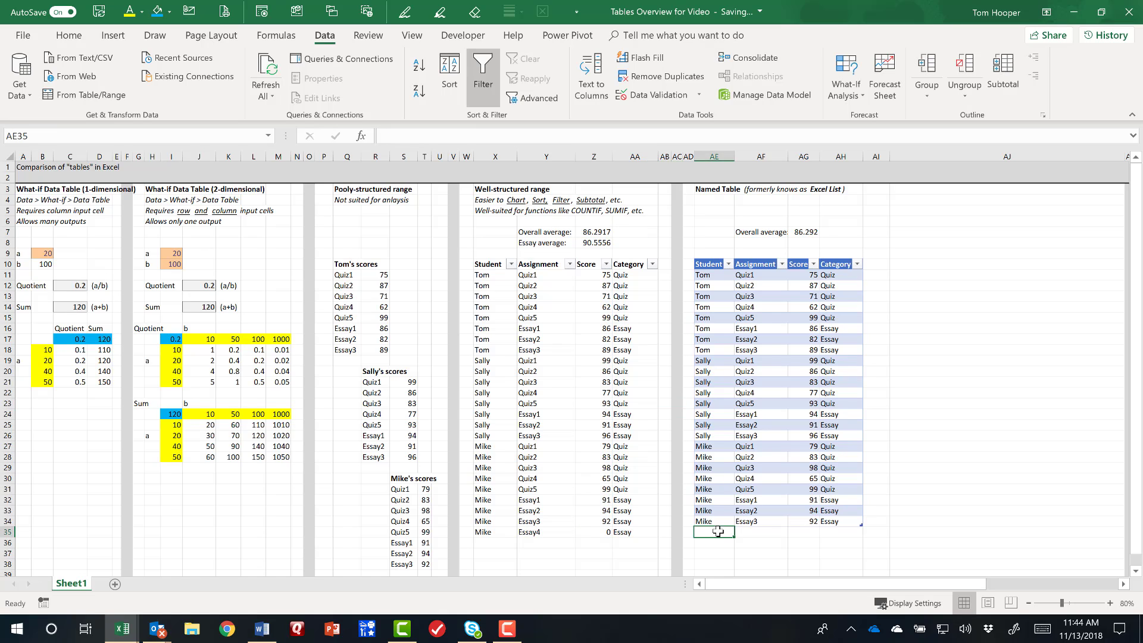
pyautogui.write('Mike')
pyautogui.press('Tab')
pyautogui.write('E')
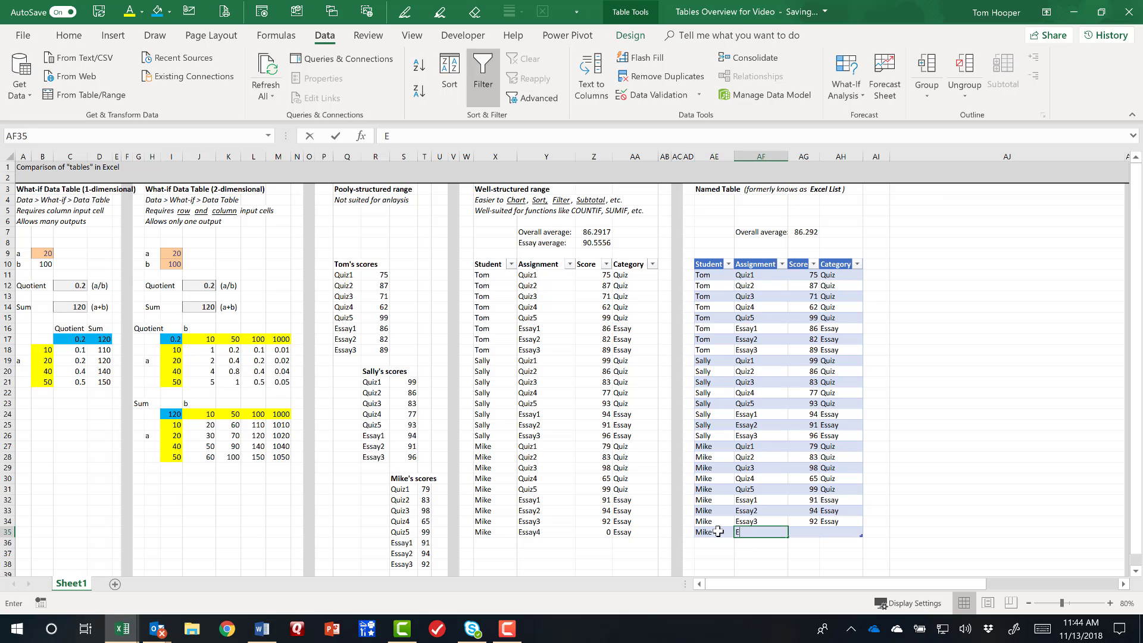
pyautogui.write('ssay4')
pyautogui.press('Tab')
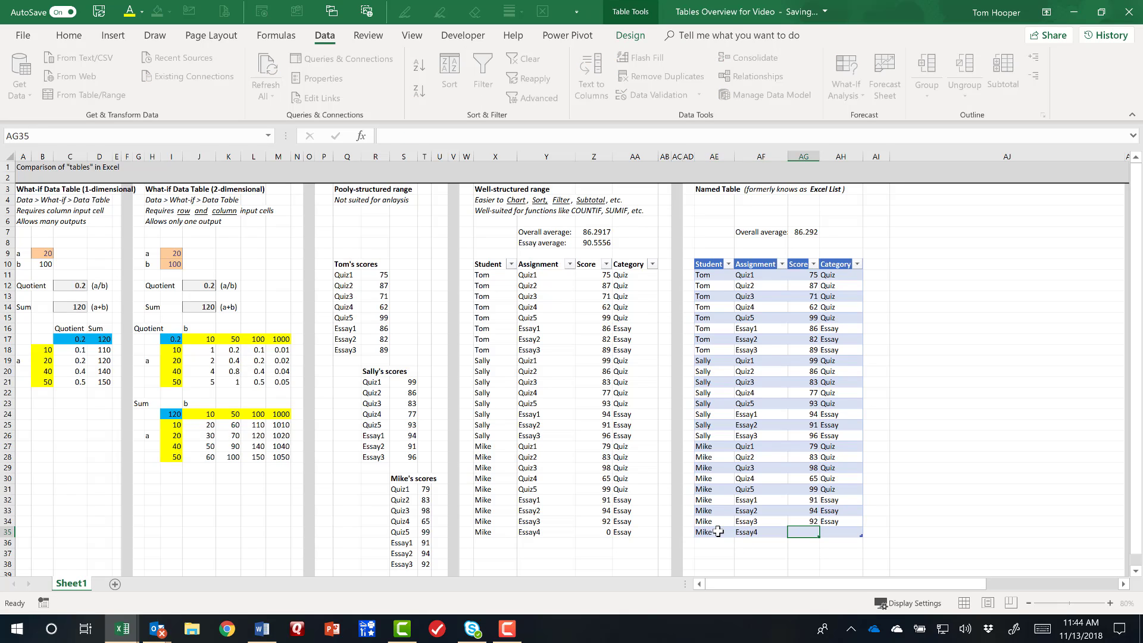
pyautogui.write('0')
pyautogui.press('Tab')
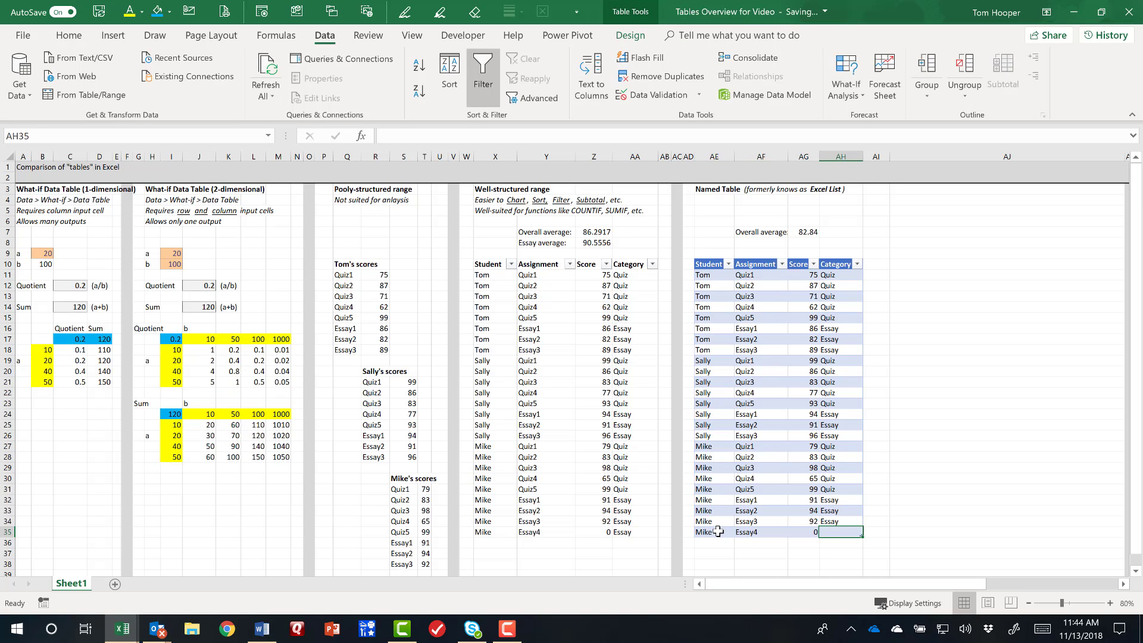
pyautogui.write('Essay')
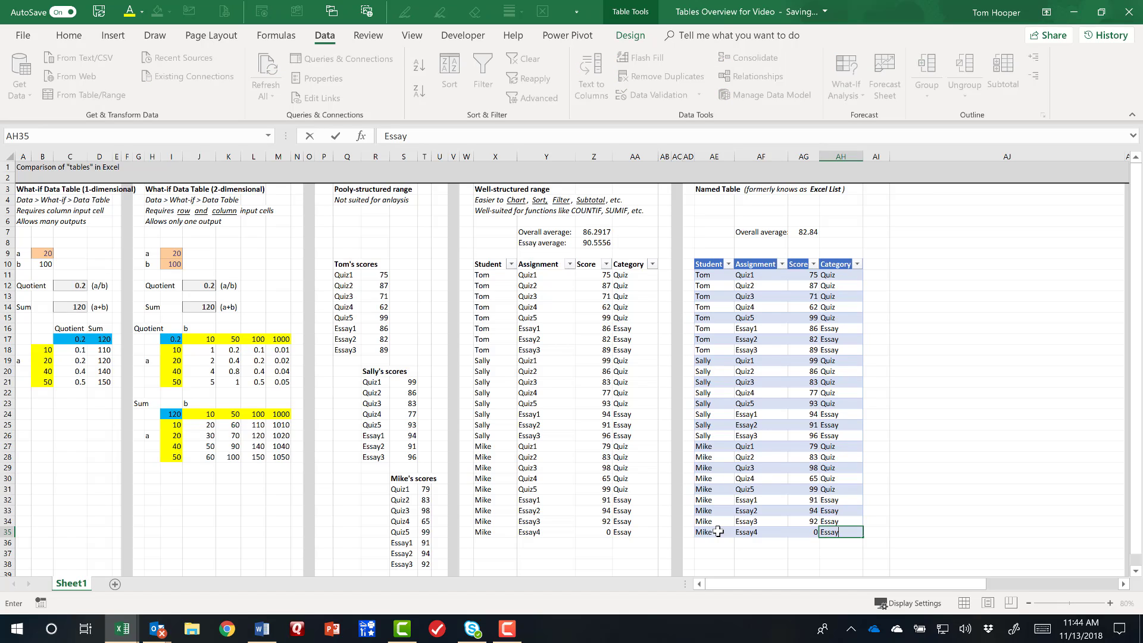
pyautogui.press('Return')
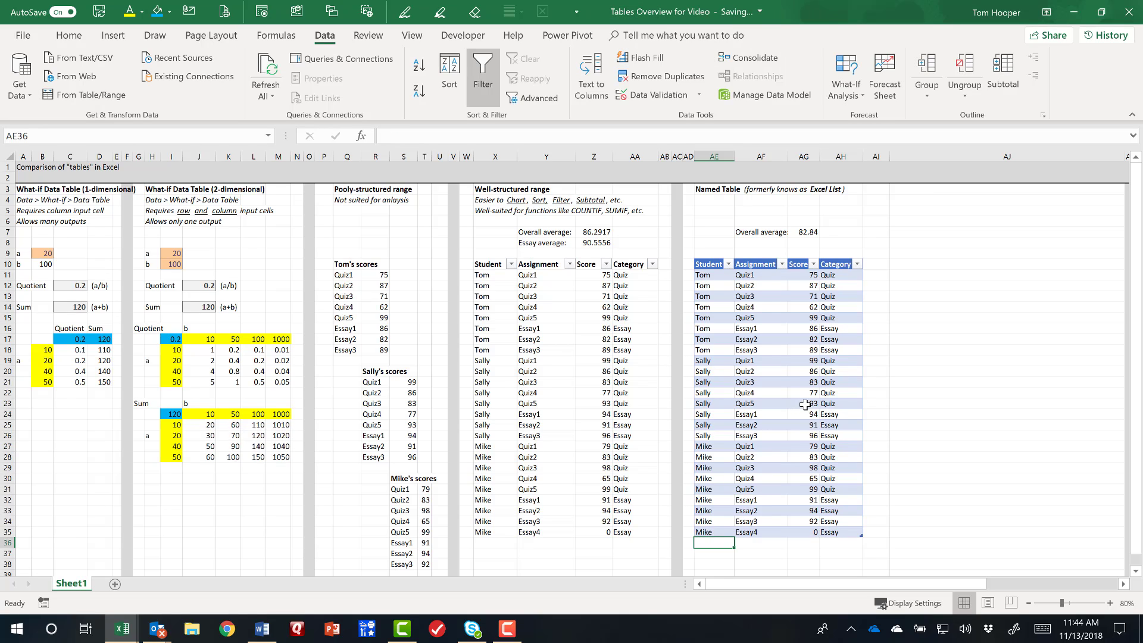
pyautogui.click(807, 232)
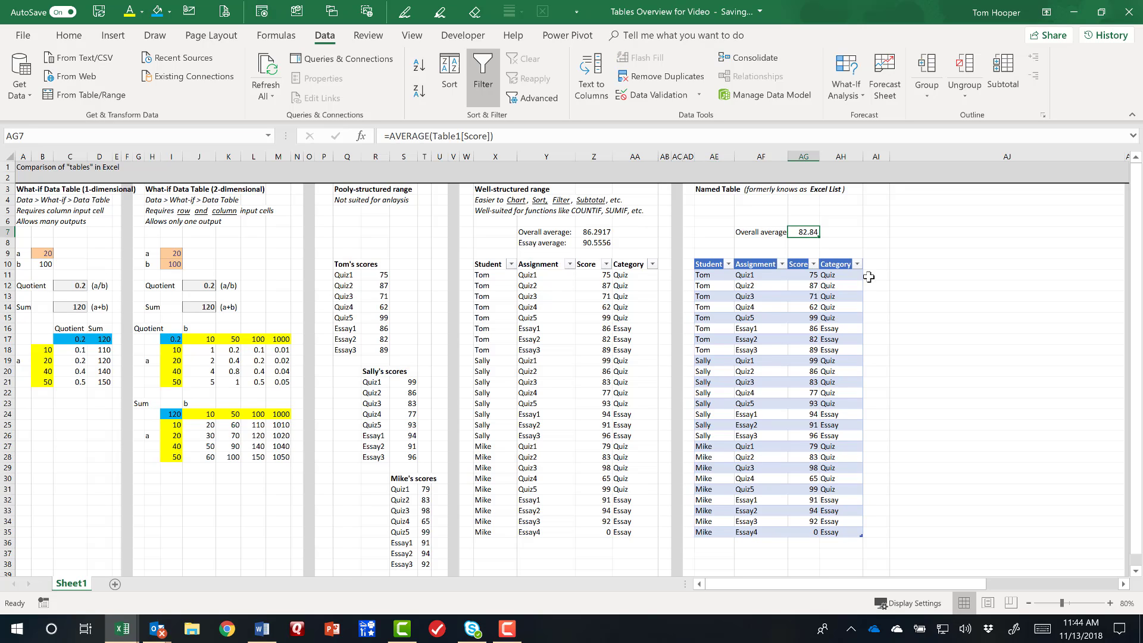
pyautogui.click(804, 532)
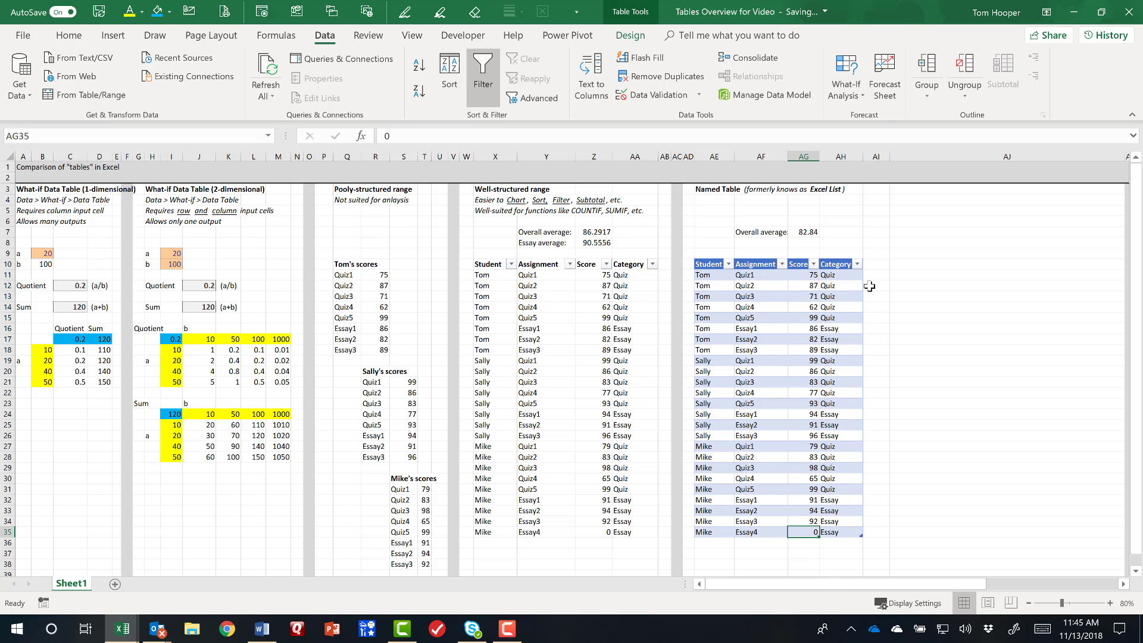
# Insert a blank worksheet column at AB, directly beside the well-structured range's Category column.
pyautogui.click(870, 264)
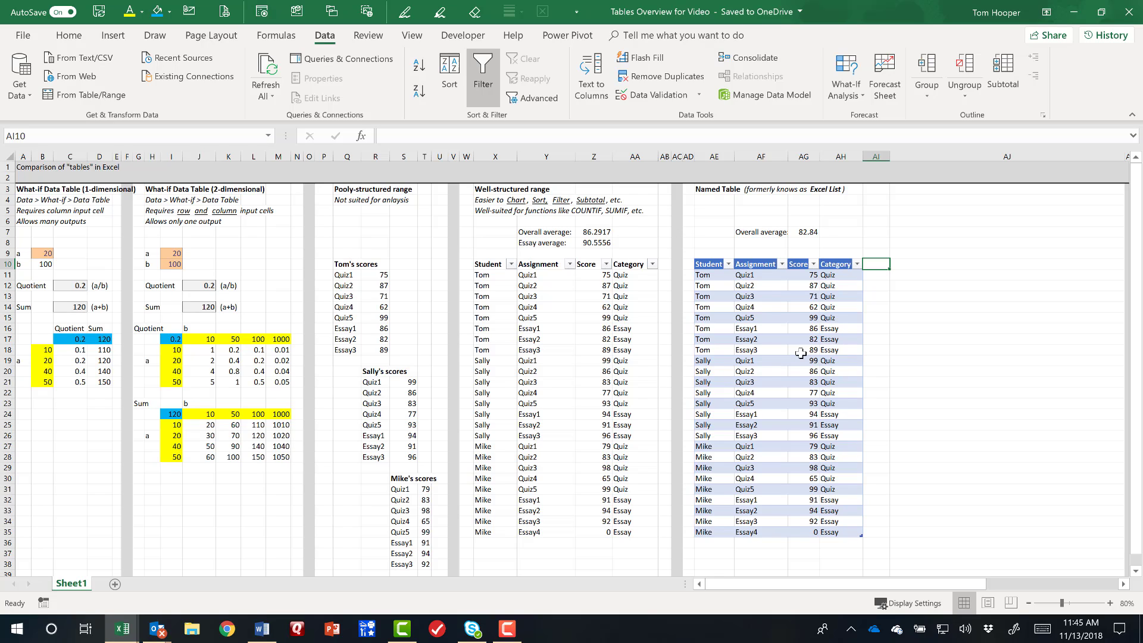
pyautogui.click(666, 155)
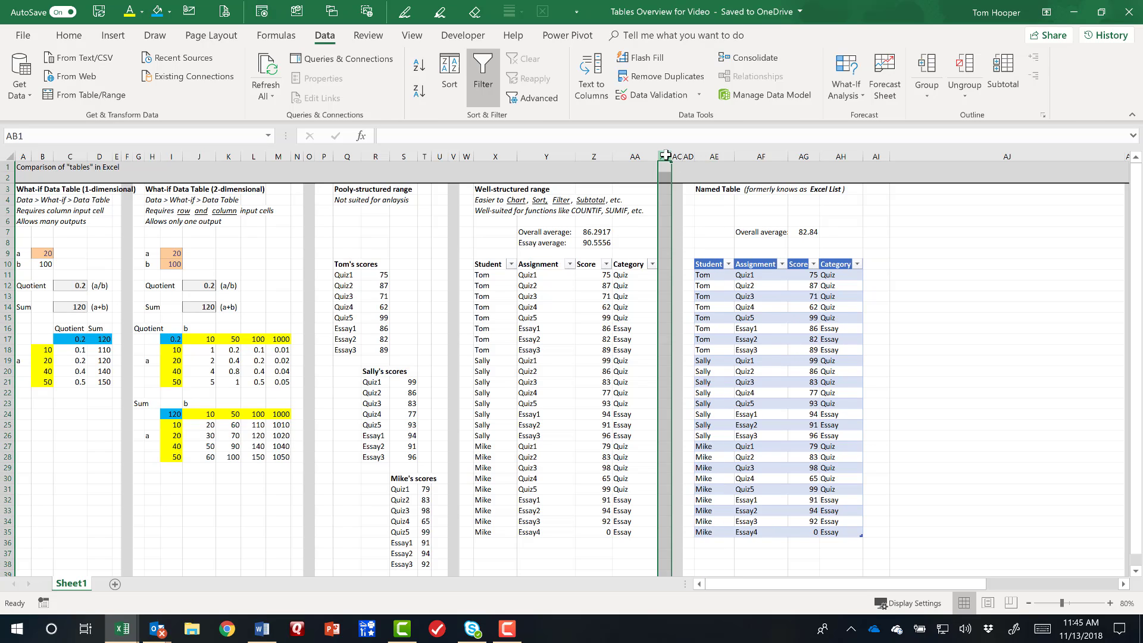
pyautogui.hotkey('ctrl', 'shift', '+')
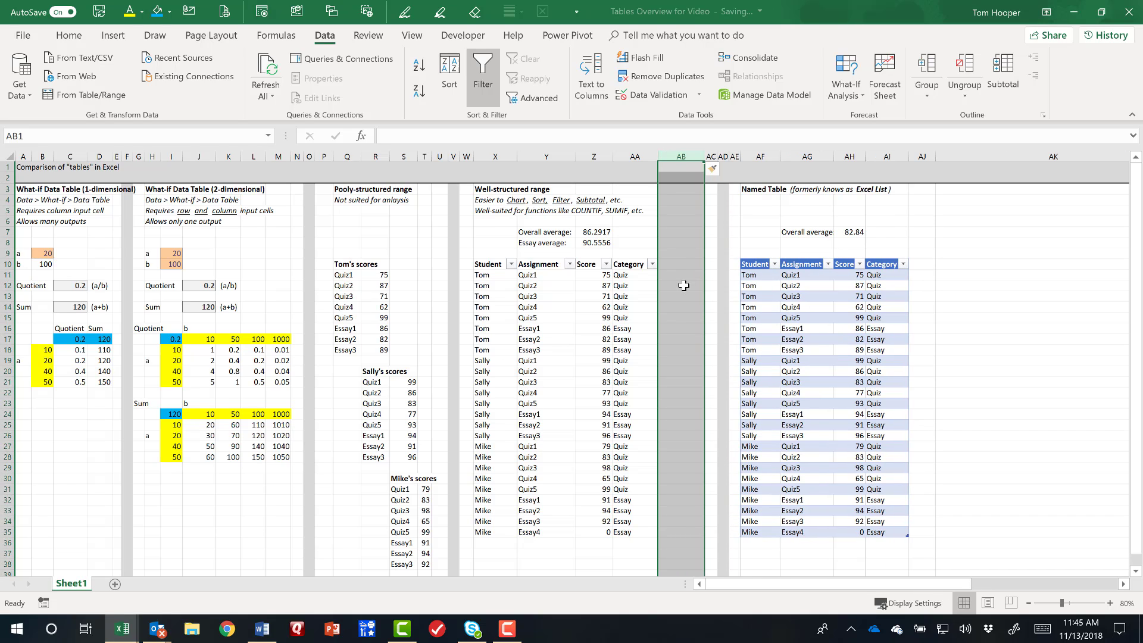
# Calculate each score divided by 100 with =Z11/100 in AB11 and fill the formula down to AB35.
pyautogui.click(678, 275)
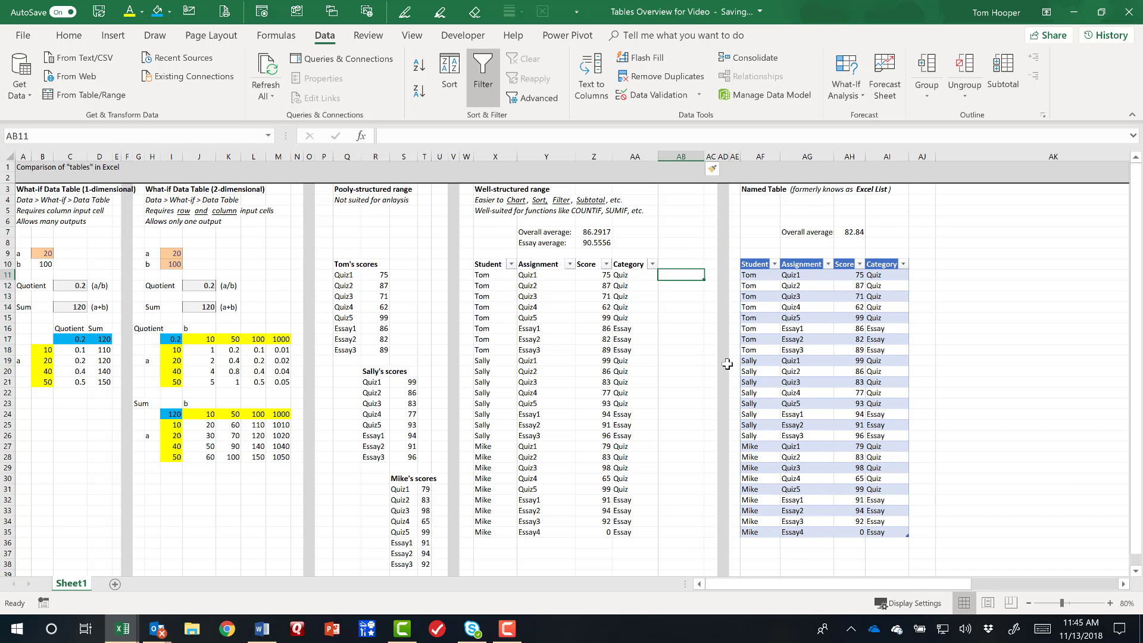
pyautogui.write('=')
pyautogui.press('Left')
pyautogui.press('Left')
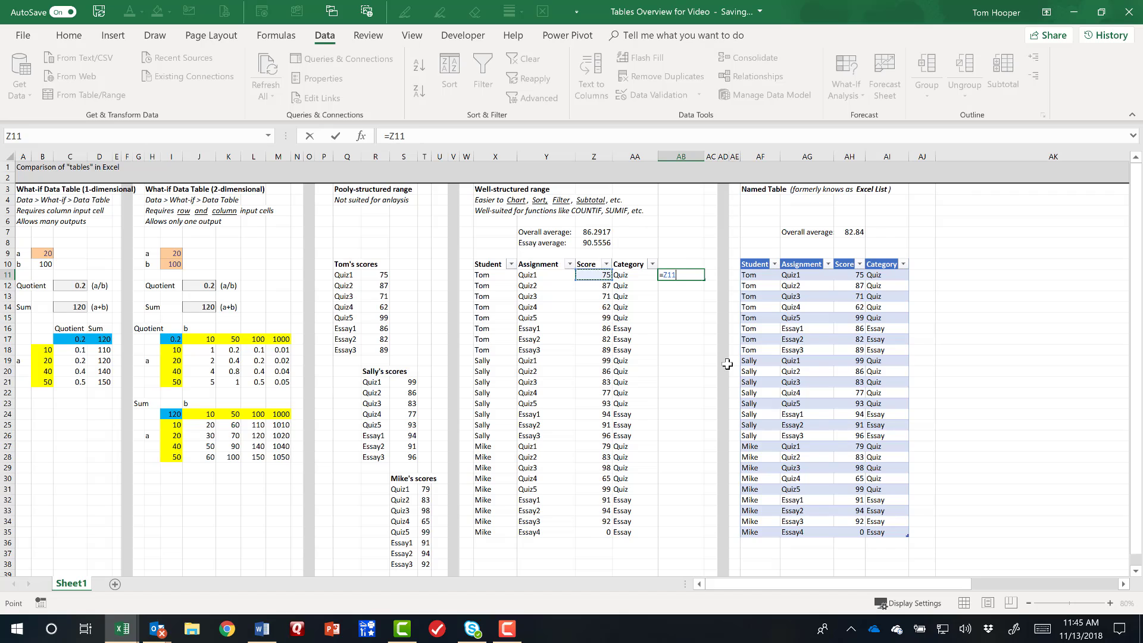
pyautogui.write('/100')
pyautogui.hotkey('ctrl', 'Return')
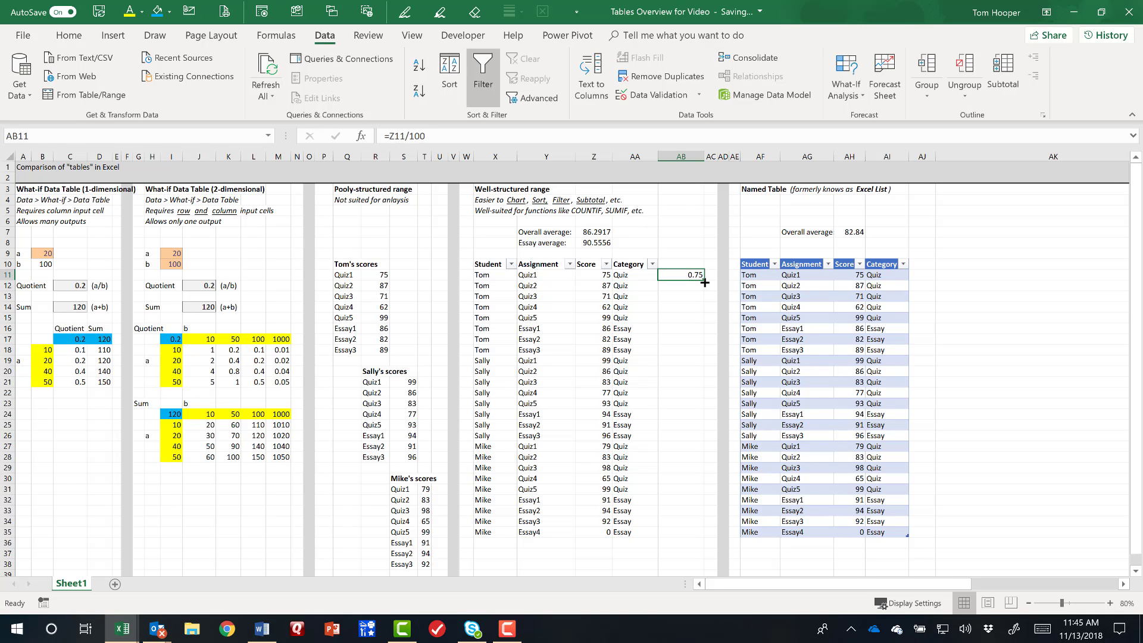
pyautogui.doubleClick(704, 282)
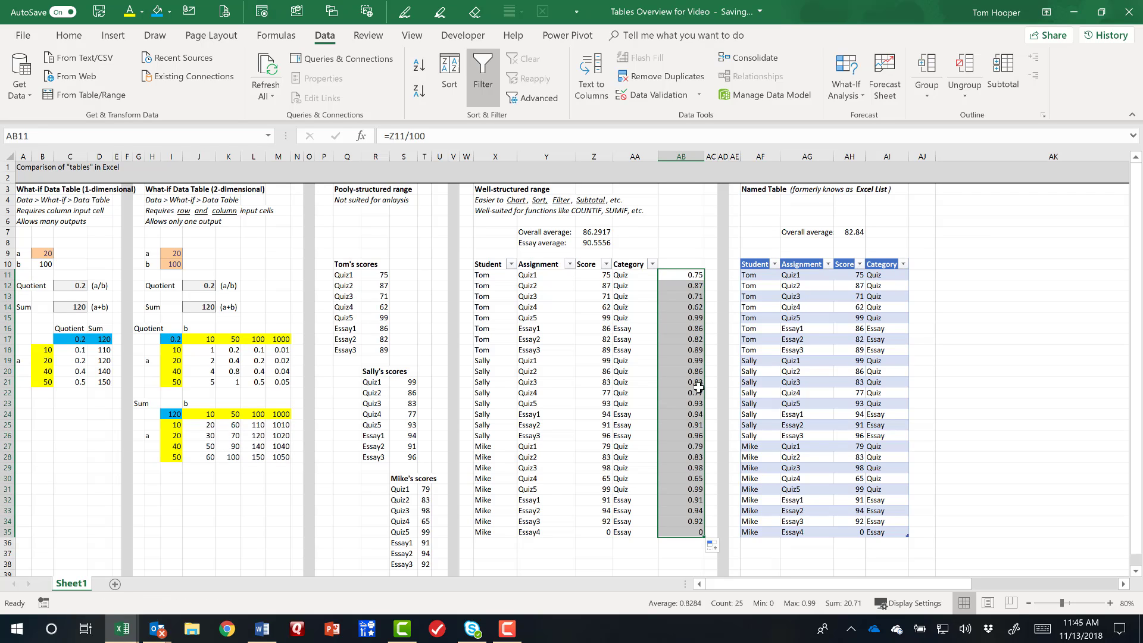
# Change the formula in AB23 to =Z23-100 and compare it with the formula in AB18.
pyautogui.click(690, 403)
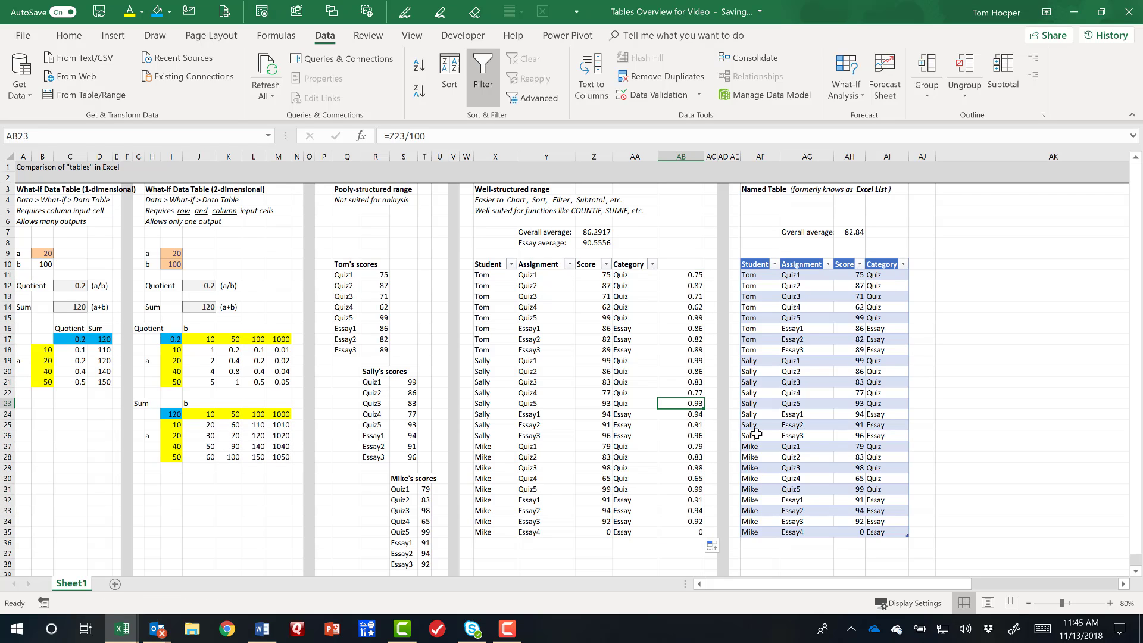
pyautogui.press('F2')
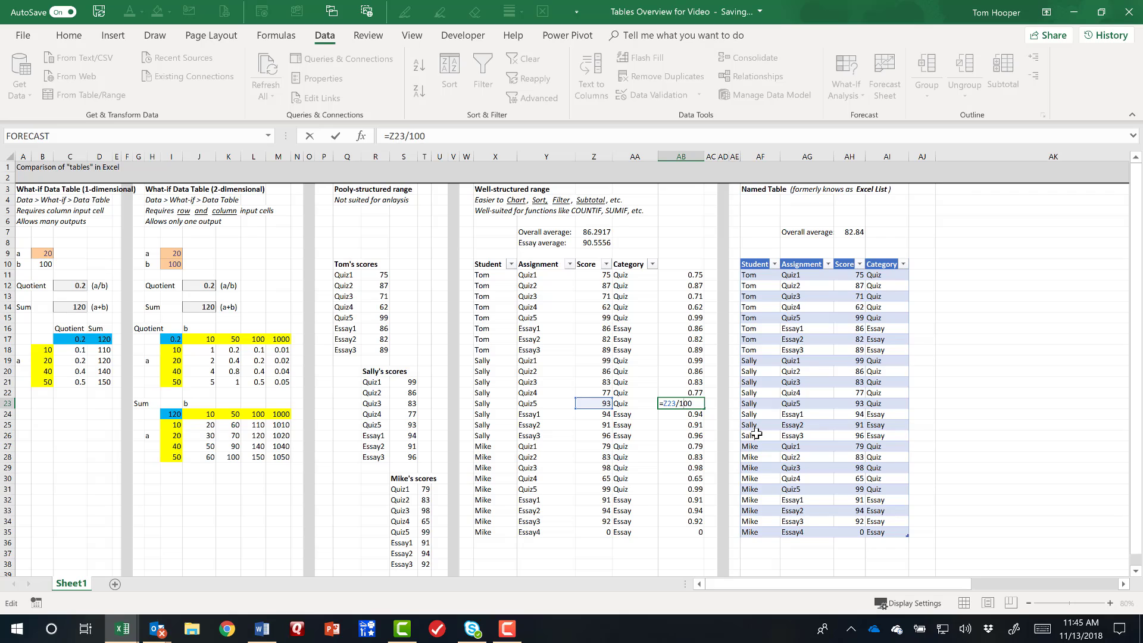
pyautogui.press('Delete')
pyautogui.write('-')
pyautogui.press('Return')
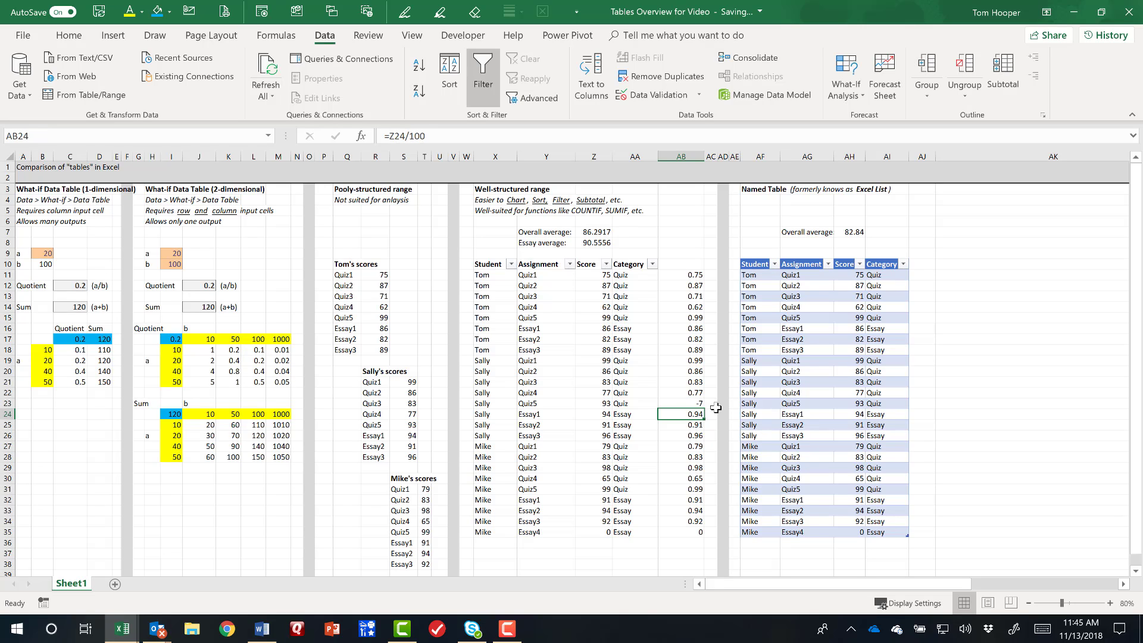
pyautogui.click(679, 403)
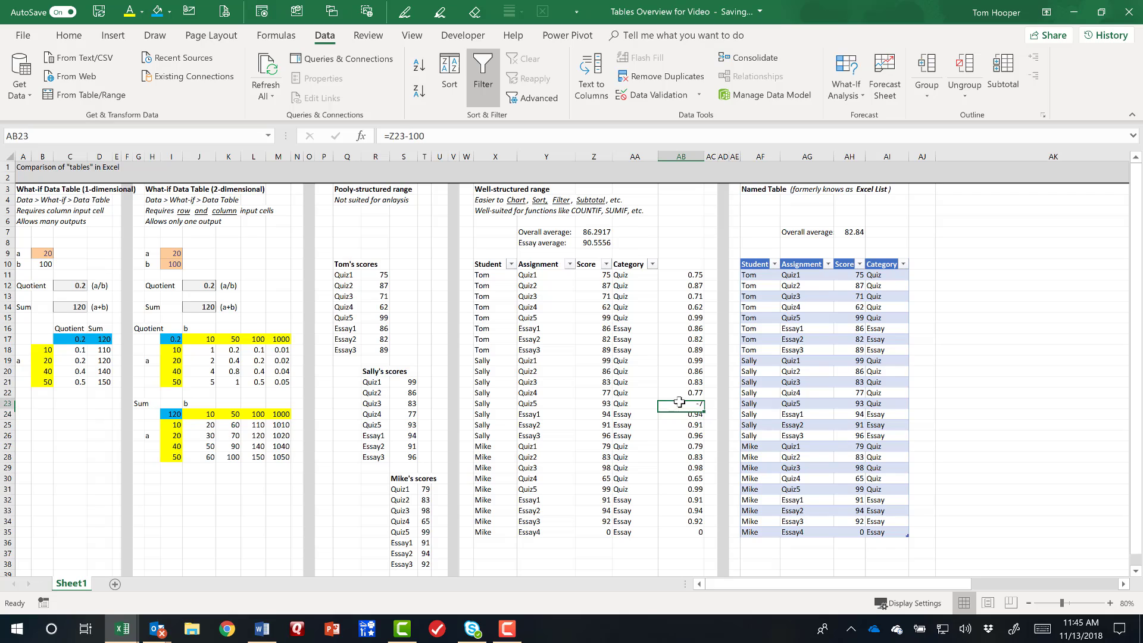
pyautogui.click(677, 348)
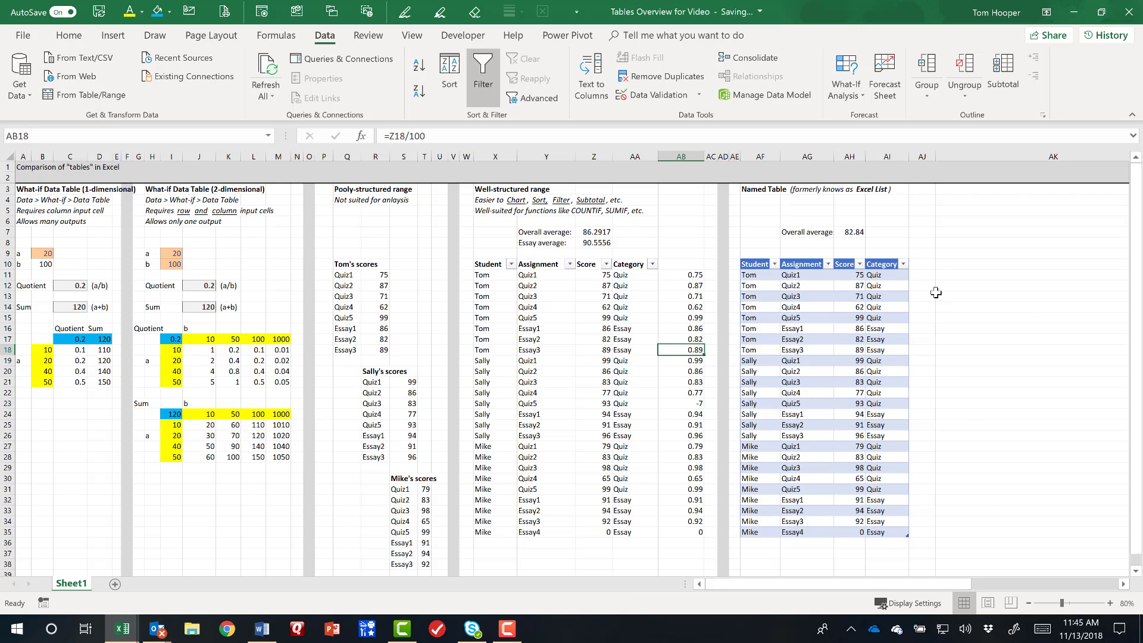
pyautogui.click(922, 264)
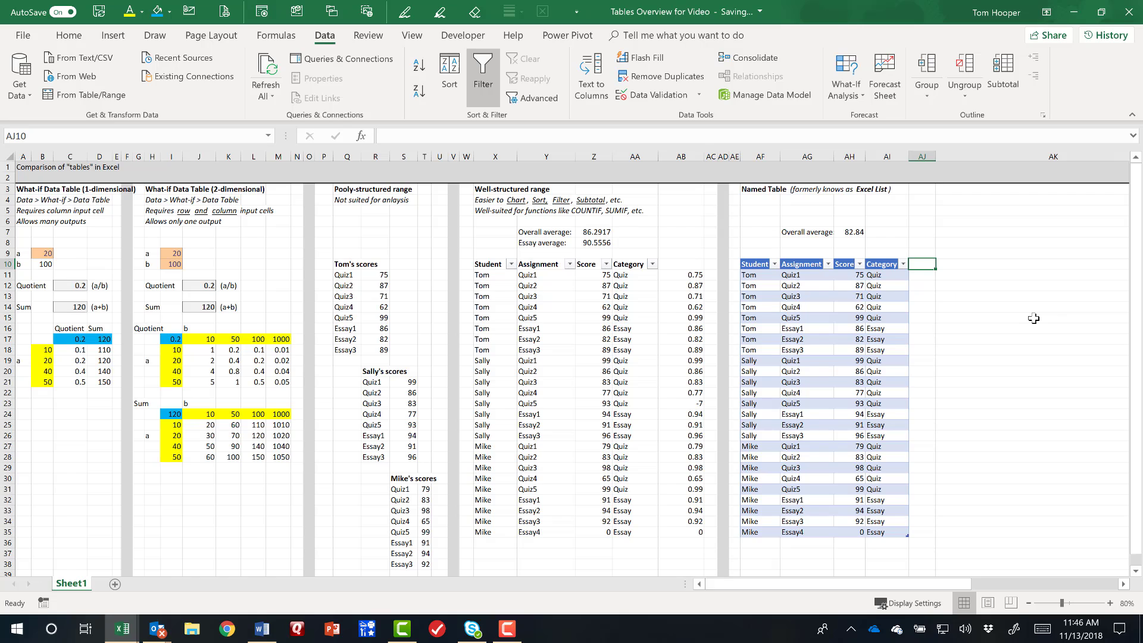
pyautogui.write('percent')
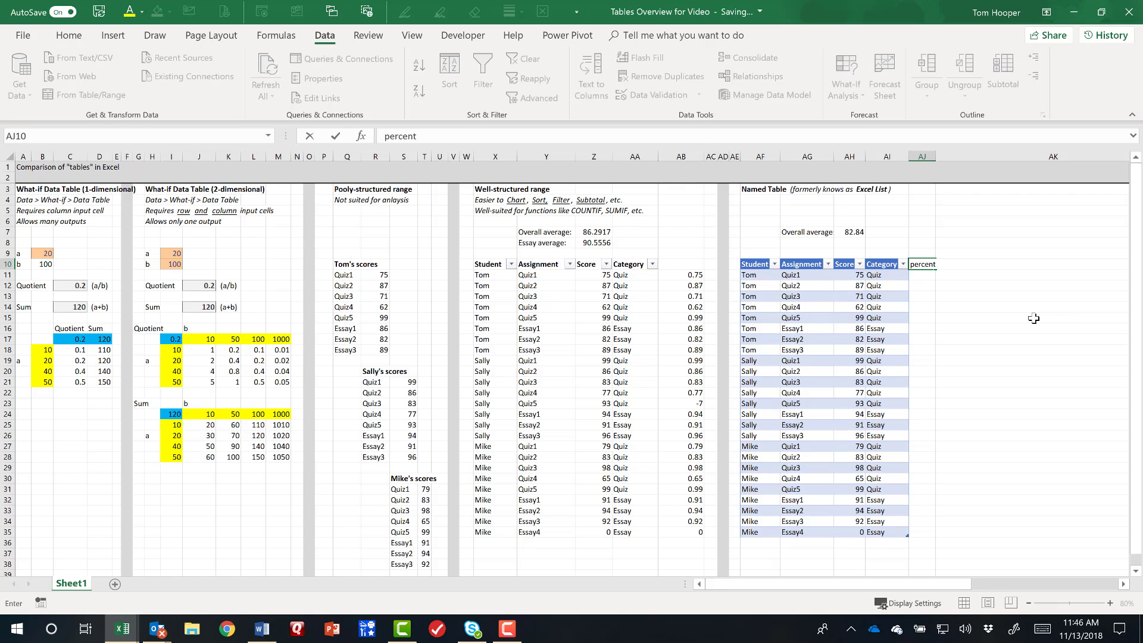
pyautogui.press('Return')
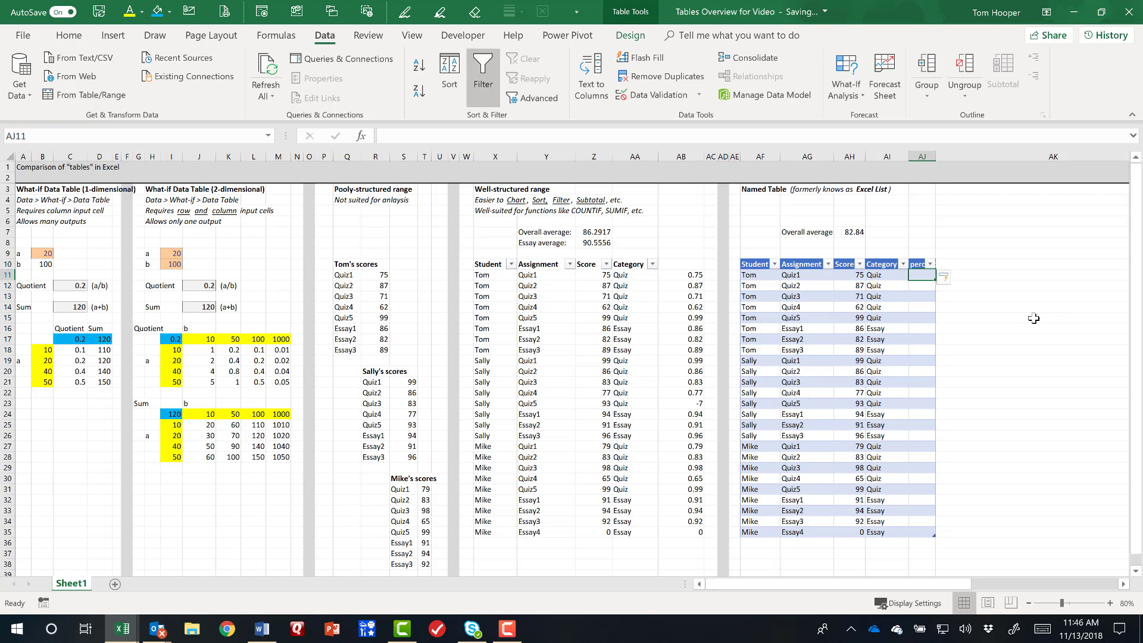
pyautogui.write('=')
pyautogui.press('Left')
pyautogui.press('Left')
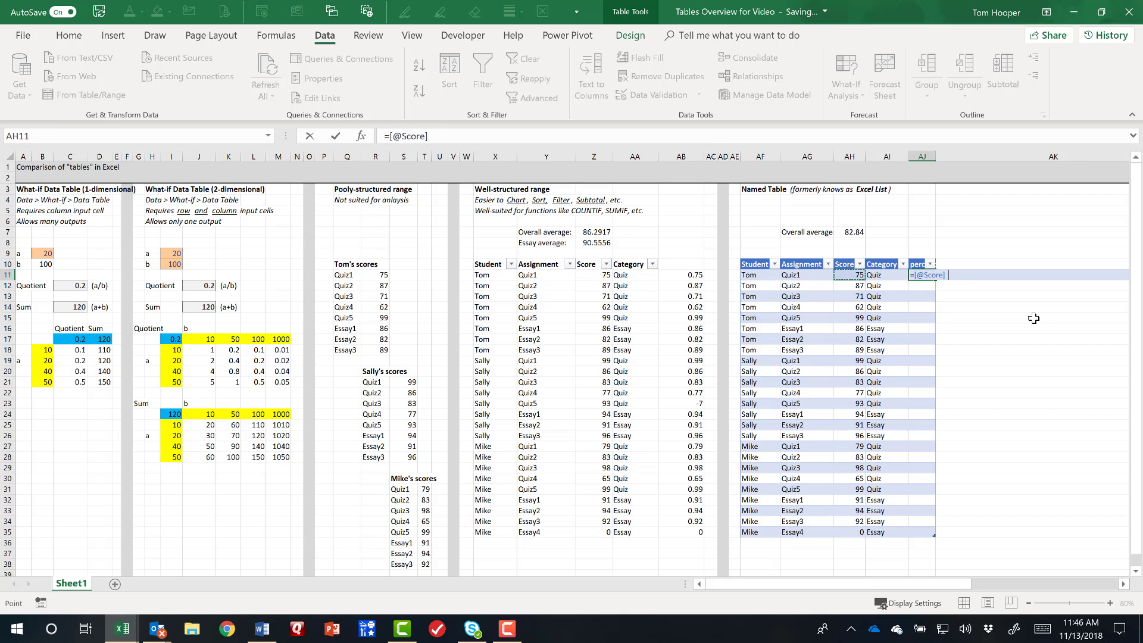
pyautogui.write('/100')
pyautogui.press('Return')
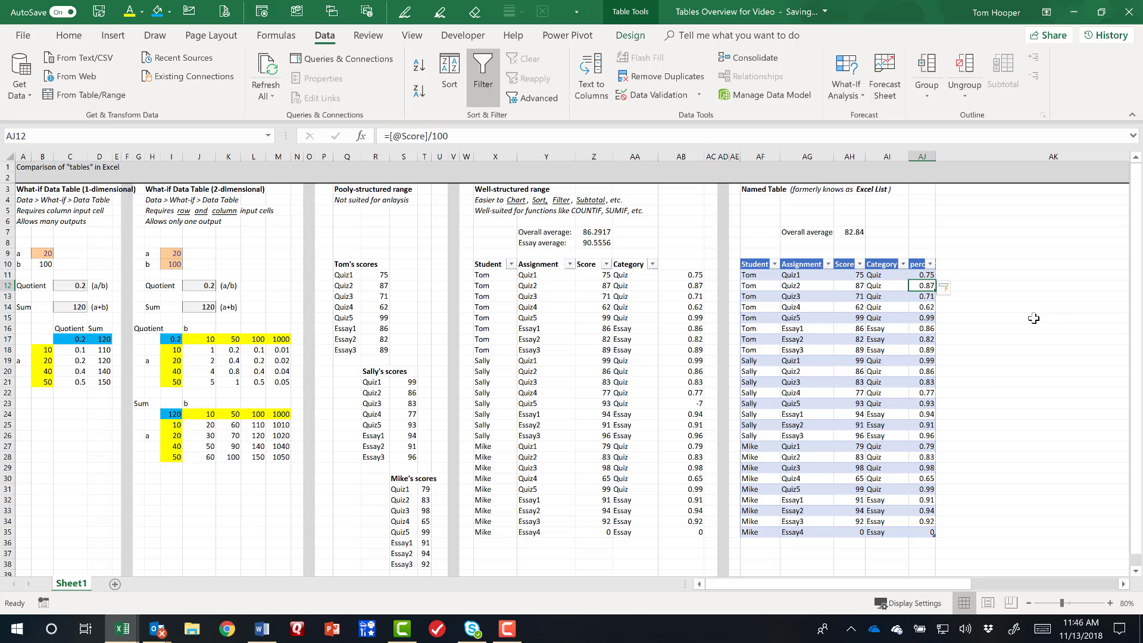
pyautogui.click(927, 393)
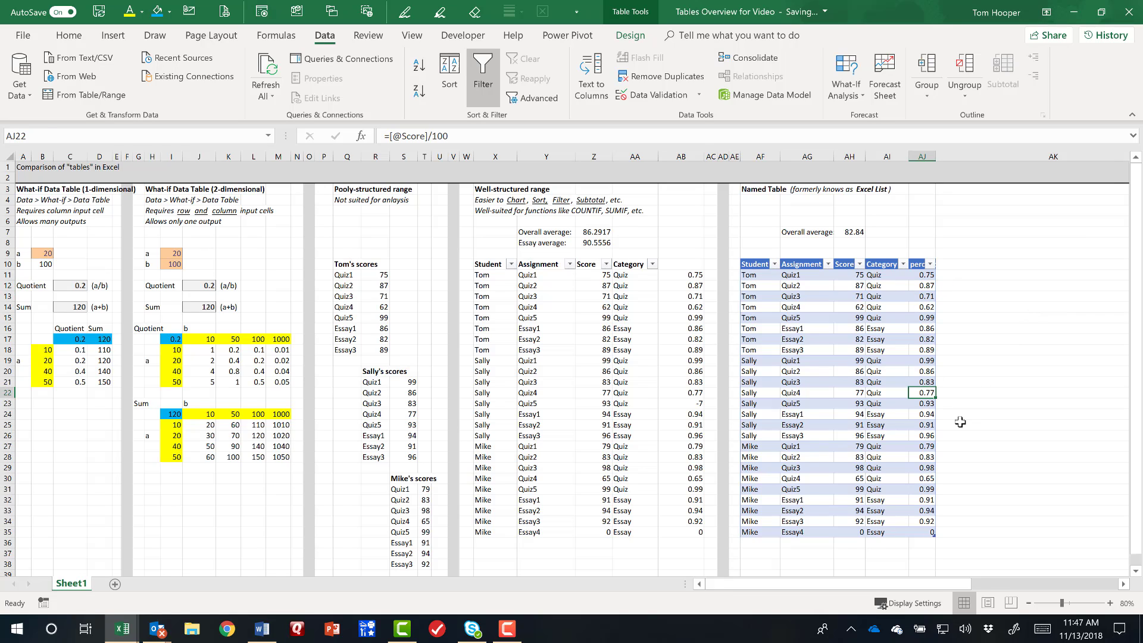
pyautogui.write('=')
pyautogui.press('Left')
pyautogui.press('Left')
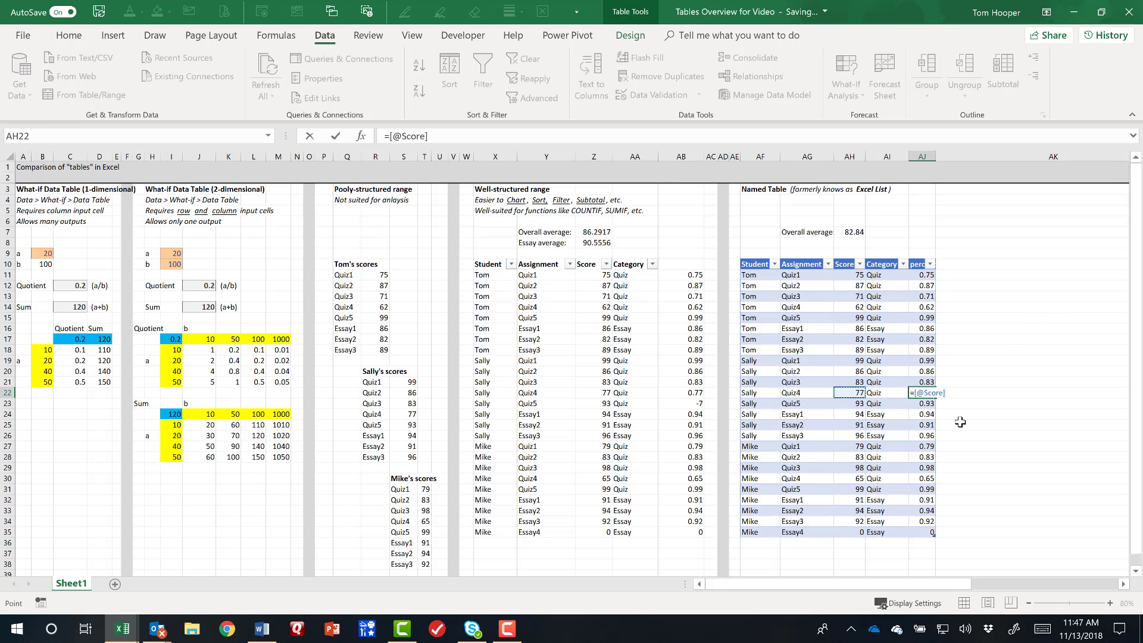
pyautogui.write('-100')
pyautogui.press('Return')
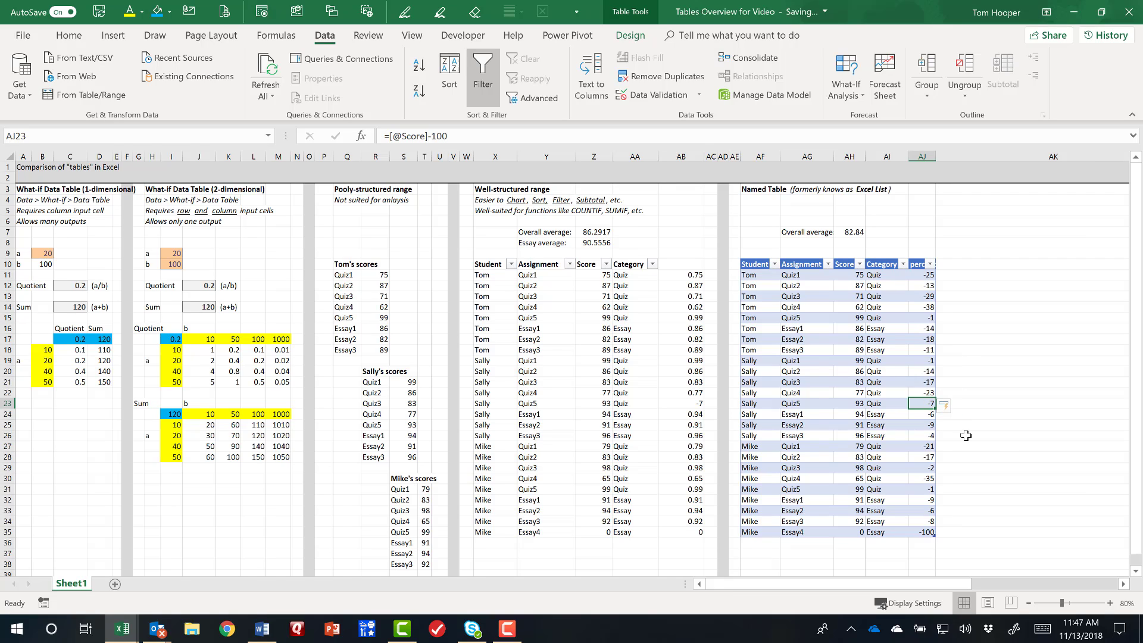
# Undo the subtraction formula entered in the named table's percent column, including its automatic fill.
pyautogui.hotkey('ctrl', 'z')
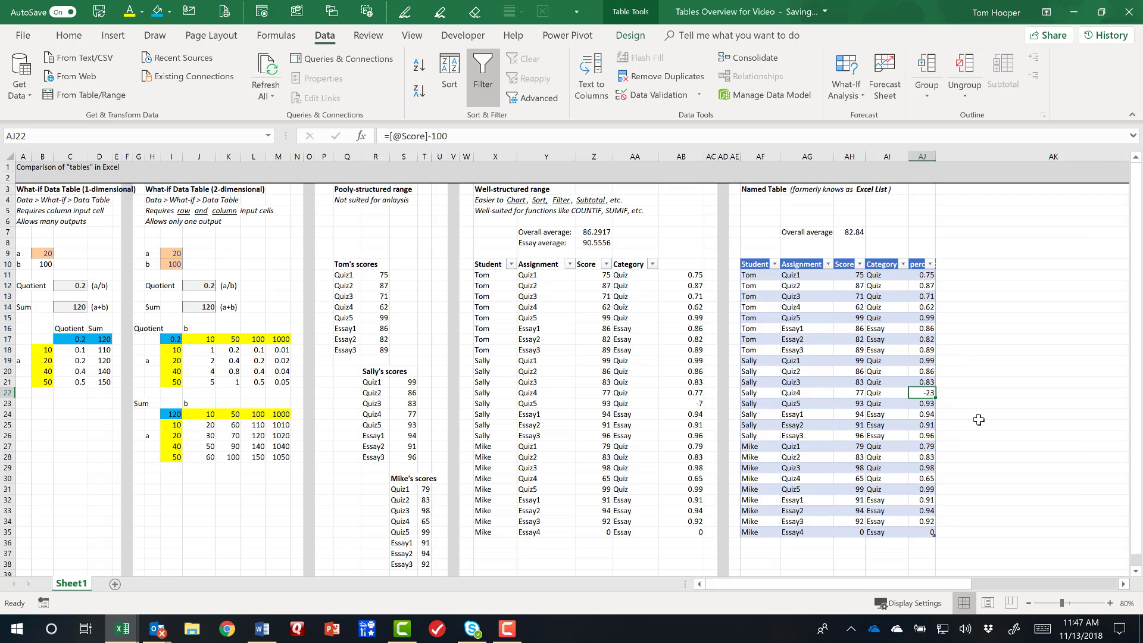
pyautogui.hotkey('ctrl', 'z')
pyautogui.click(922, 278)
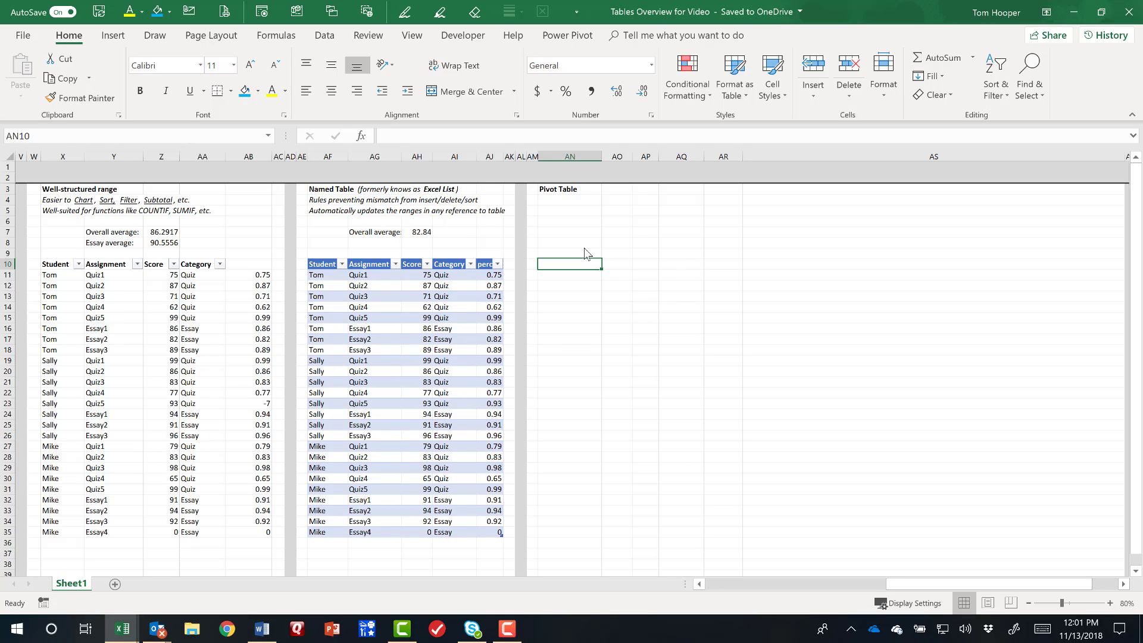
# Start a PivotTable from cell AN10 and choose the whole named table AF10:AJ35 (Table1) as its source.
pyautogui.click(106, 38)
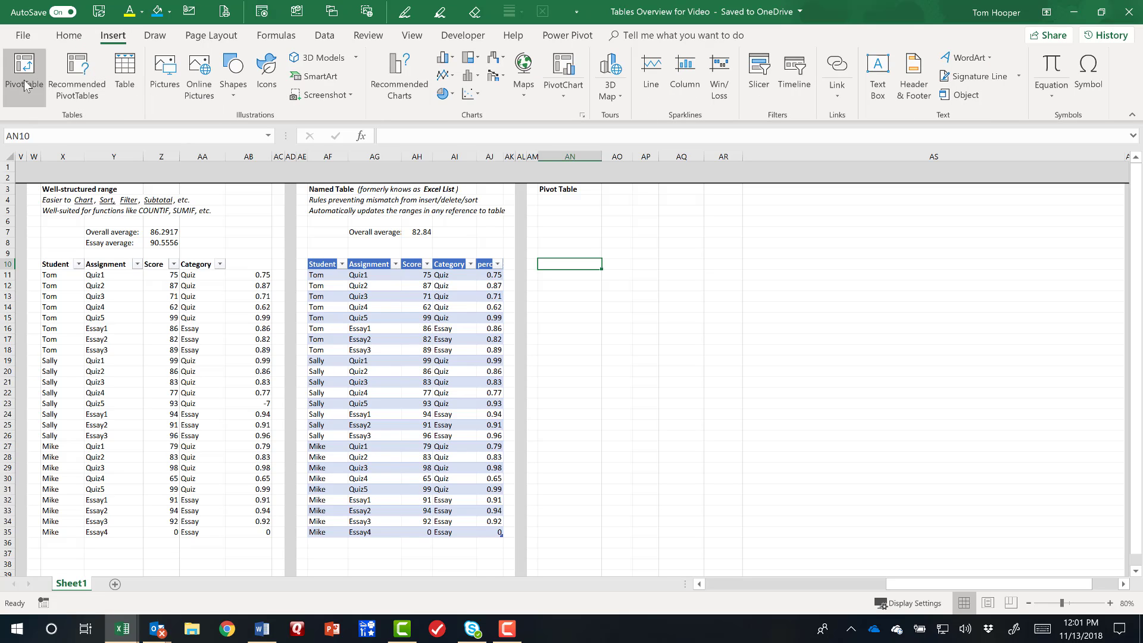
pyautogui.click(24, 73)
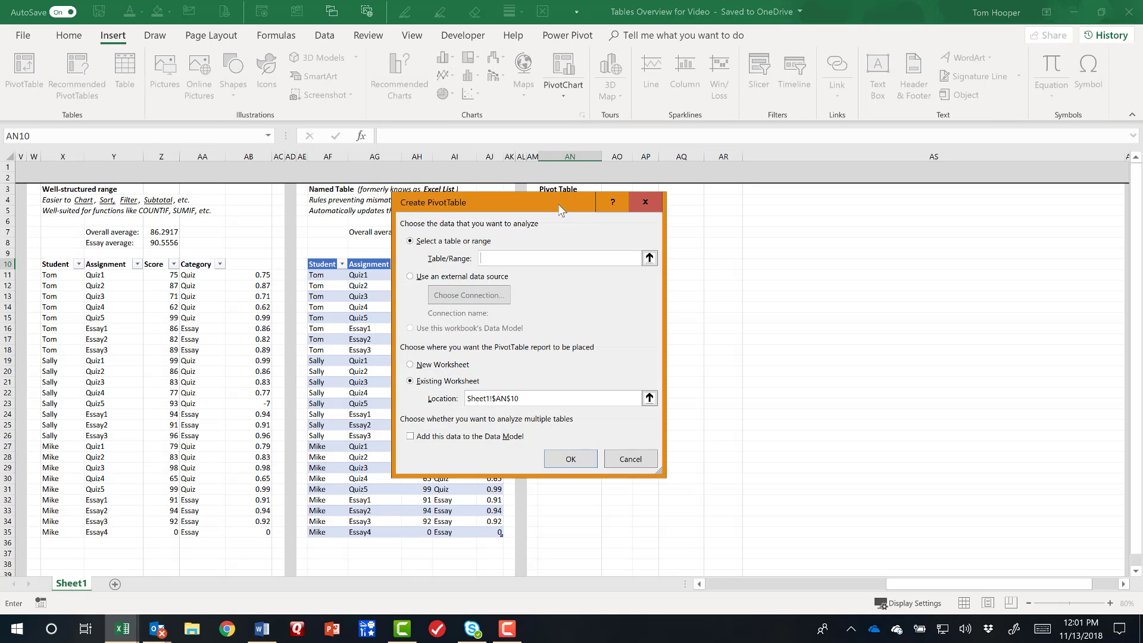
pyautogui.moveTo(584, 200); pyautogui.dragTo(838, 192)
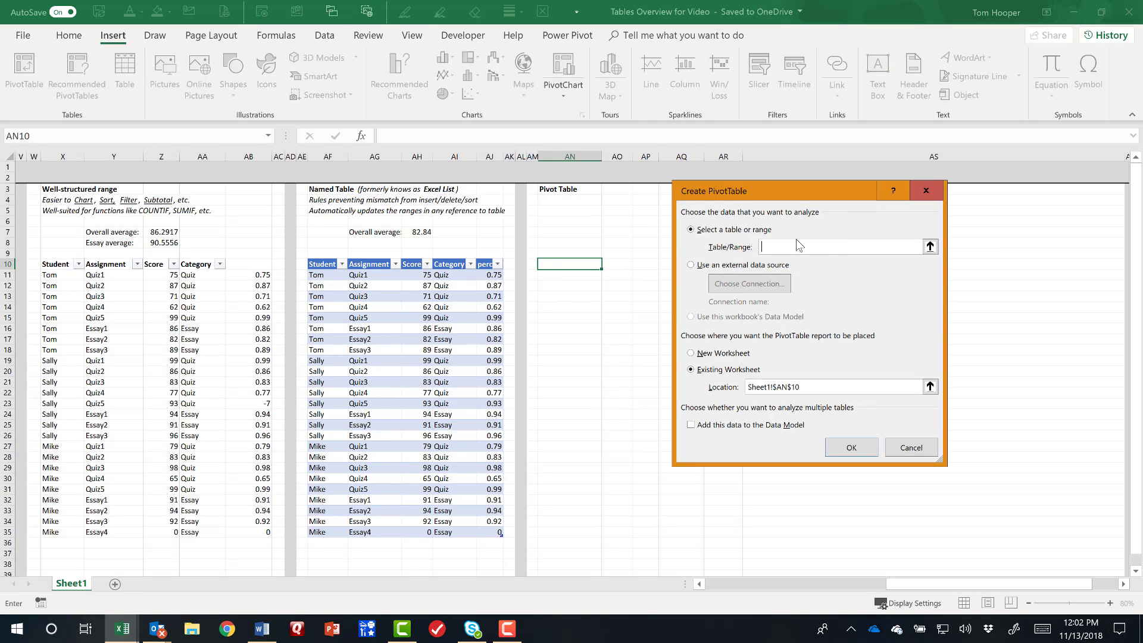
pyautogui.click(930, 246)
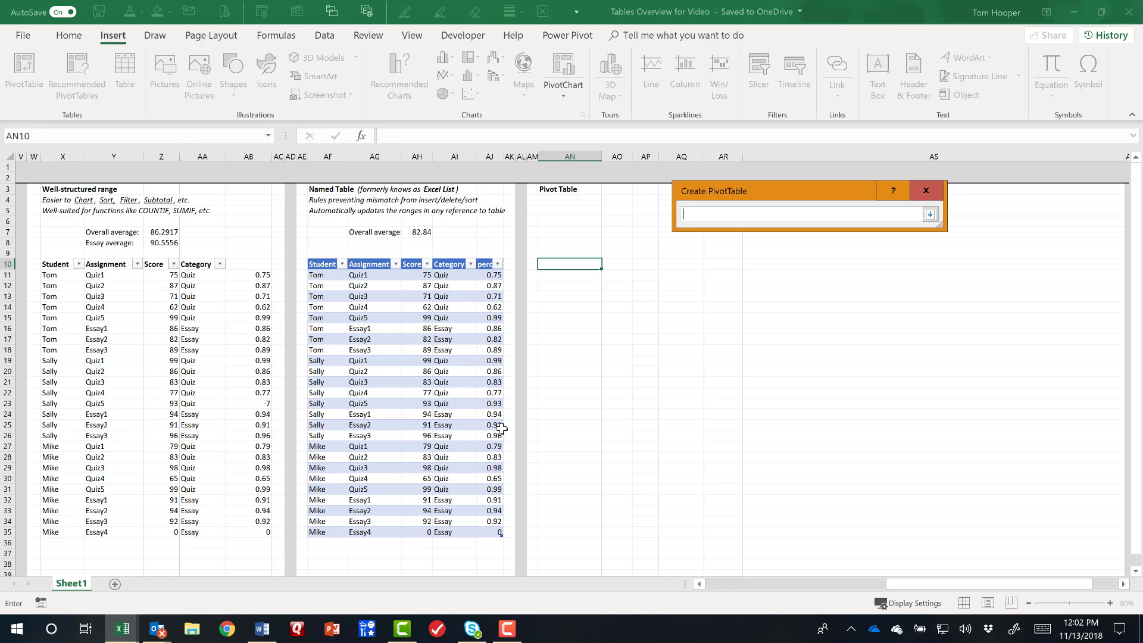
pyautogui.moveTo(320, 264); pyautogui.dragTo(493, 532)
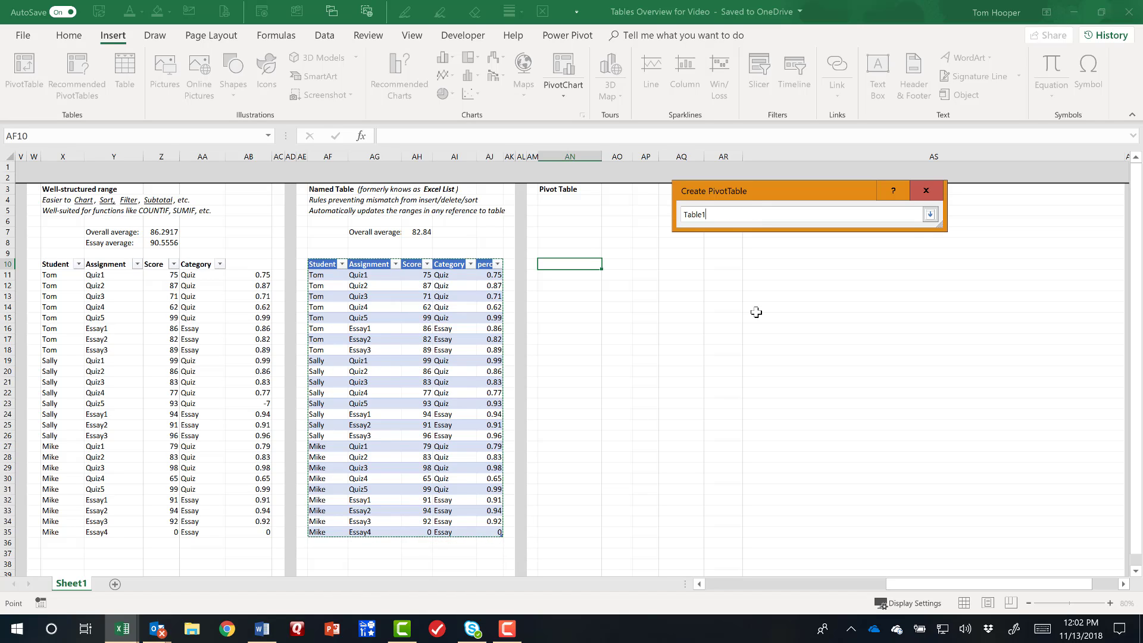
pyautogui.click(930, 215)
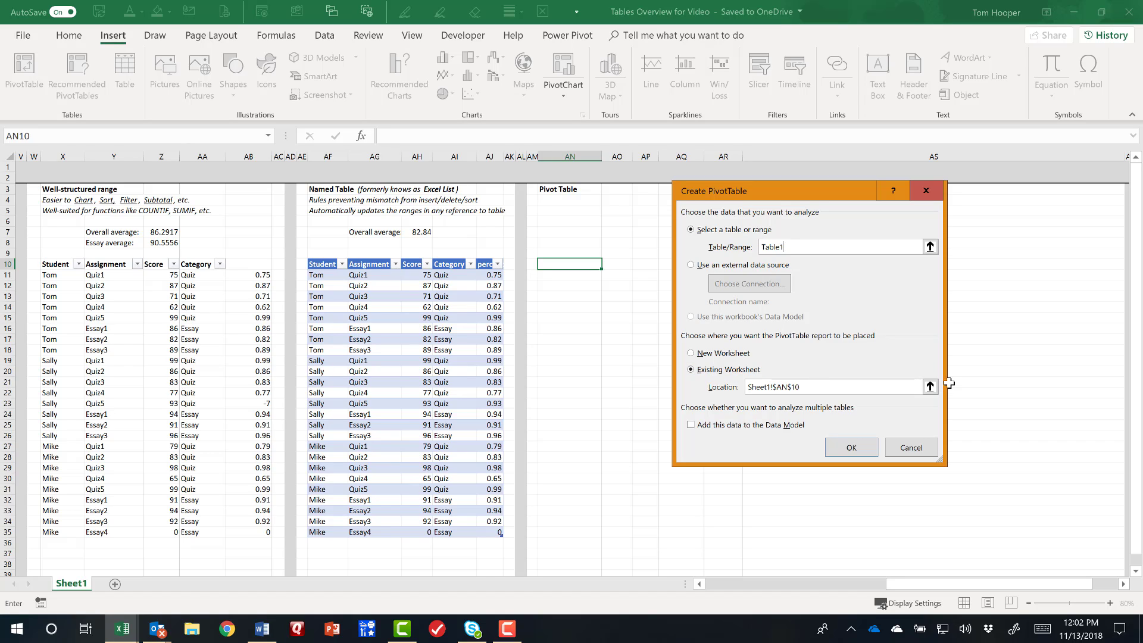
# Set the PivotTable's location on the existing worksheet to AN8 and create it.
pyautogui.click(930, 387)
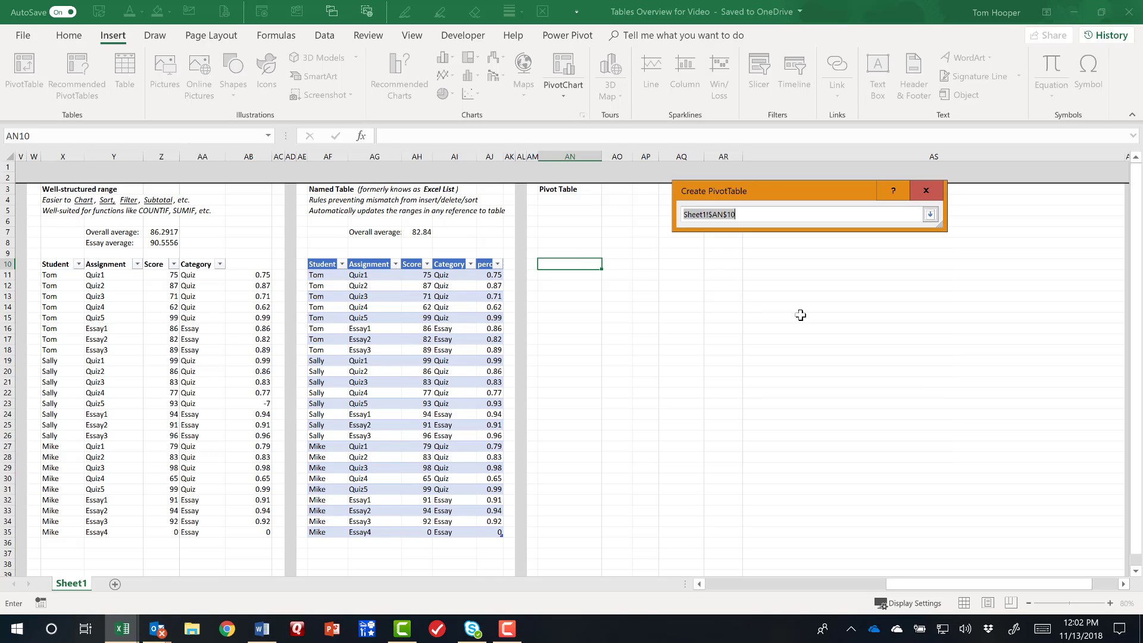
pyautogui.click(585, 242)
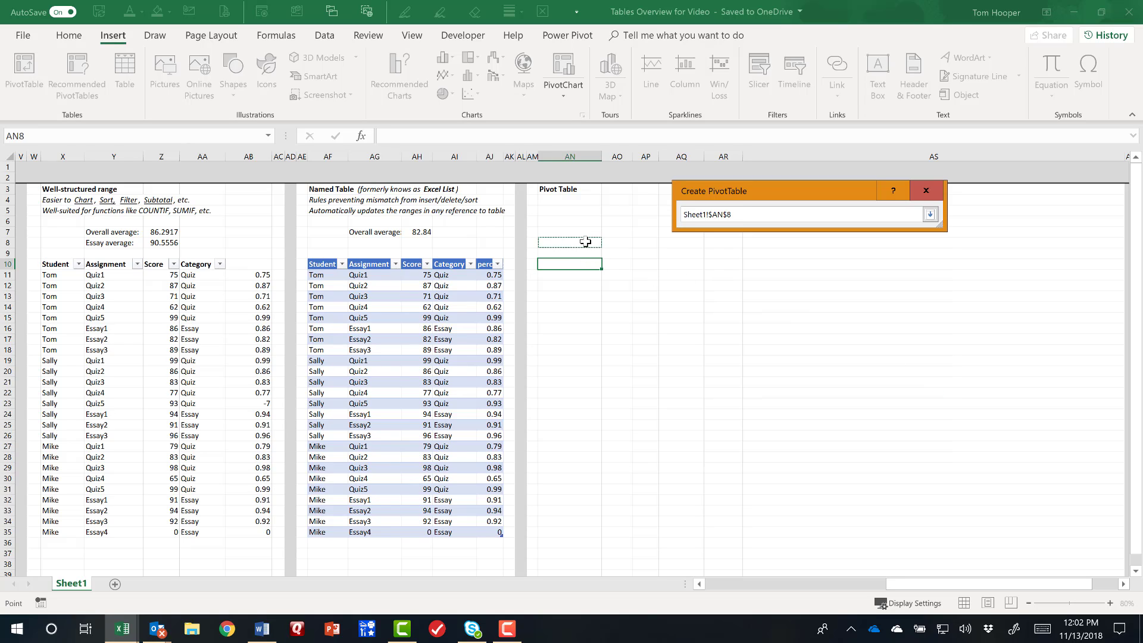
pyautogui.click(930, 214)
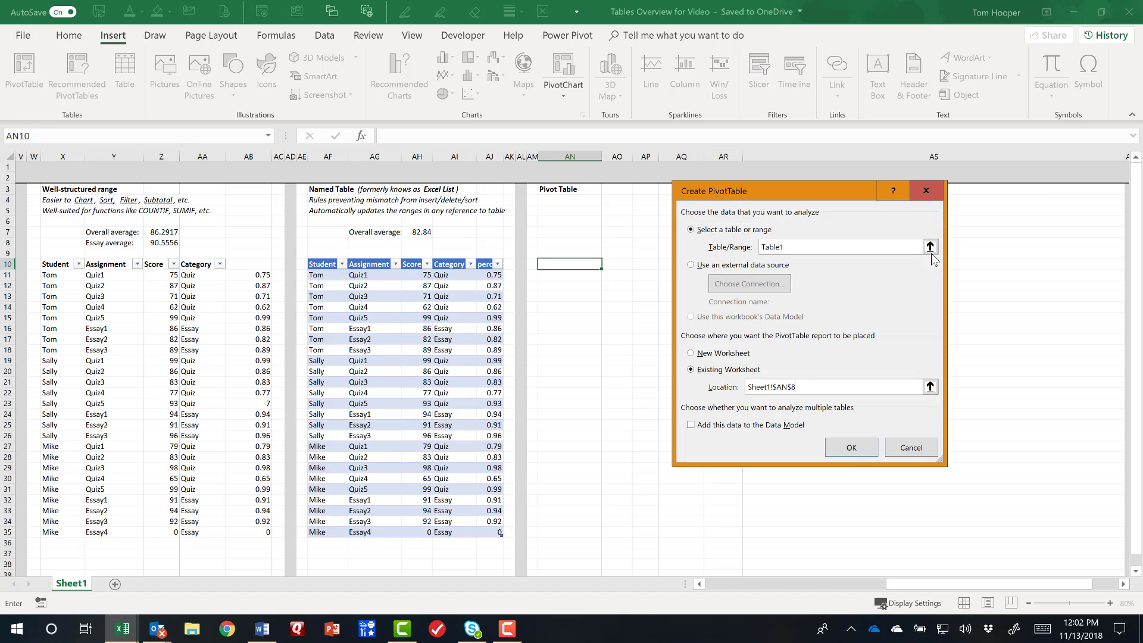
pyautogui.click(852, 447)
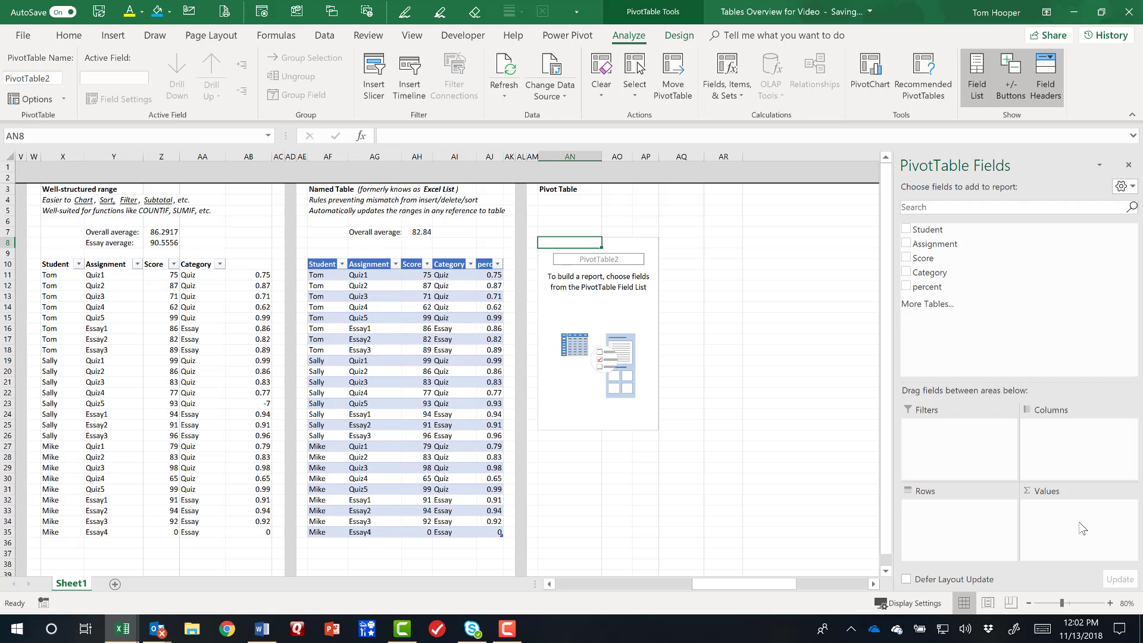
# Lay out the PivotTable with Student as rows, Category as columns and the sum of Score as values.
pyautogui.moveTo(940, 228); pyautogui.dragTo(946, 524)
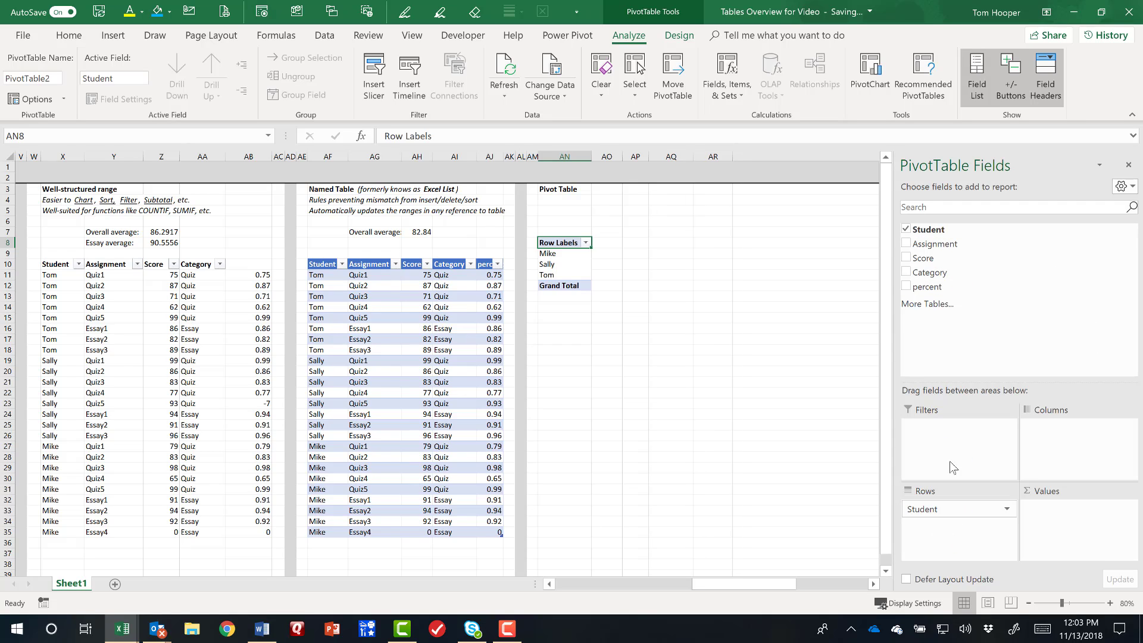
pyautogui.moveTo(936, 272); pyautogui.dragTo(1053, 454)
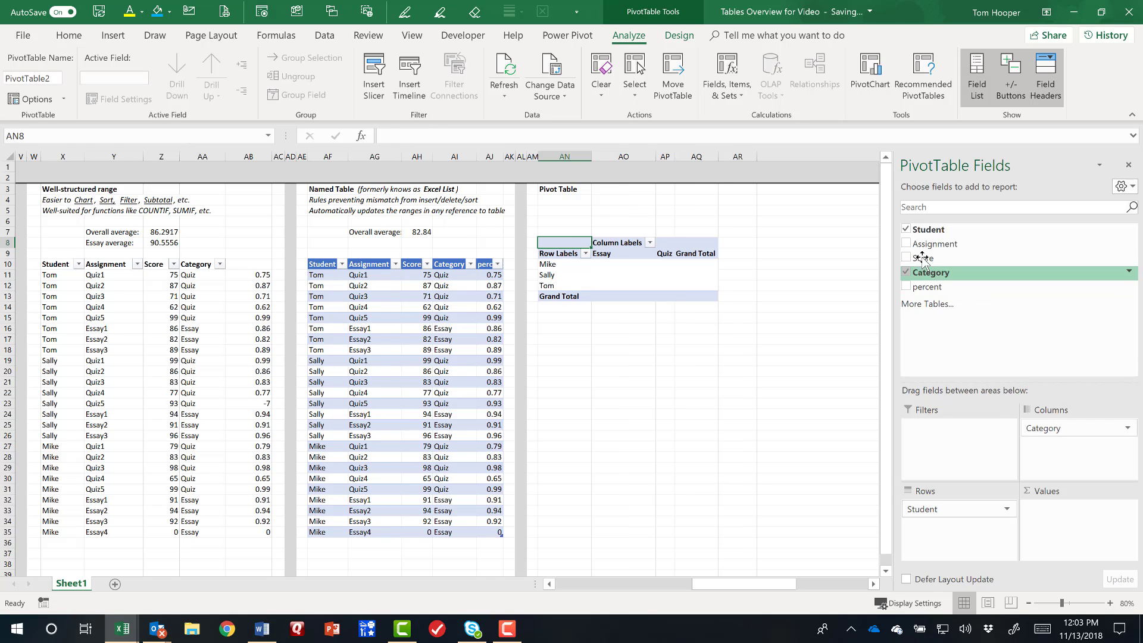
pyautogui.moveTo(929, 260); pyautogui.dragTo(1066, 516)
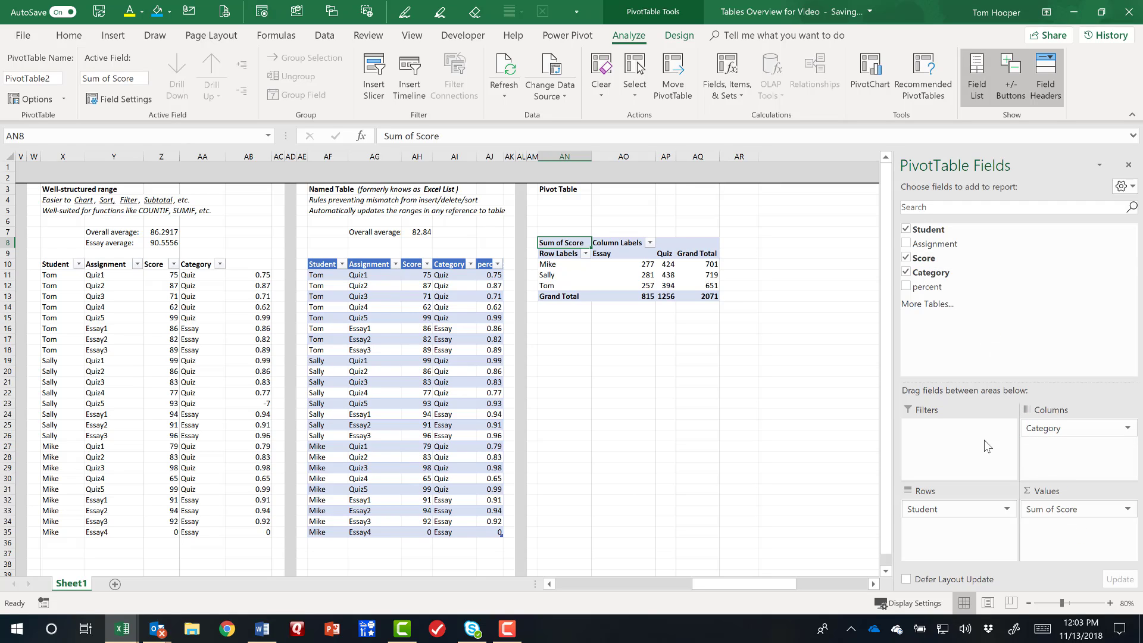
# Examine the PivotTable's score sums, going across the first student's row and down the Essay column to its grand total.
pyautogui.click(559, 265)
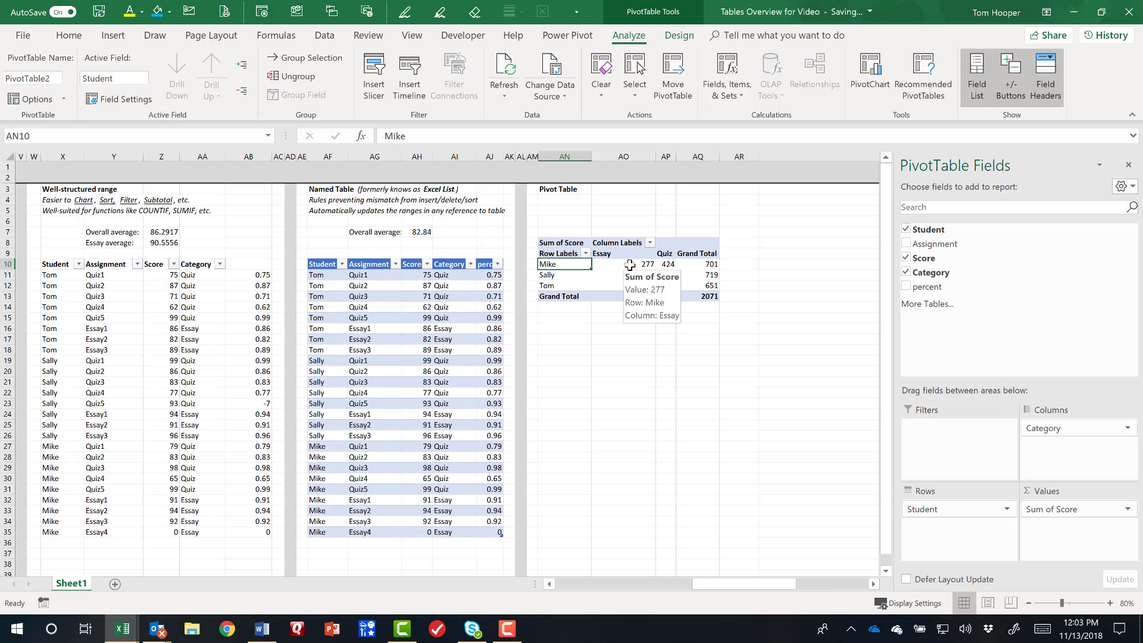
pyautogui.click(630, 265)
pyautogui.click(667, 264)
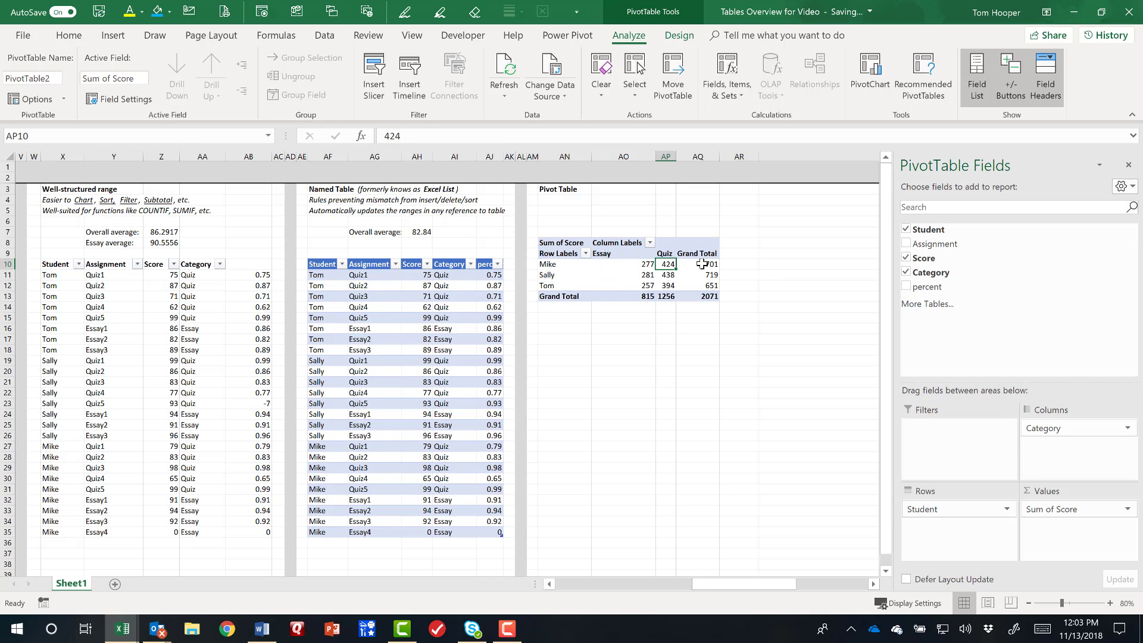
pyautogui.click(702, 263)
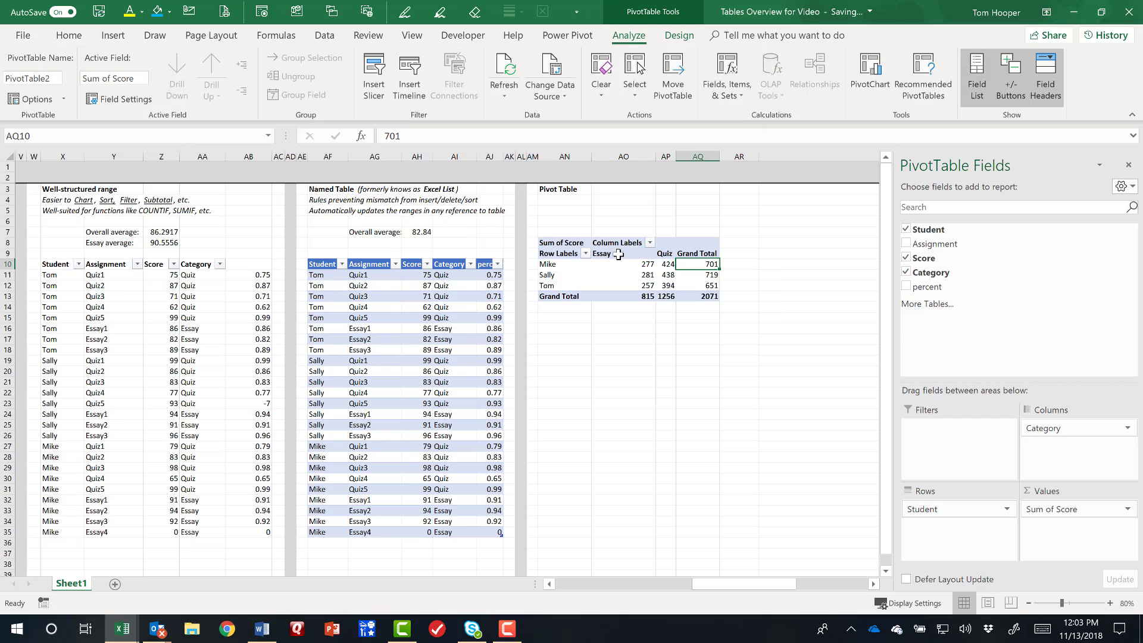
pyautogui.click(618, 254)
pyautogui.click(613, 264)
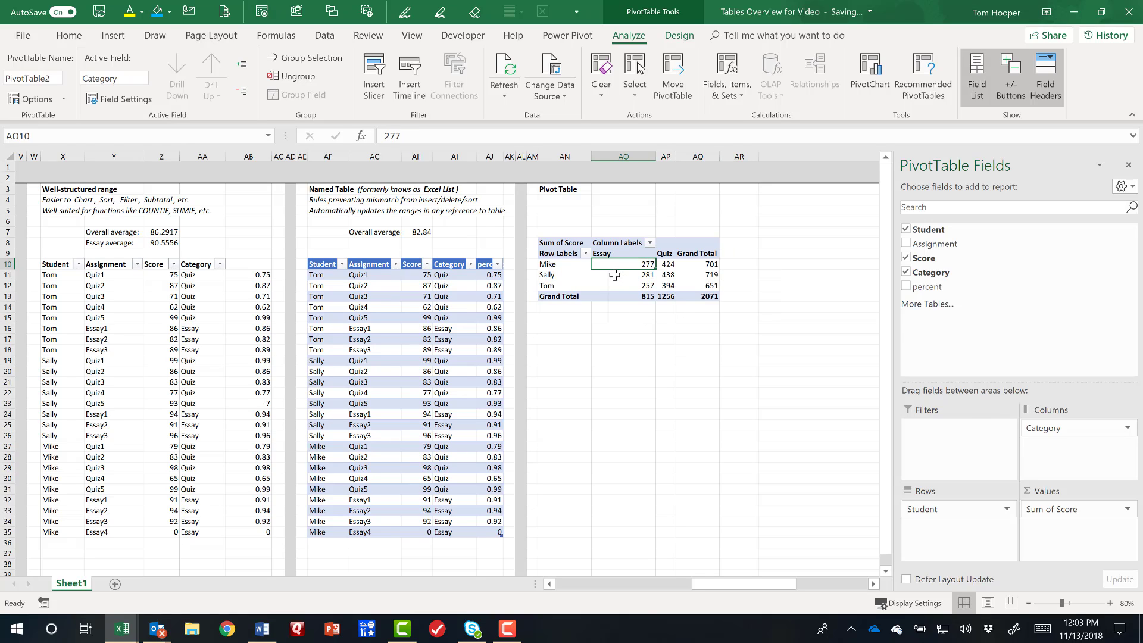
pyautogui.click(614, 276)
pyautogui.click(613, 286)
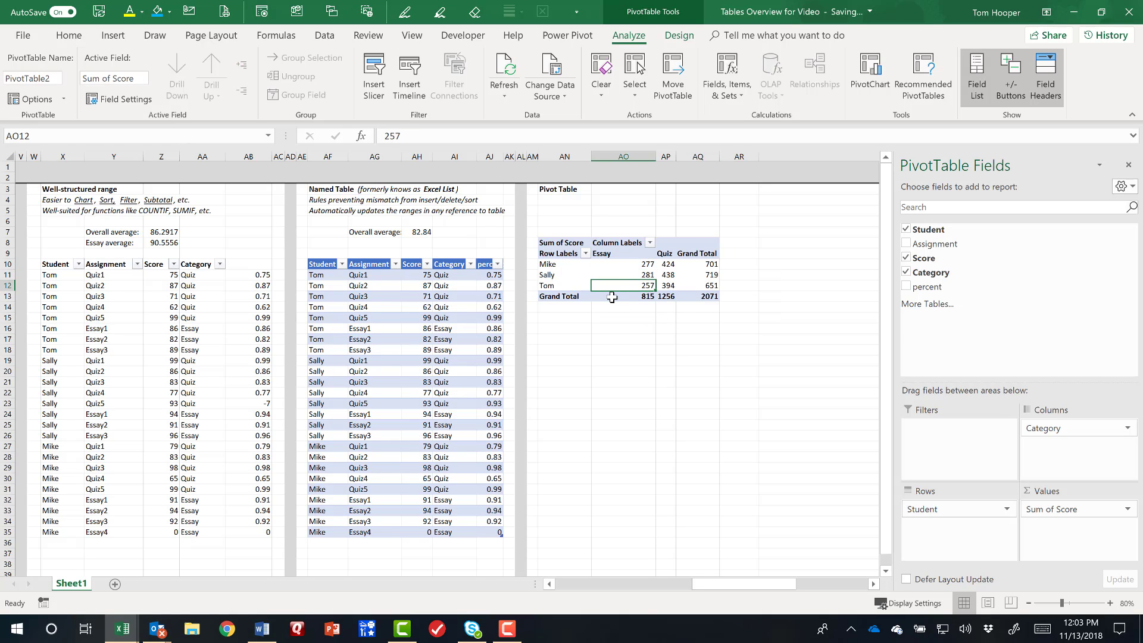
pyautogui.click(612, 296)
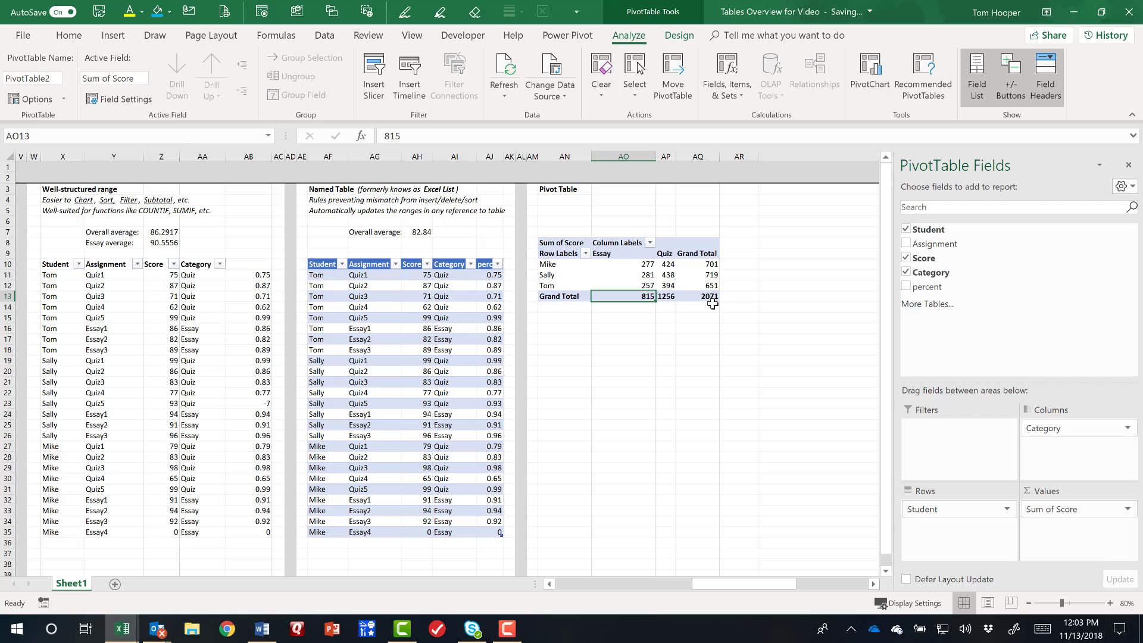
# Change the PivotTable's Score value field to summarize by Average.
pyautogui.click(1093, 511)
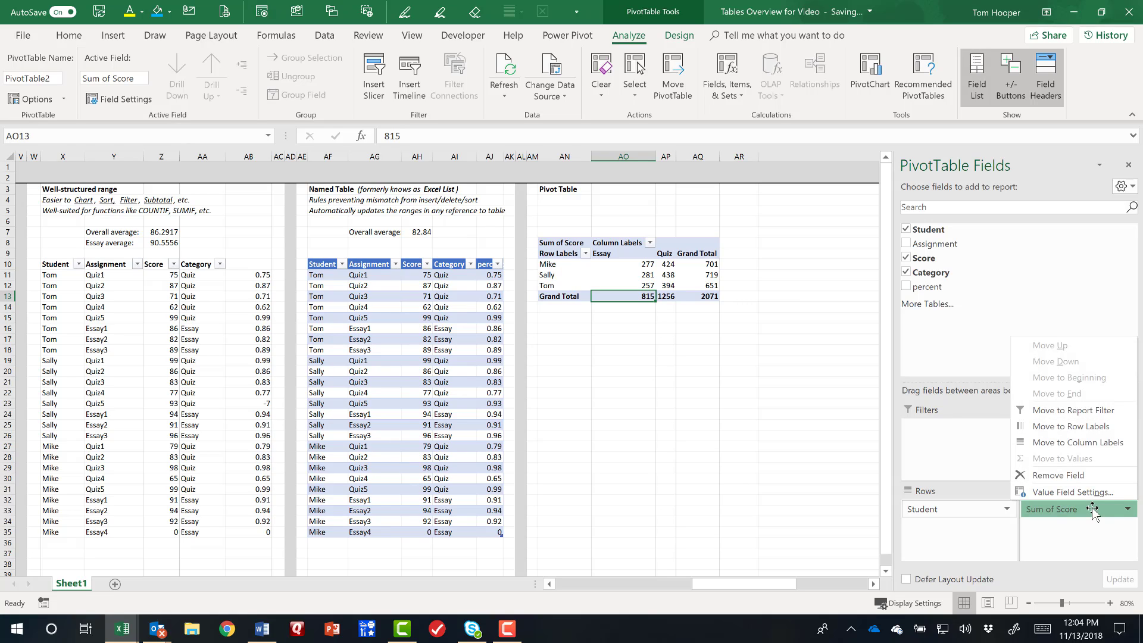
pyautogui.click(1056, 492)
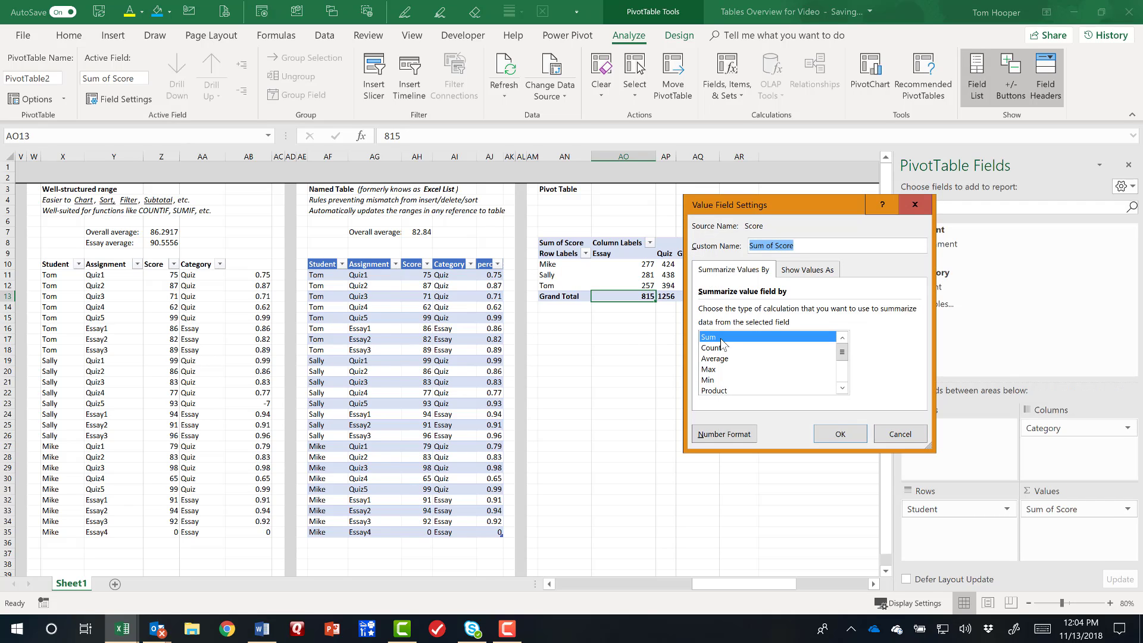
pyautogui.click(724, 359)
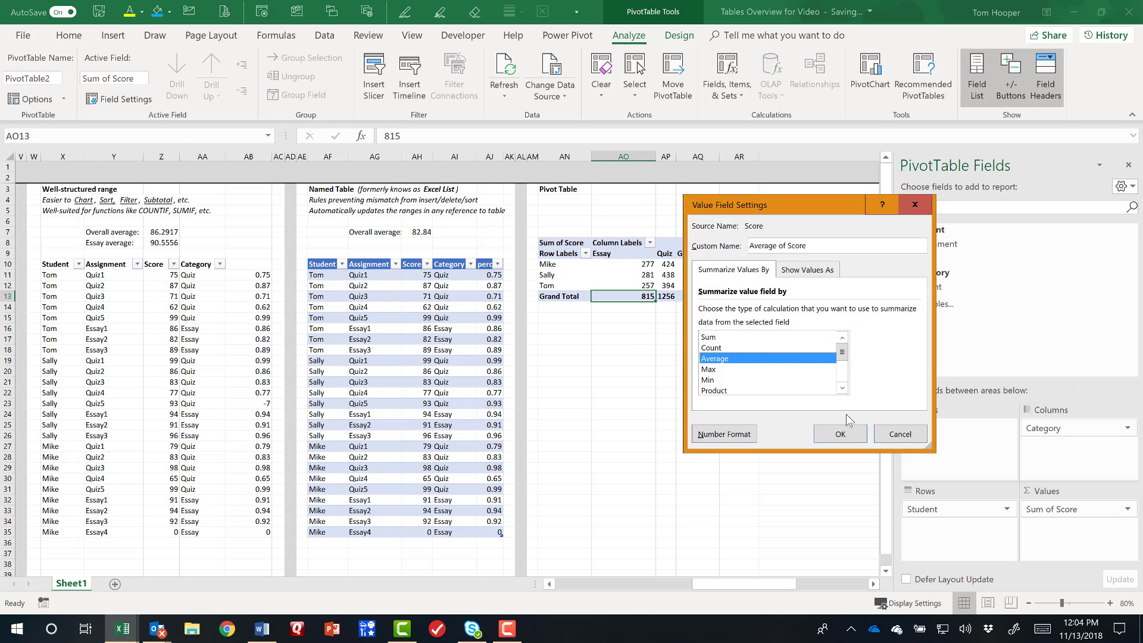
pyautogui.click(853, 438)
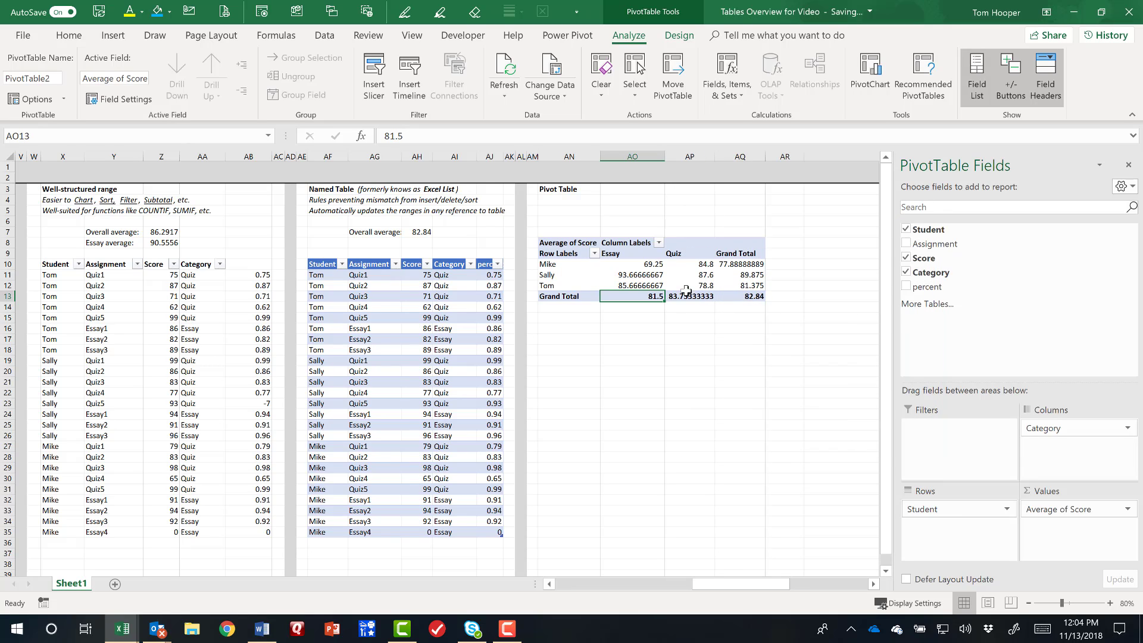
# Format the PivotTable's average values in AO10:AQ13 to show one decimal place.
pyautogui.moveTo(643, 264); pyautogui.dragTo(747, 296)
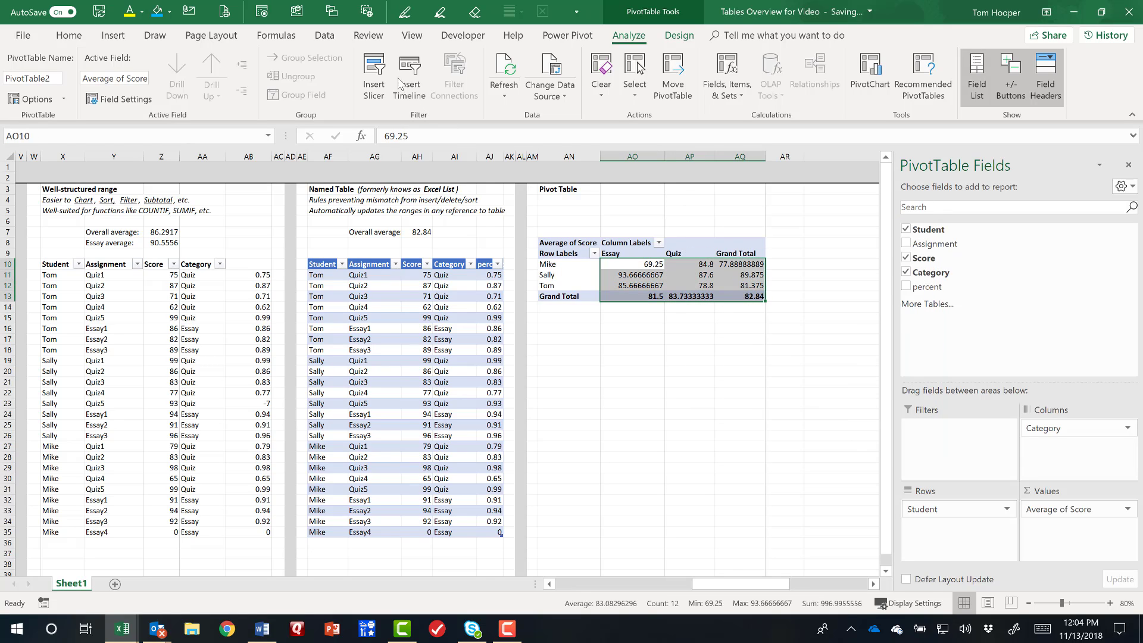
pyautogui.click(69, 36)
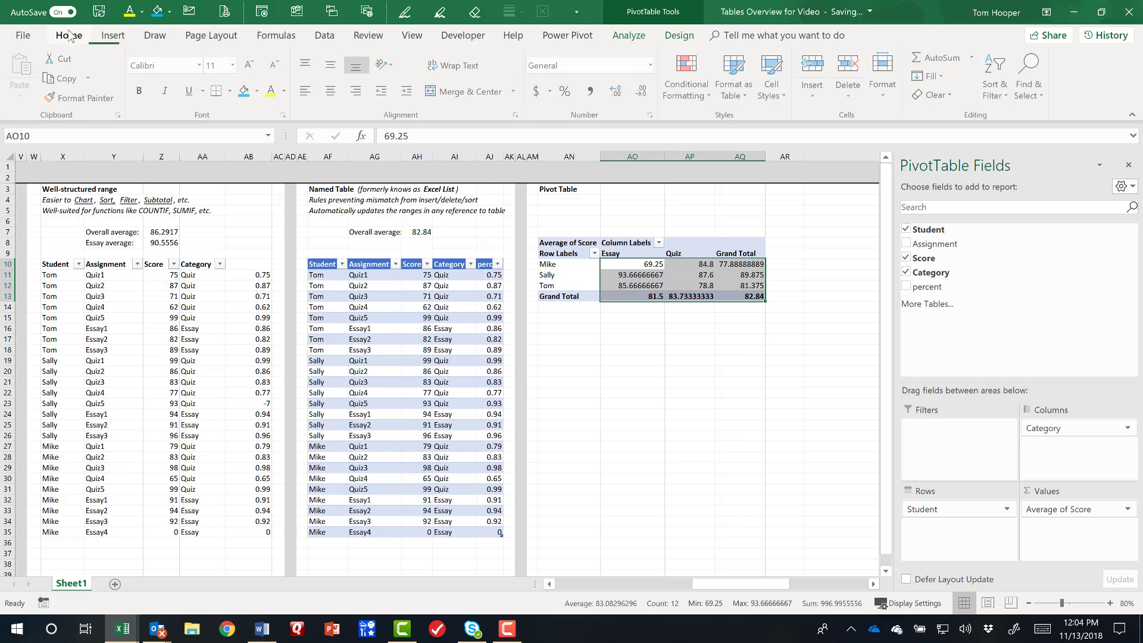
pyautogui.click(643, 92)
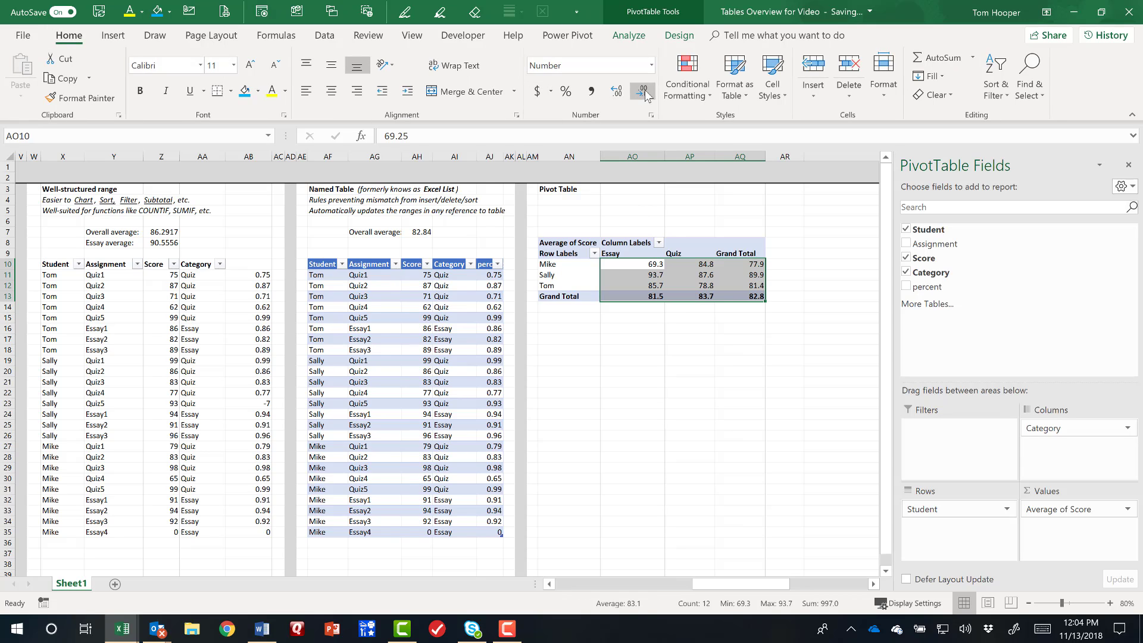
pyautogui.click(704, 337)
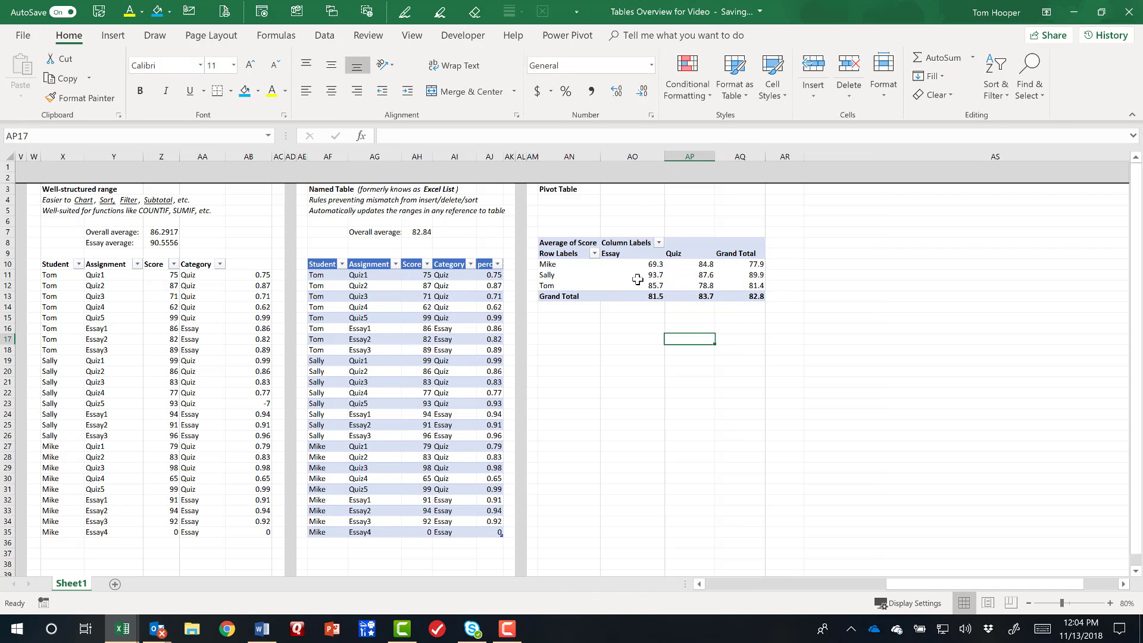
# Check the PivotTable's averages up to the overall grand total in AQ13 and close the PivotTable field list.
pyautogui.moveTo(637, 266)
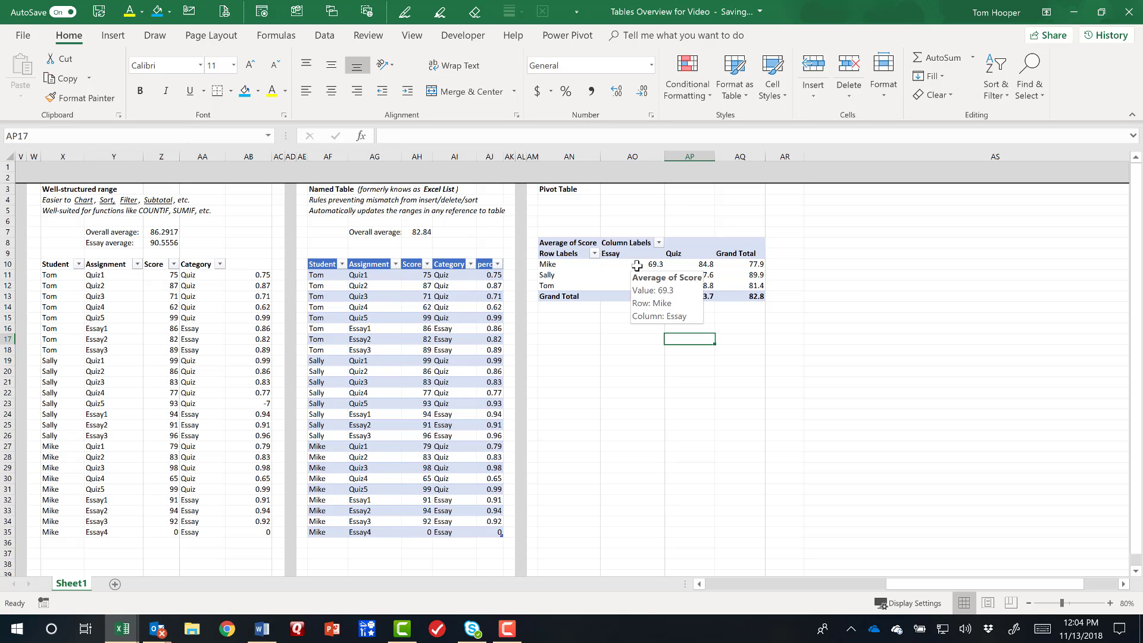
pyautogui.moveTo(687, 266)
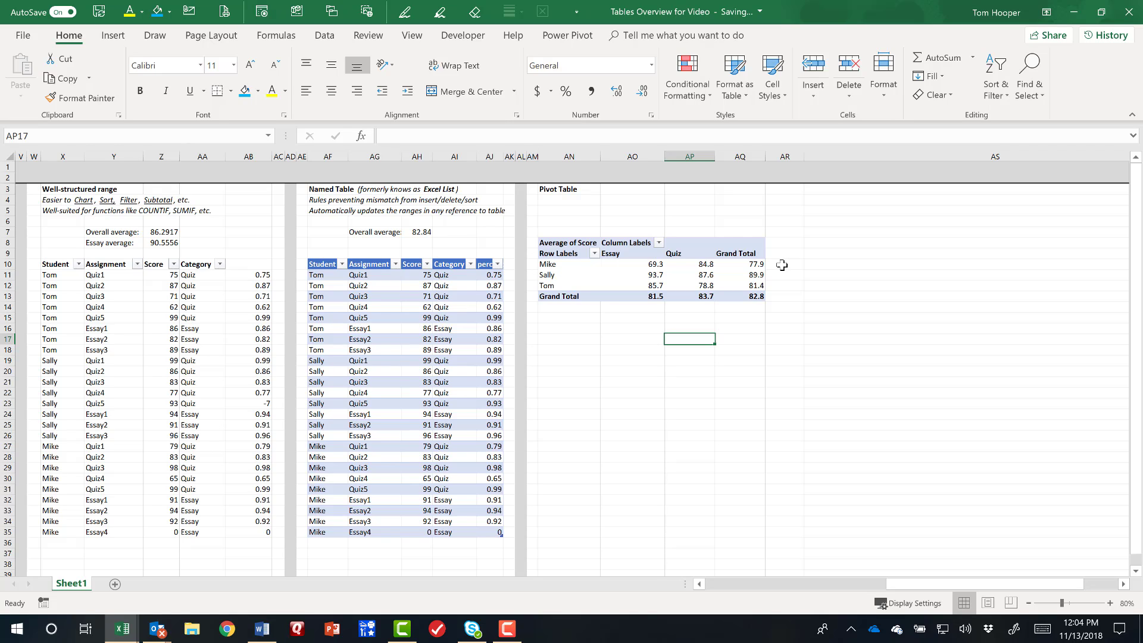
pyautogui.click(736, 297)
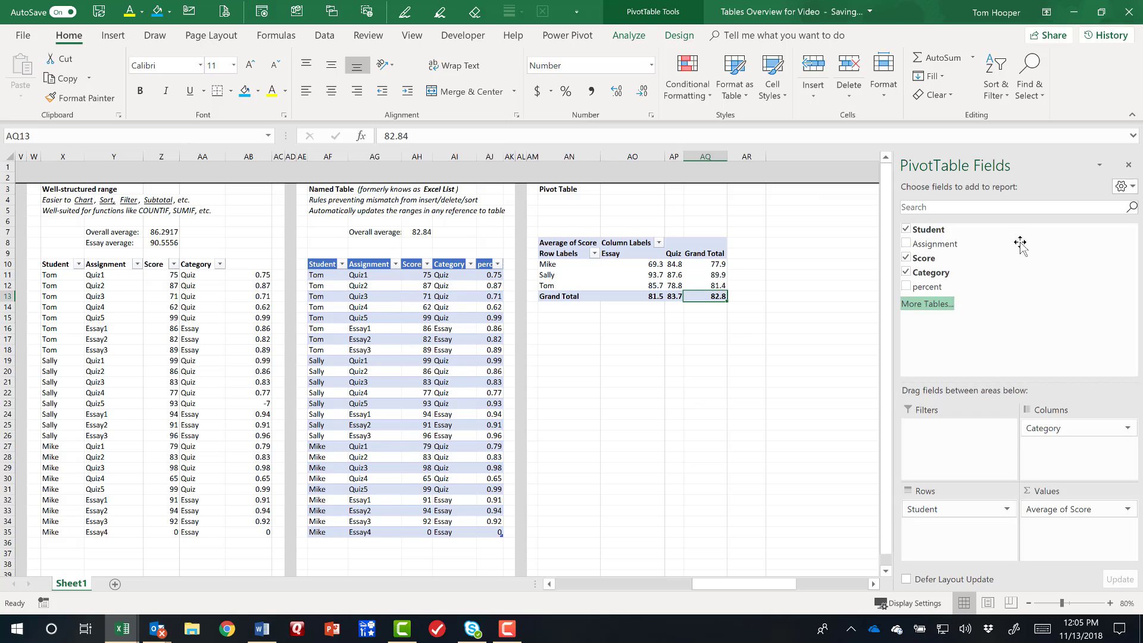
pyautogui.click(1128, 164)
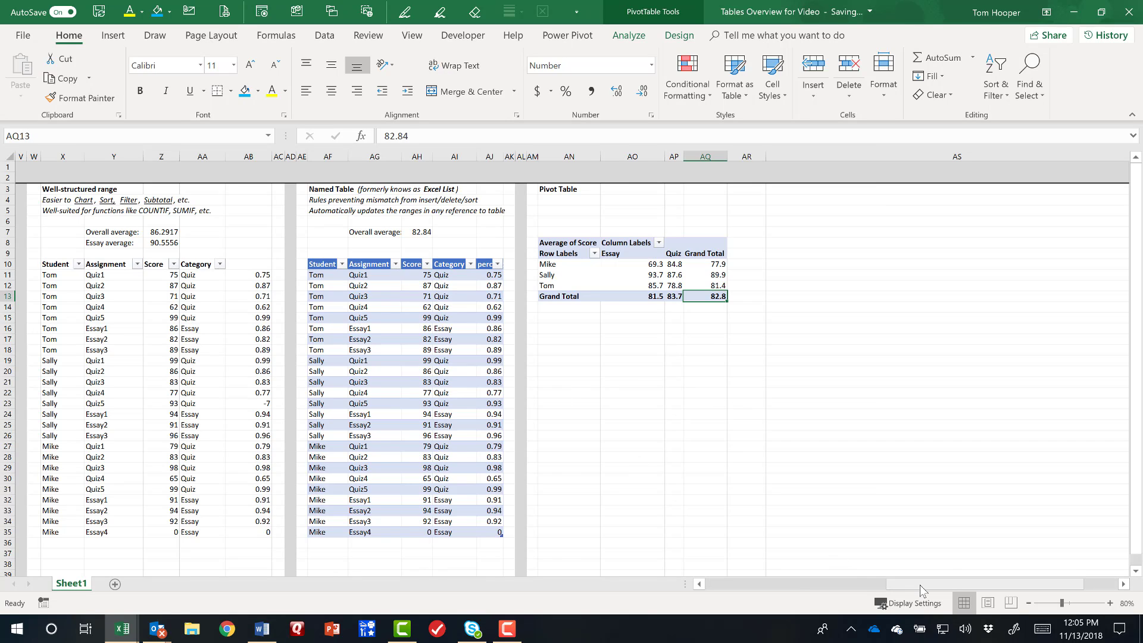
pyautogui.moveTo(893, 583); pyautogui.dragTo(723, 584)
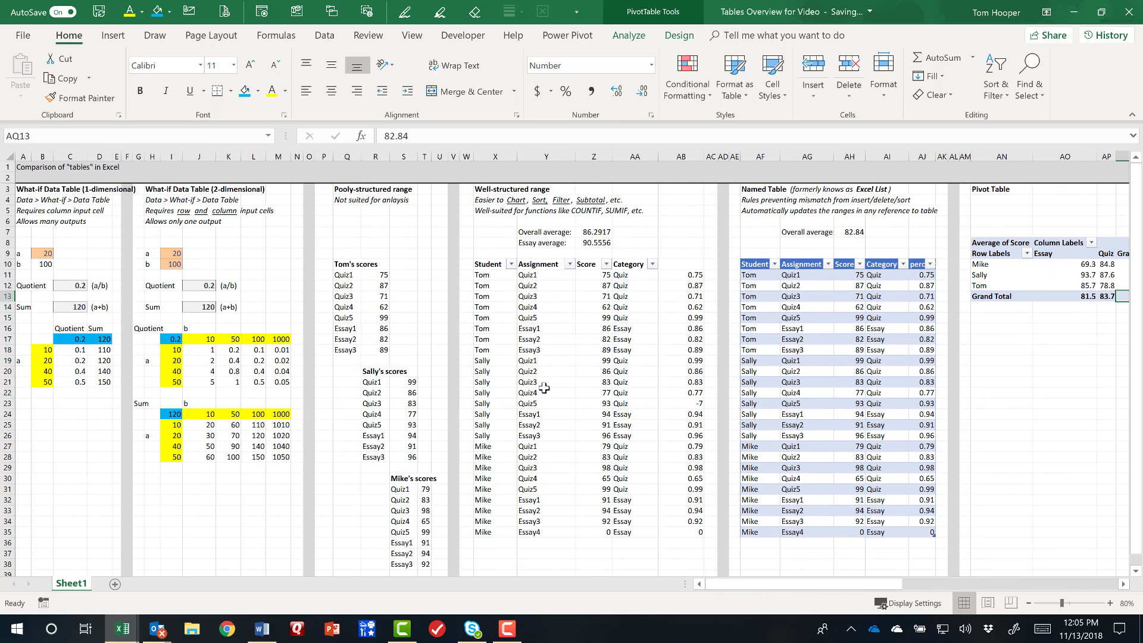